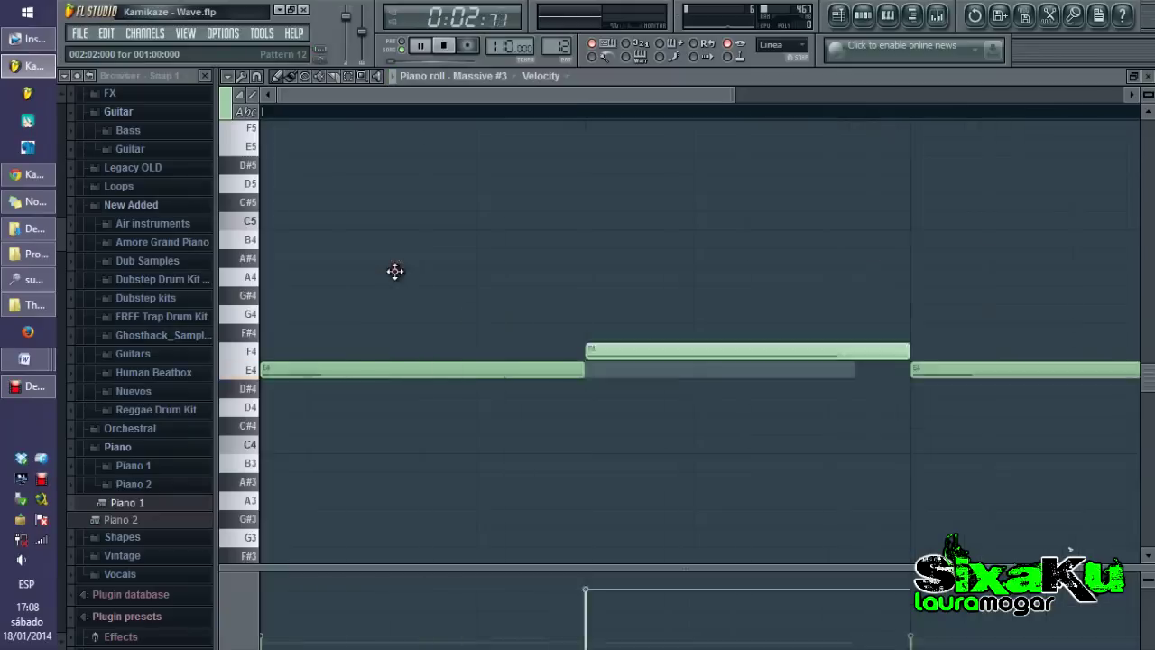
Return to the playlist and inspect the notes of Pattern 9 on the Beep track, then go back to the arrangement
{"action": "left_click", "coordinate": [1147, 77]}
{"action": "left_click", "coordinate": [924, 79]}
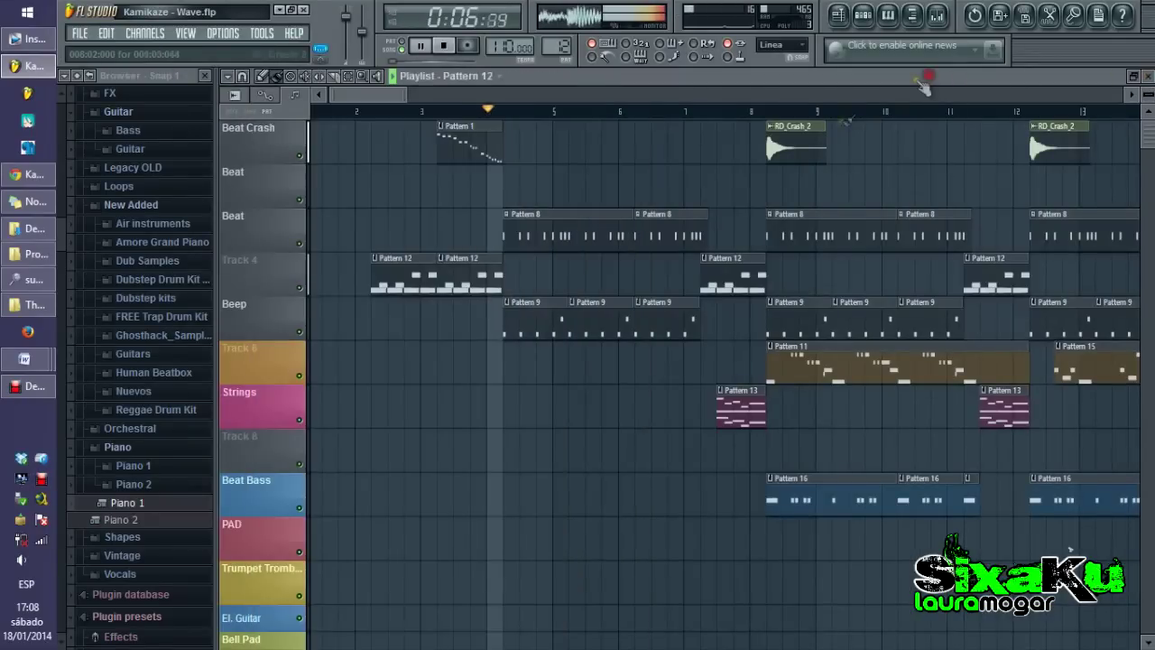
{"action": "double_click", "coordinate": [552, 319]}
{"action": "left_click", "coordinate": [545, 316]}
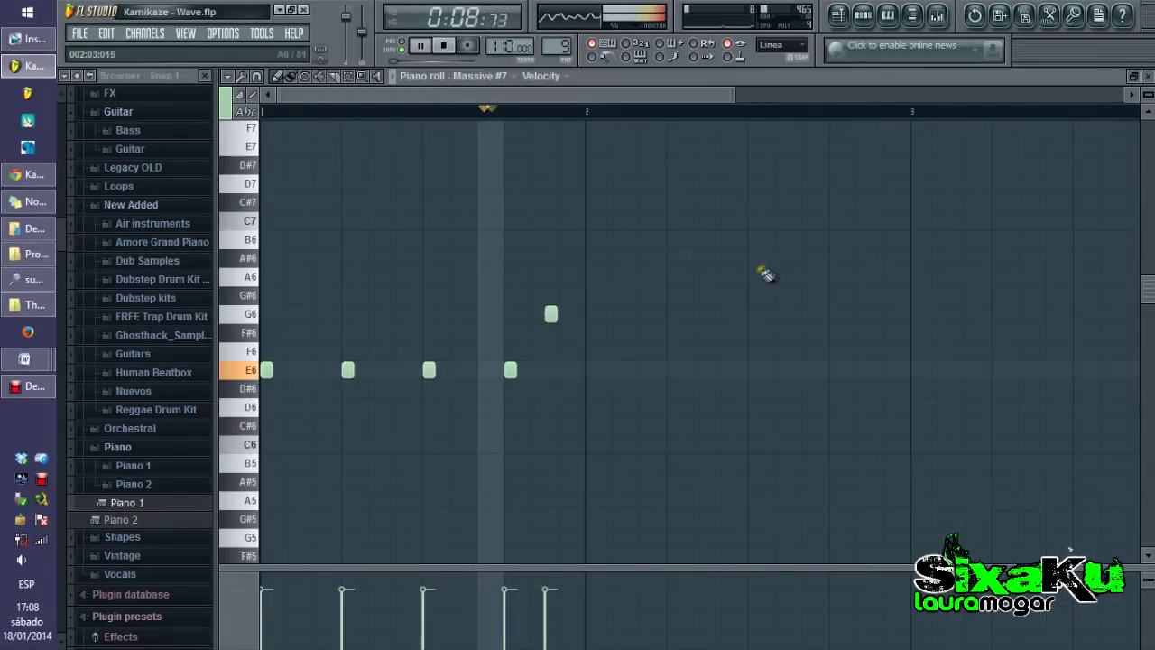
{"action": "left_click", "coordinate": [1146, 77]}
{"action": "left_click", "coordinate": [910, 82]}
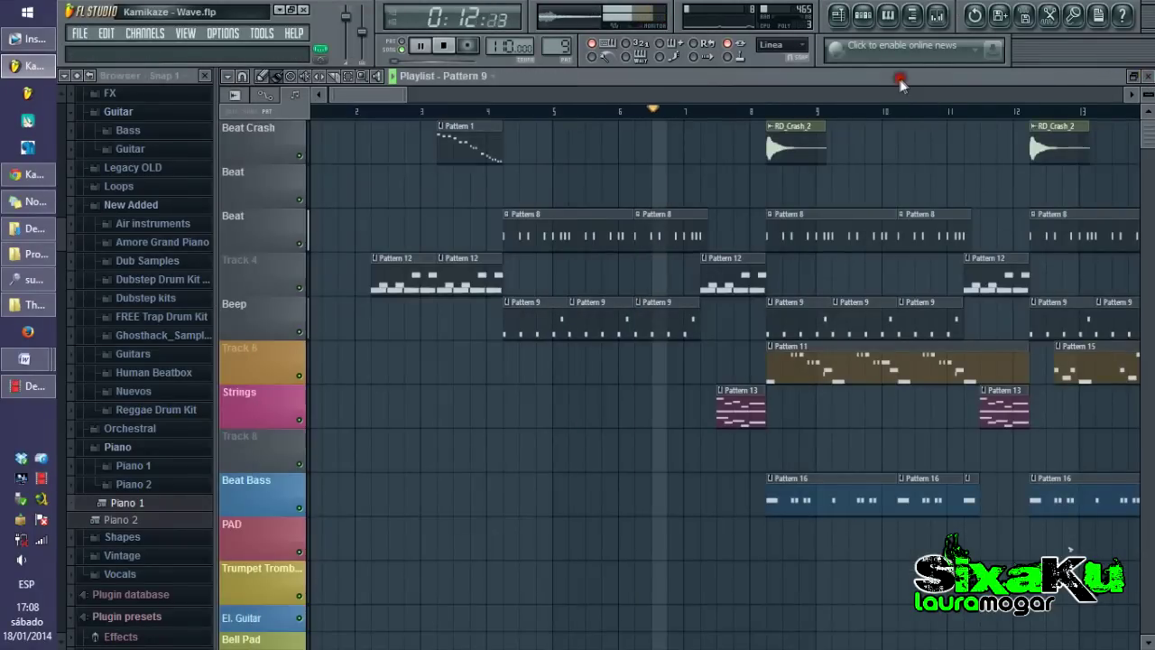
Inspect the notes of Pattern 13 on the Strings track and of Pattern 11 on Track 6, returning to the playlist
{"action": "double_click", "coordinate": [741, 414]}
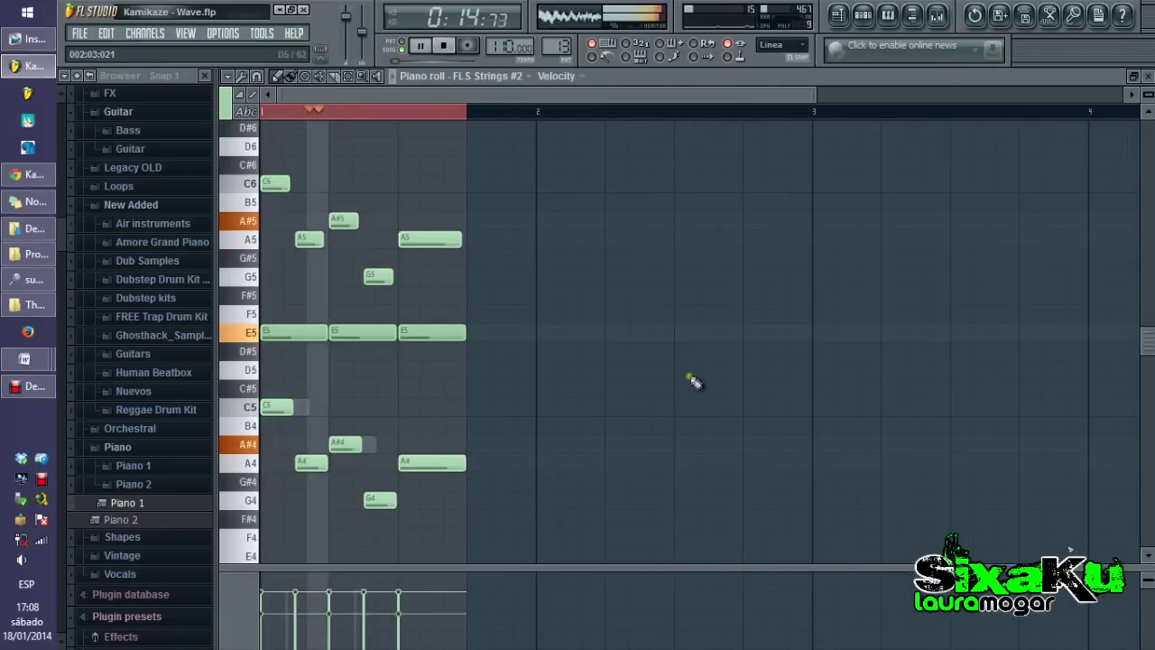
{"action": "left_click", "coordinate": [1146, 78]}
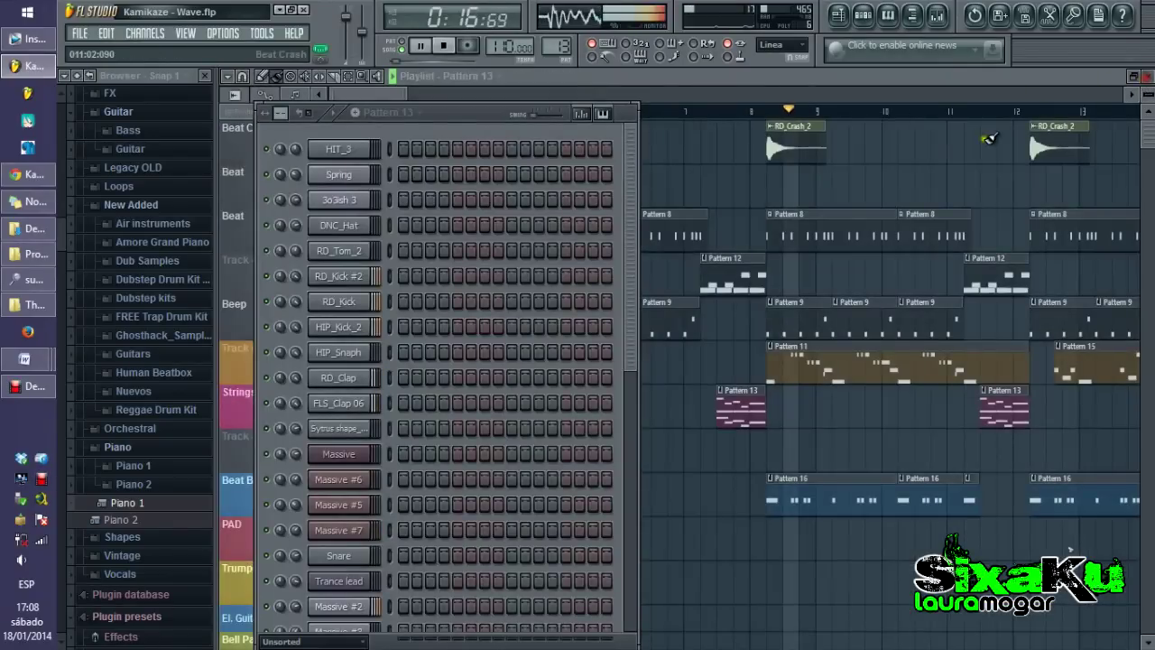
{"action": "left_click", "coordinate": [839, 280]}
{"action": "double_click", "coordinate": [848, 360]}
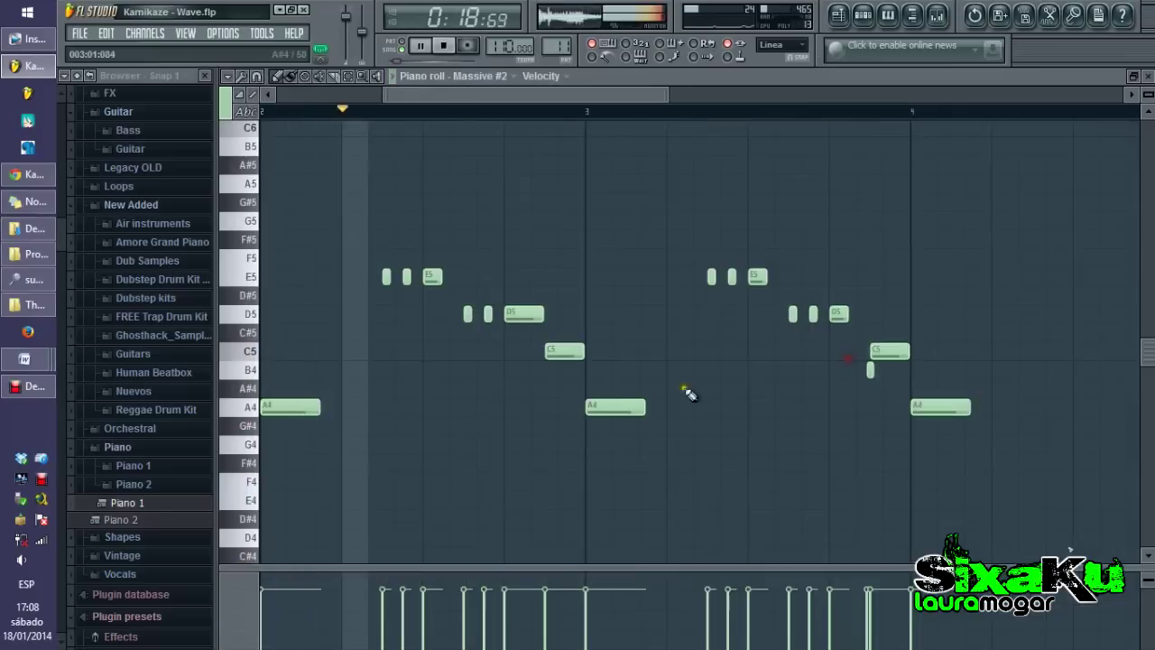
{"action": "left_click", "coordinate": [1146, 77]}
Inspect the notes of Pattern 16 on the Beat Bass track, and review Pattern 11 on Track 6 again
{"action": "left_click", "coordinate": [1041, 484]}
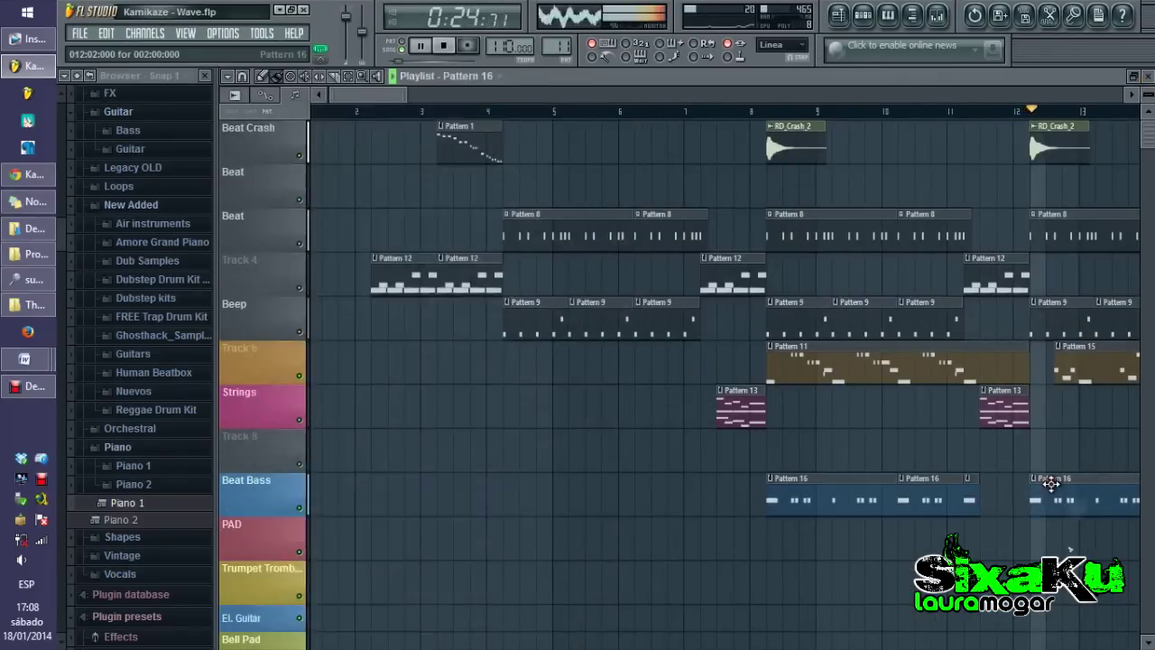
{"action": "double_click", "coordinate": [1042, 482]}
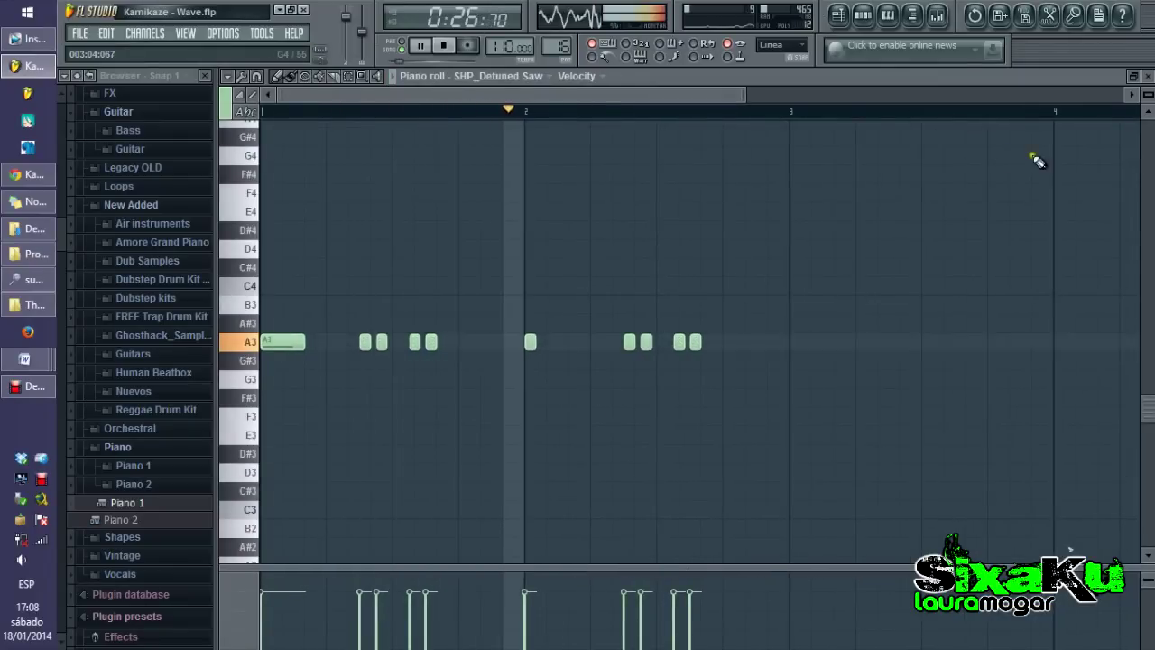
{"action": "left_click", "coordinate": [1148, 77]}
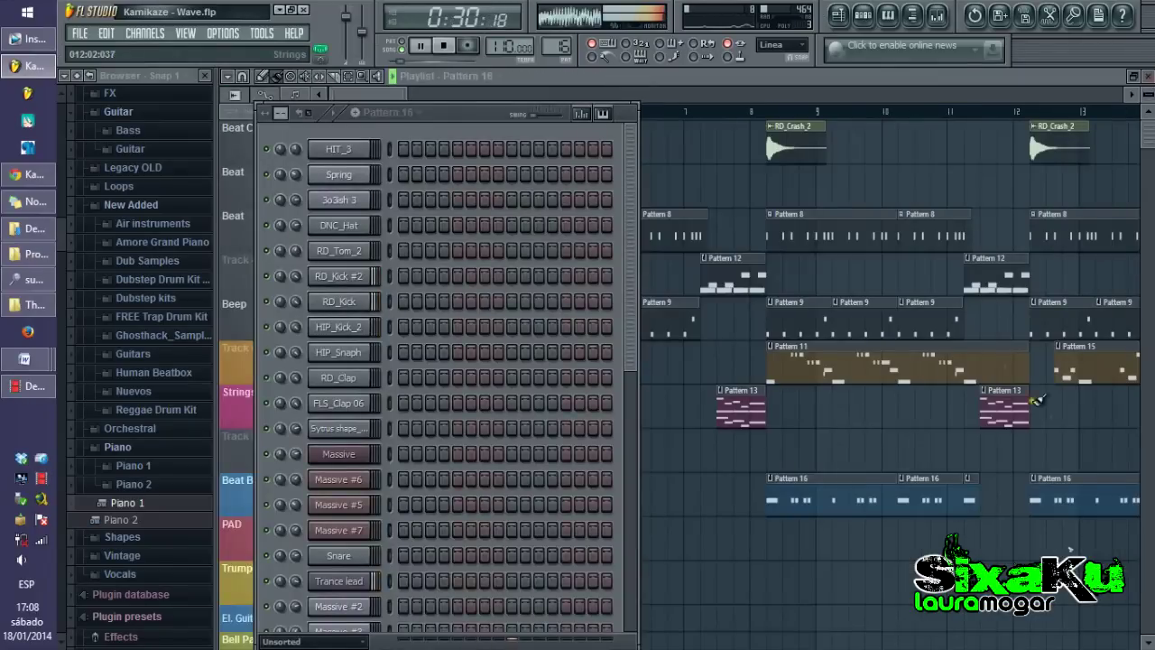
{"action": "double_click", "coordinate": [927, 366]}
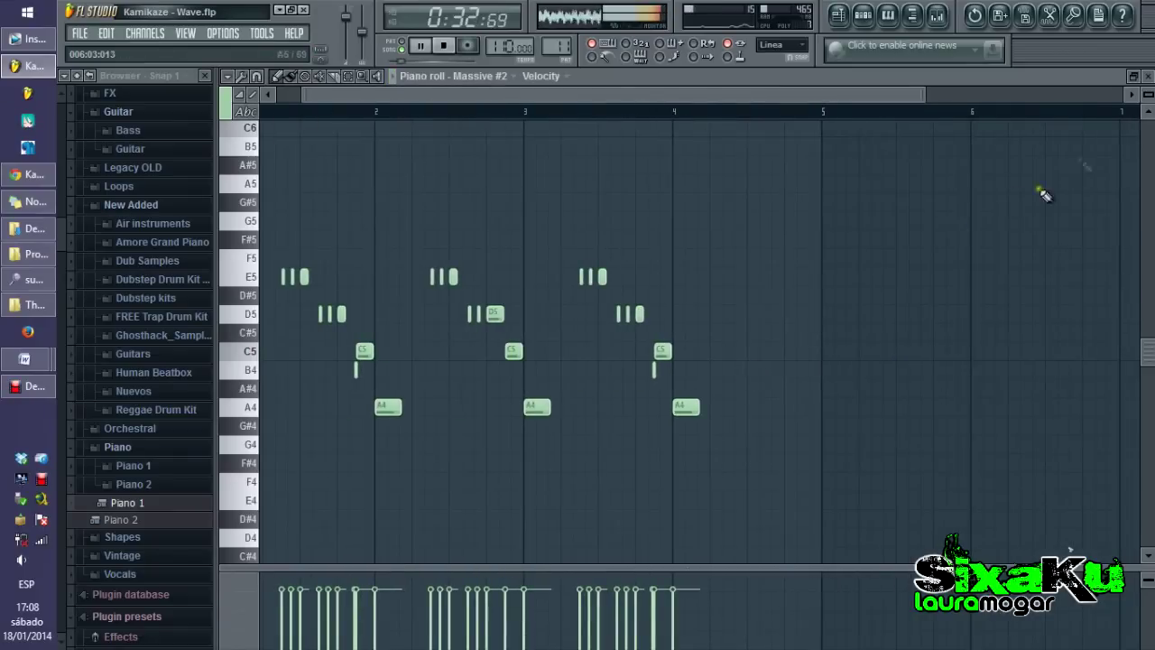
{"action": "left_click", "coordinate": [1148, 77]}
{"action": "key", "text": "F6"}
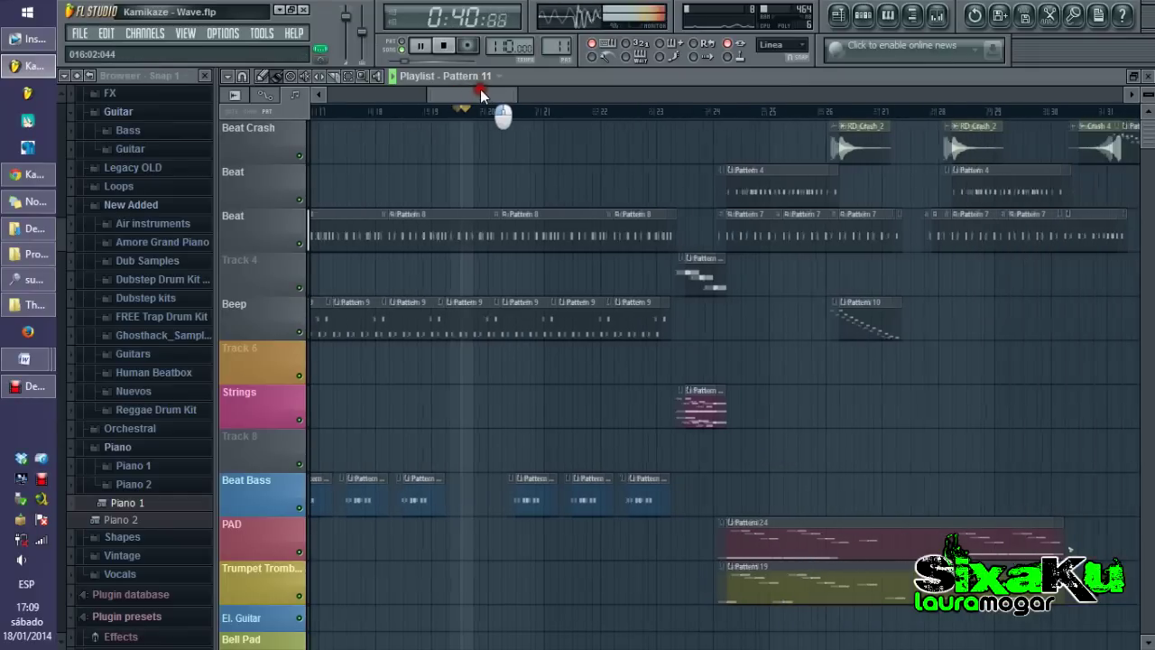
Inspect the shortened Pattern 16 clip on Beat Bass and the Pattern 14 clip on Track 4 before bar 25
{"action": "double_click", "coordinate": [509, 504]}
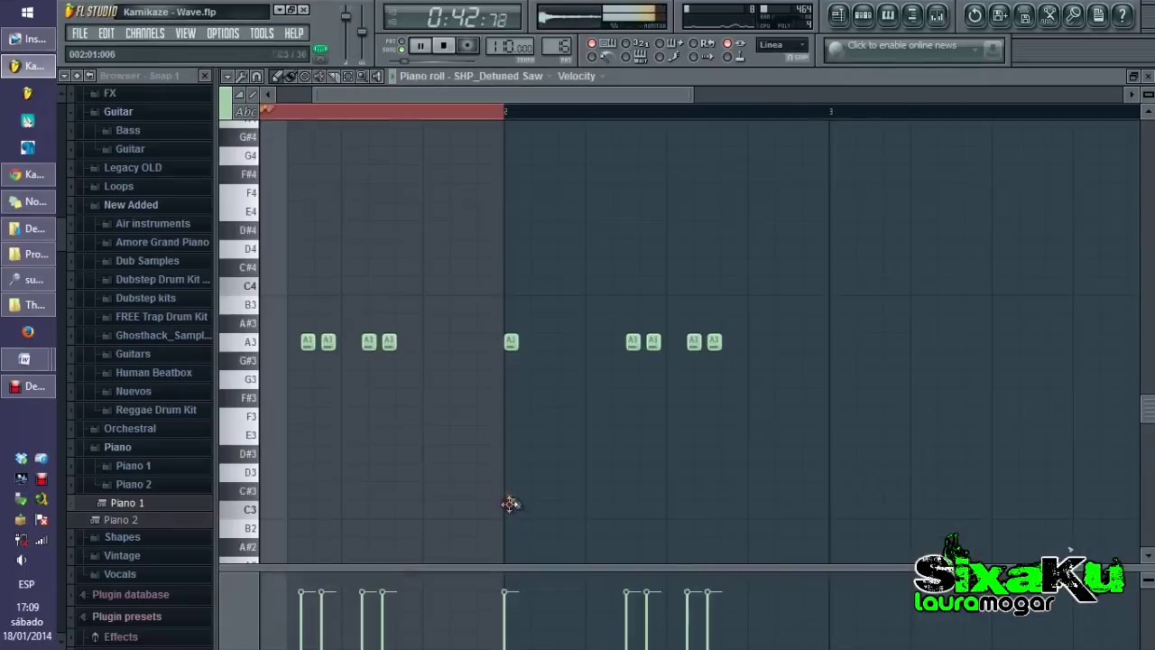
{"action": "left_click", "coordinate": [1142, 77]}
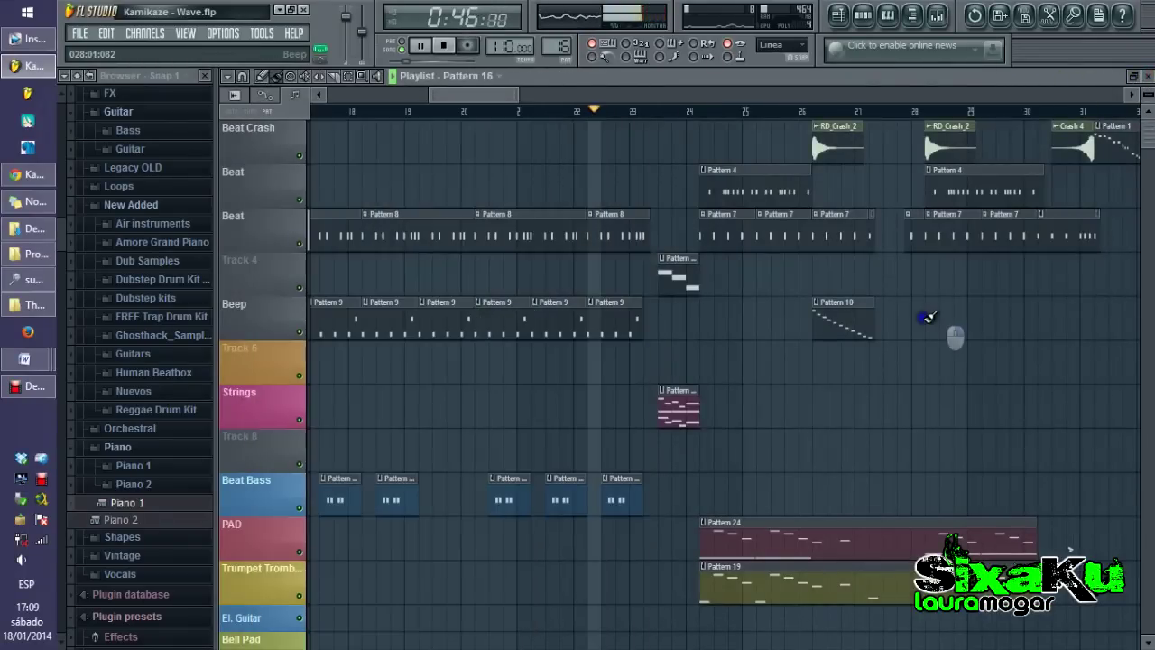
{"action": "scroll", "coordinate": [758, 338], "scroll_direction": "up", "scroll_amount": 4}
{"action": "double_click", "coordinate": [602, 277]}
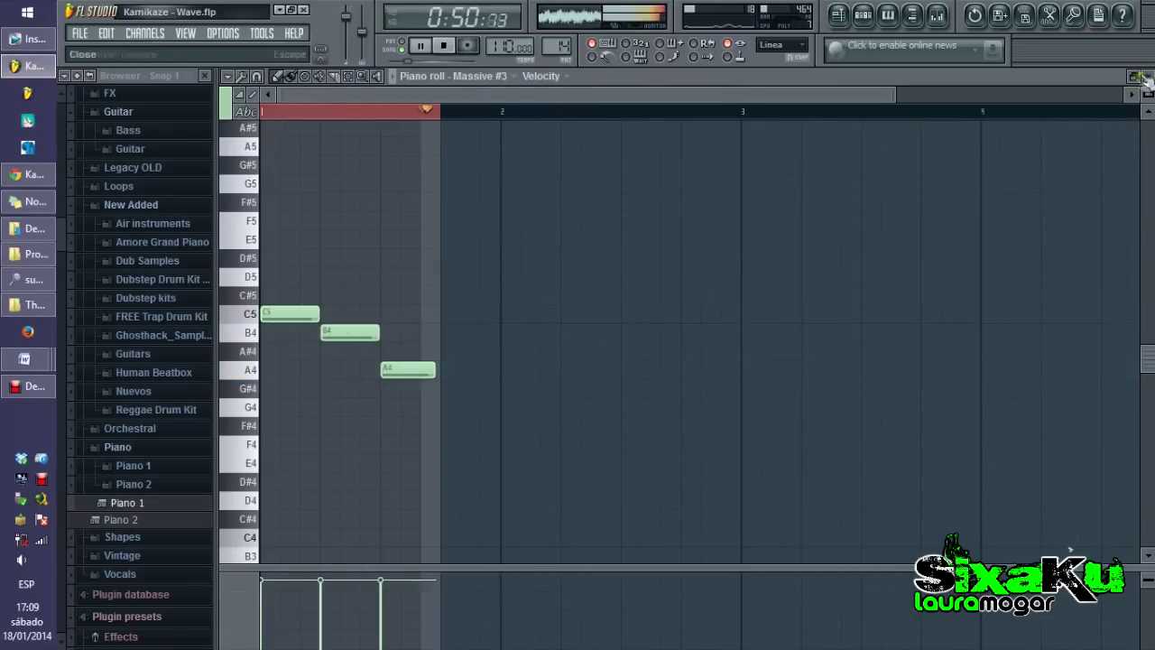
{"action": "left_click", "coordinate": [1143, 81]}
{"action": "left_click", "coordinate": [908, 369]}
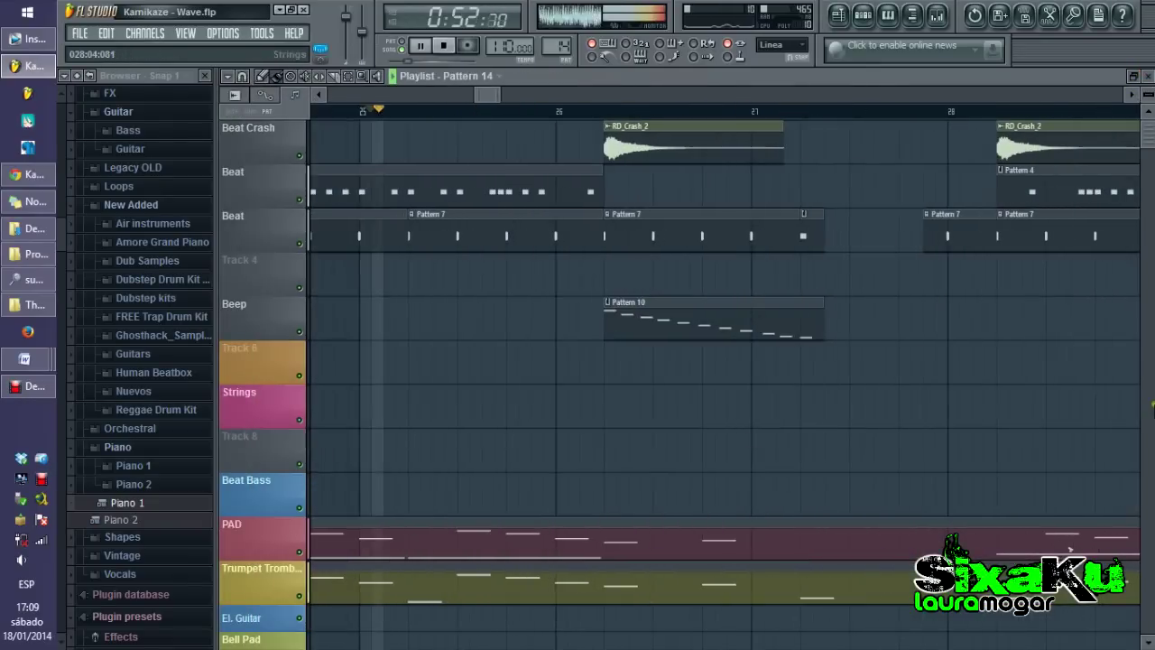
Examine the notes of Pattern 24 on the PAD track across its full length, and close its piano roll
{"action": "double_click", "coordinate": [705, 550]}
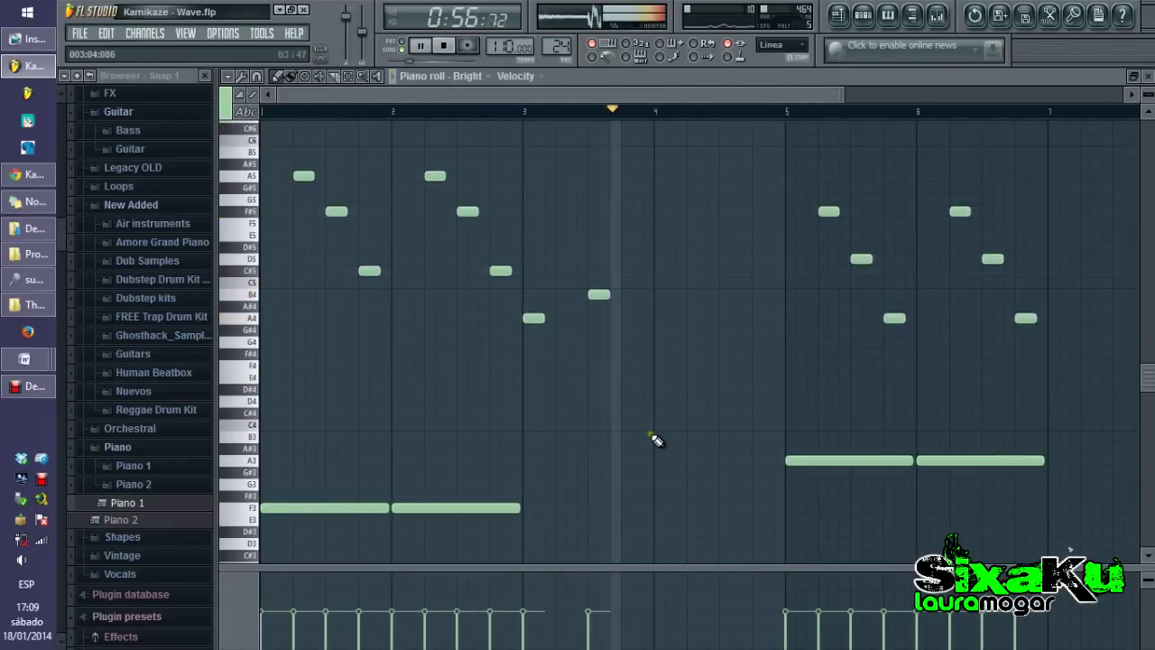
{"action": "scroll", "coordinate": [656, 440], "scroll_direction": "down", "scroll_amount": 1}
{"action": "scroll", "coordinate": [655, 439], "scroll_direction": "up", "scroll_amount": 2}
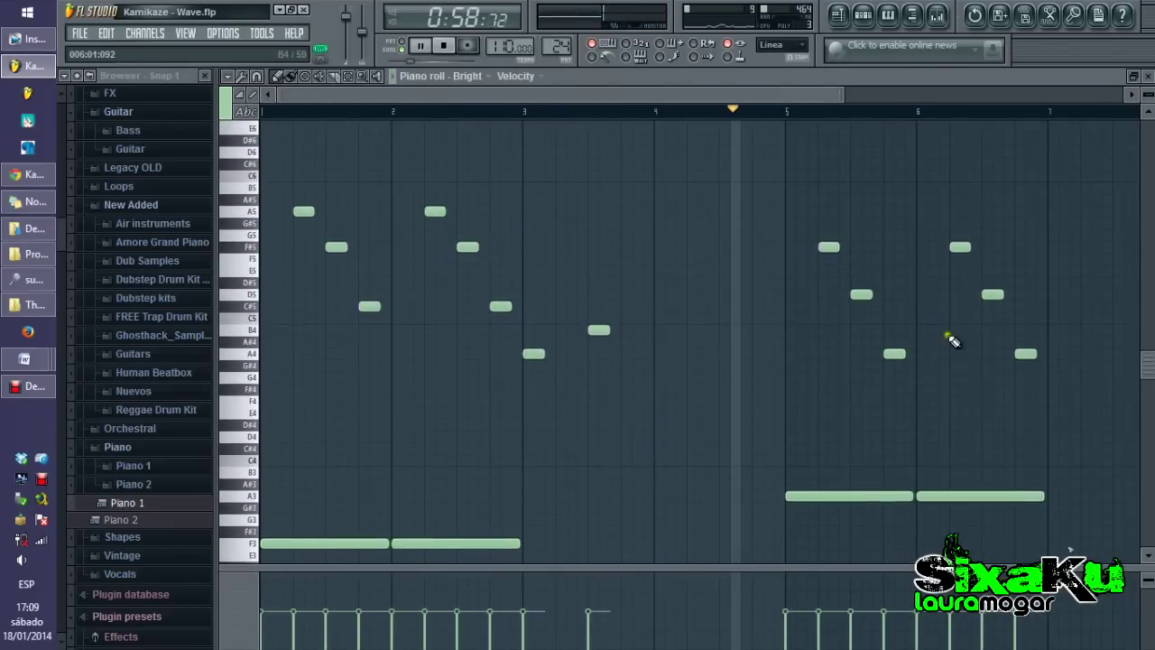
{"action": "scroll", "coordinate": [894, 356], "scroll_direction": "up", "scroll_amount": 2}
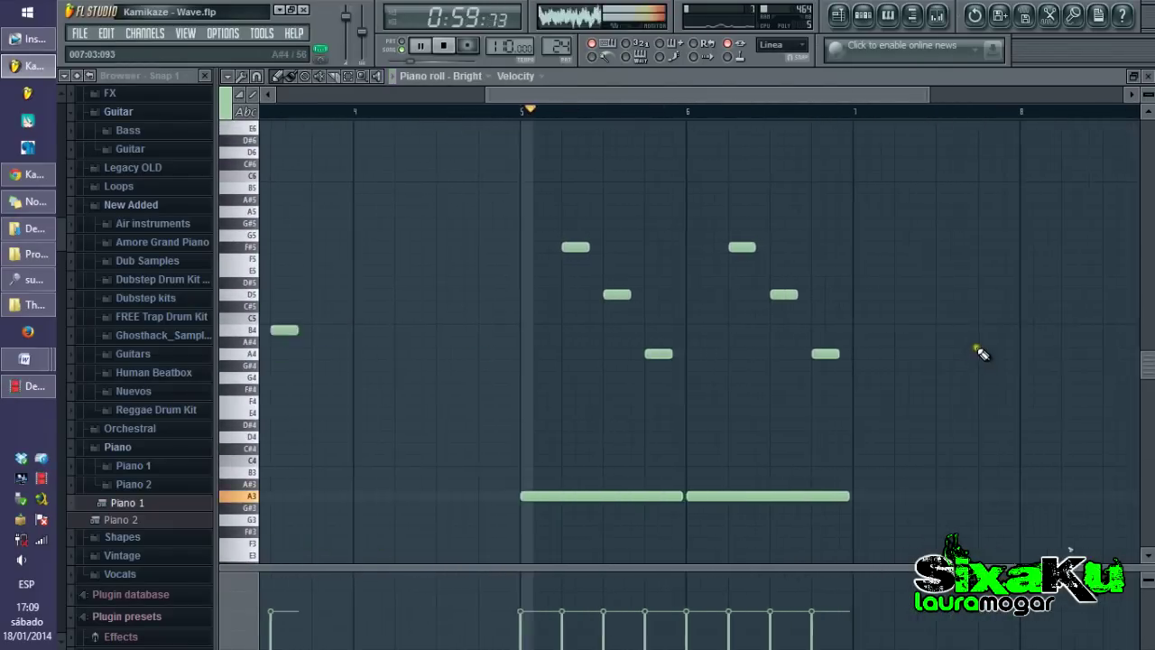
{"action": "left_click", "coordinate": [1149, 77]}
Examine the horn notes of Pattern 19 on the Trumpet Trombone track and return to the playlist
{"action": "double_click", "coordinate": [877, 590]}
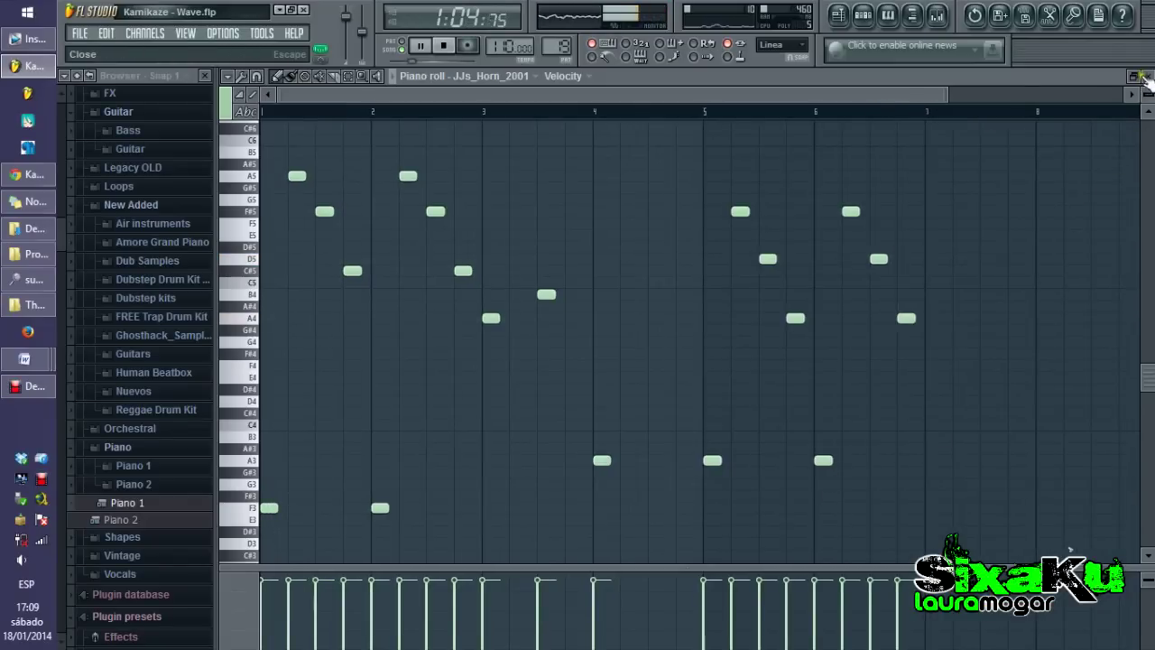
{"action": "left_click", "coordinate": [1148, 77]}
{"action": "left_click", "coordinate": [907, 377]}
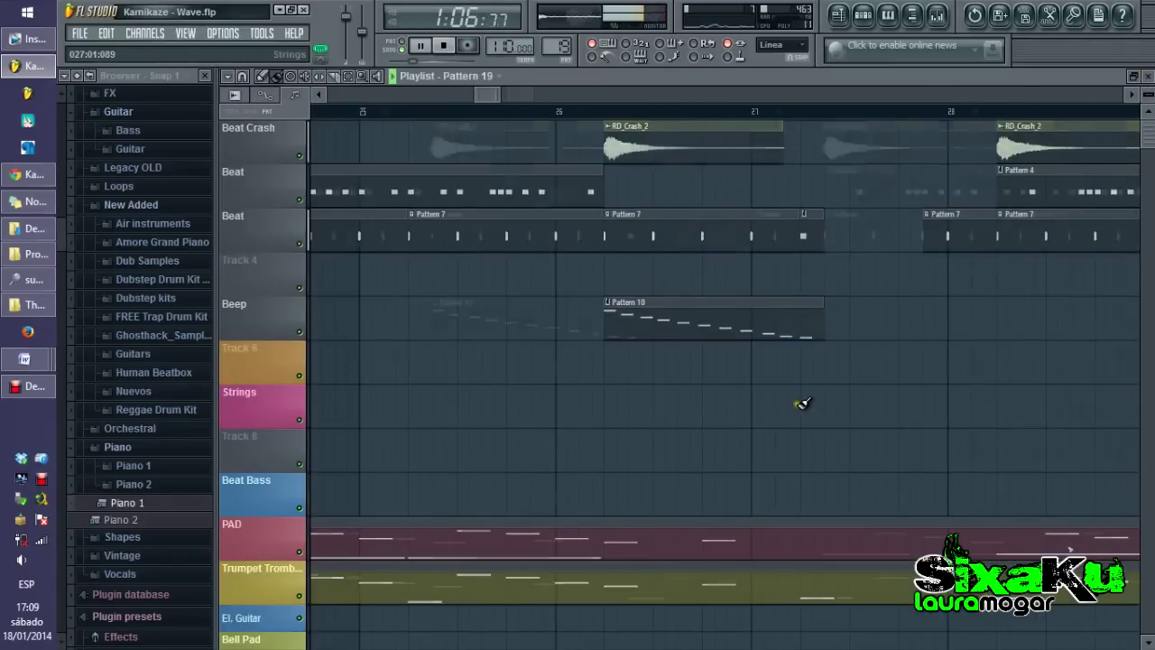
Inspect the notes of Pattern 15 on Track 6 after bar 32, and return to the playlist
{"action": "scroll", "coordinate": [803, 404], "scroll_direction": "down", "scroll_amount": 5, "text": "ctrl"}
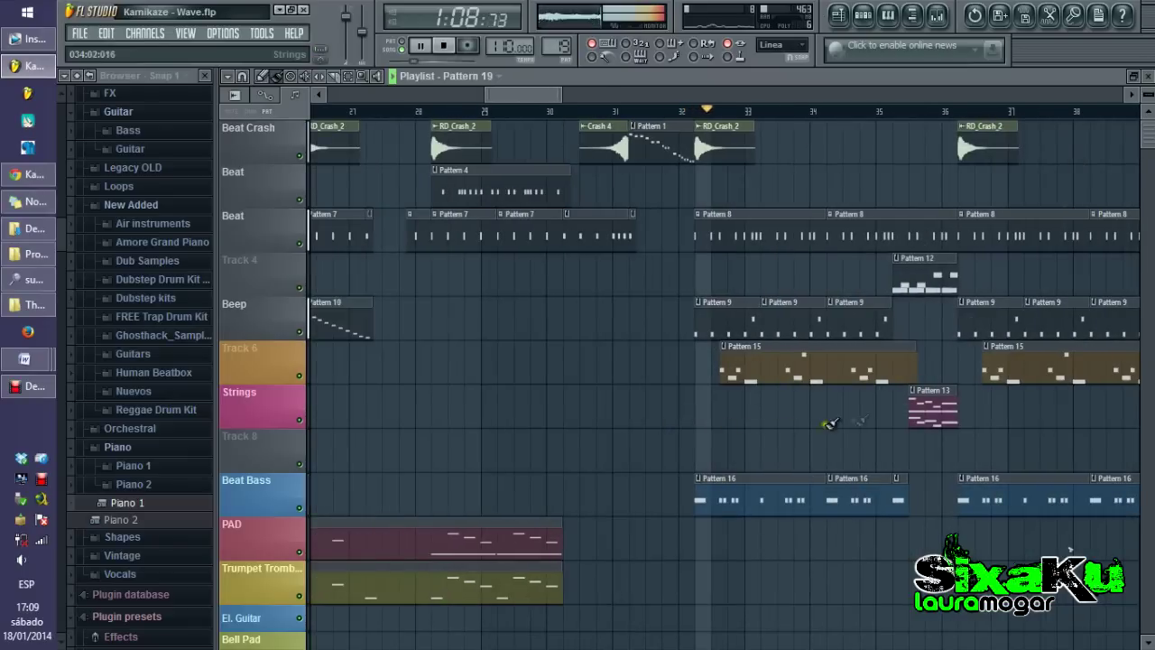
{"action": "scroll", "coordinate": [848, 410], "scroll_direction": "up", "scroll_amount": 2, "text": "ctrl"}
{"action": "double_click", "coordinate": [802, 364]}
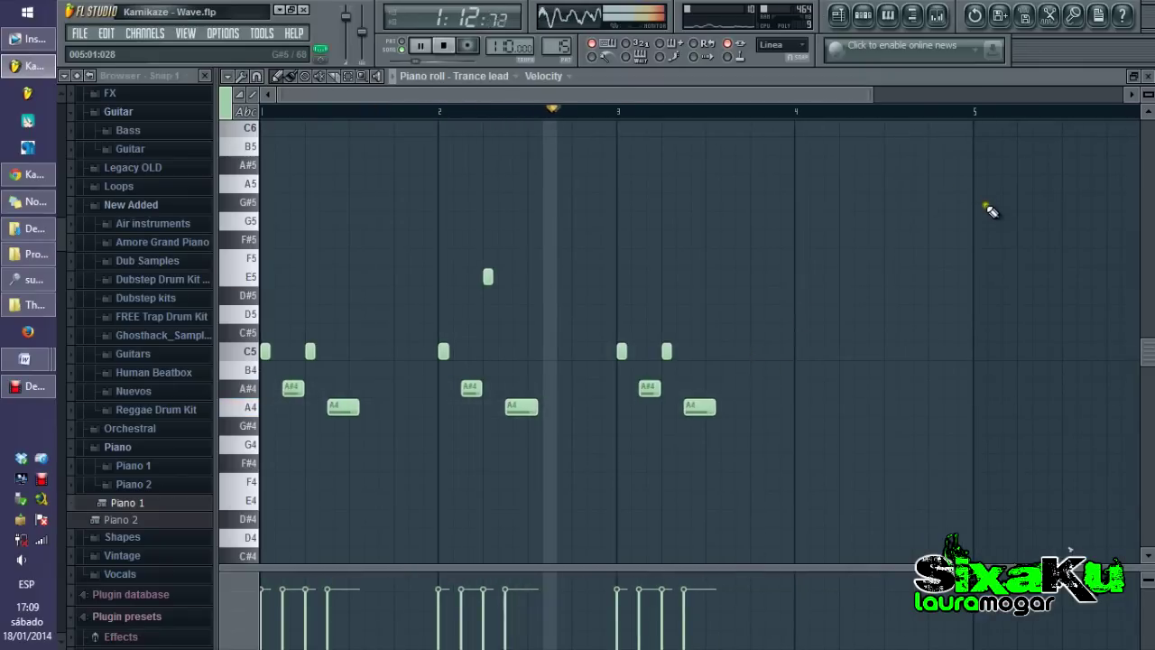
{"action": "left_click", "coordinate": [1147, 76]}
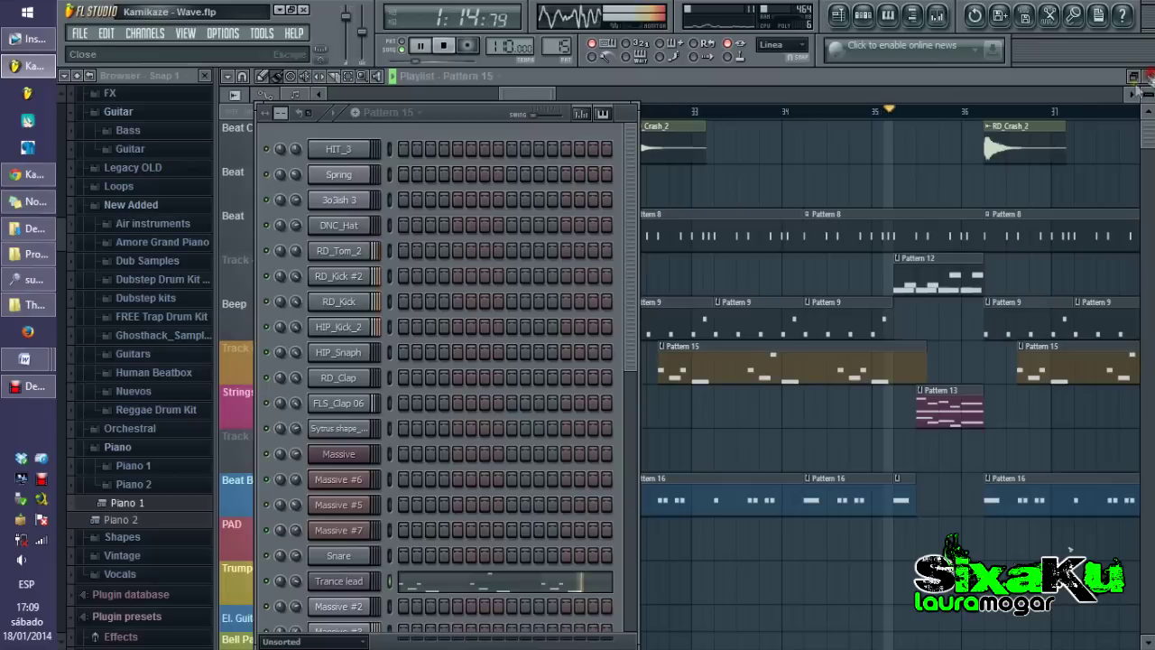
{"action": "left_click", "coordinate": [805, 75]}
Inspect the notes of the Pattern 12 clip on Track 4 just before bar 40, and return to the playlist
{"action": "left_click_drag", "start_coordinate": [508, 96], "coordinate": [577, 111]}
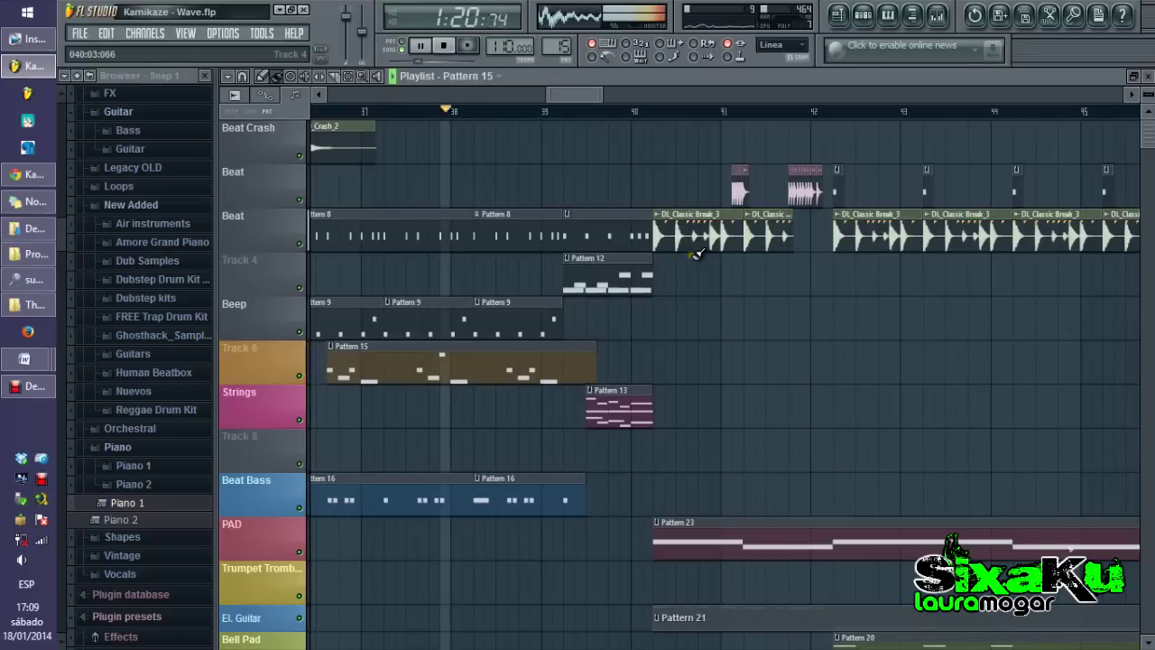
{"action": "double_click", "coordinate": [621, 276]}
{"action": "scroll", "coordinate": [624, 280], "scroll_direction": "down", "scroll_amount": 2, "text": "ctrl"}
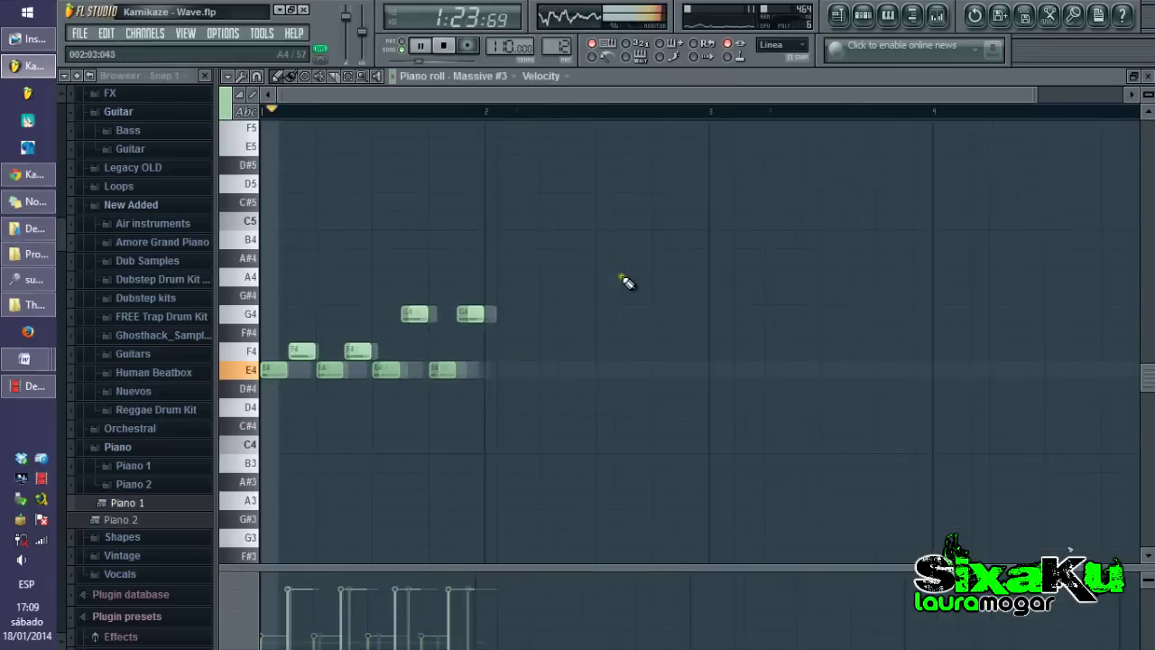
{"action": "left_click", "coordinate": [1147, 76]}
{"action": "left_click", "coordinate": [868, 462]}
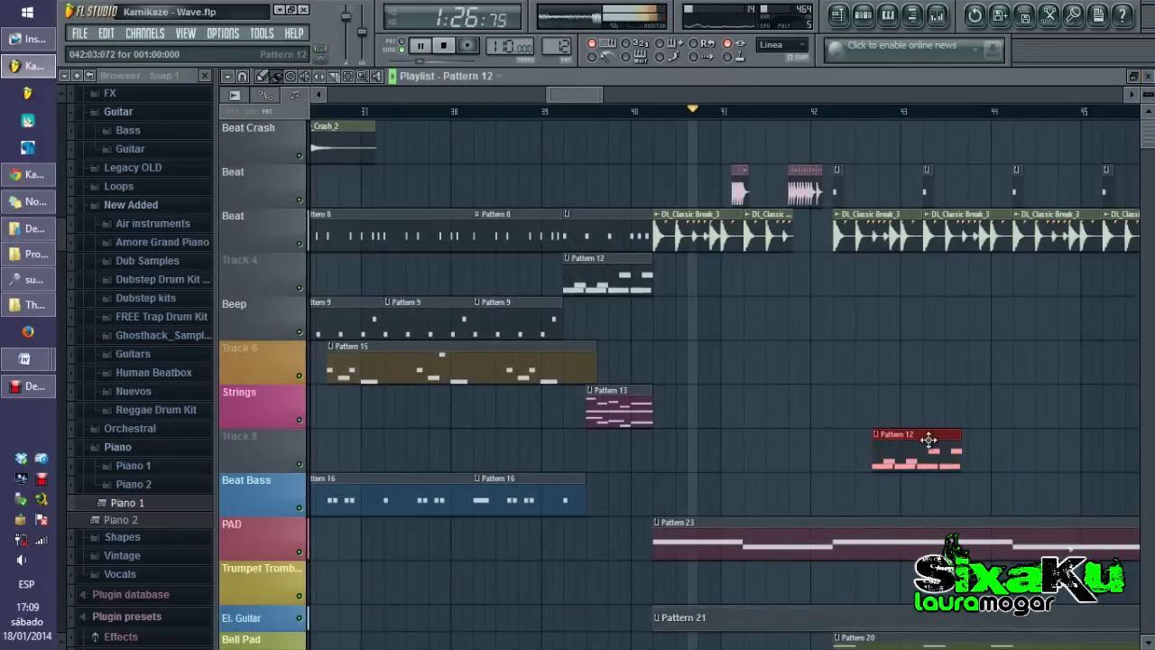
Examine the long notes of Pattern 23 on the PAD track and close its piano roll
{"action": "double_click", "coordinate": [873, 540]}
{"action": "scroll", "coordinate": [869, 544], "scroll_direction": "down", "scroll_amount": 3, "text": "ctrl"}
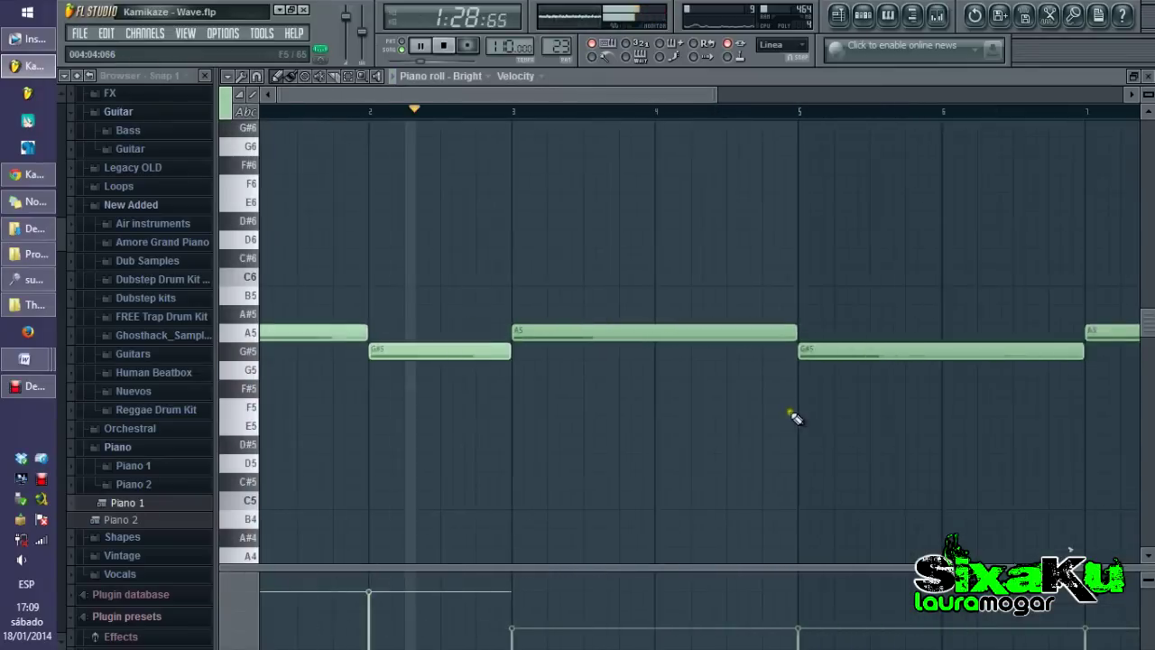
{"action": "left_click", "coordinate": [1147, 76]}
{"action": "key", "text": "F6"}
Examine the notes of Pattern 22 on Track 14, below the Bell Pad track, and close its piano roll
{"action": "scroll", "coordinate": [948, 402], "scroll_direction": "down", "scroll_amount": 3}
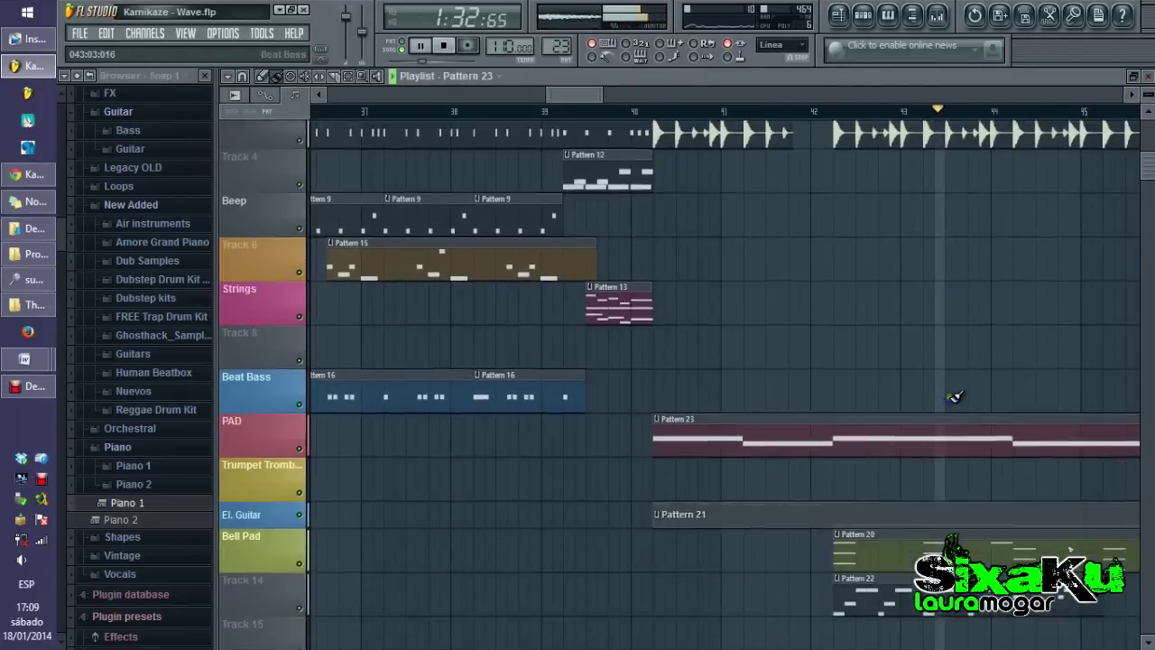
{"action": "double_click", "coordinate": [1070, 547]}
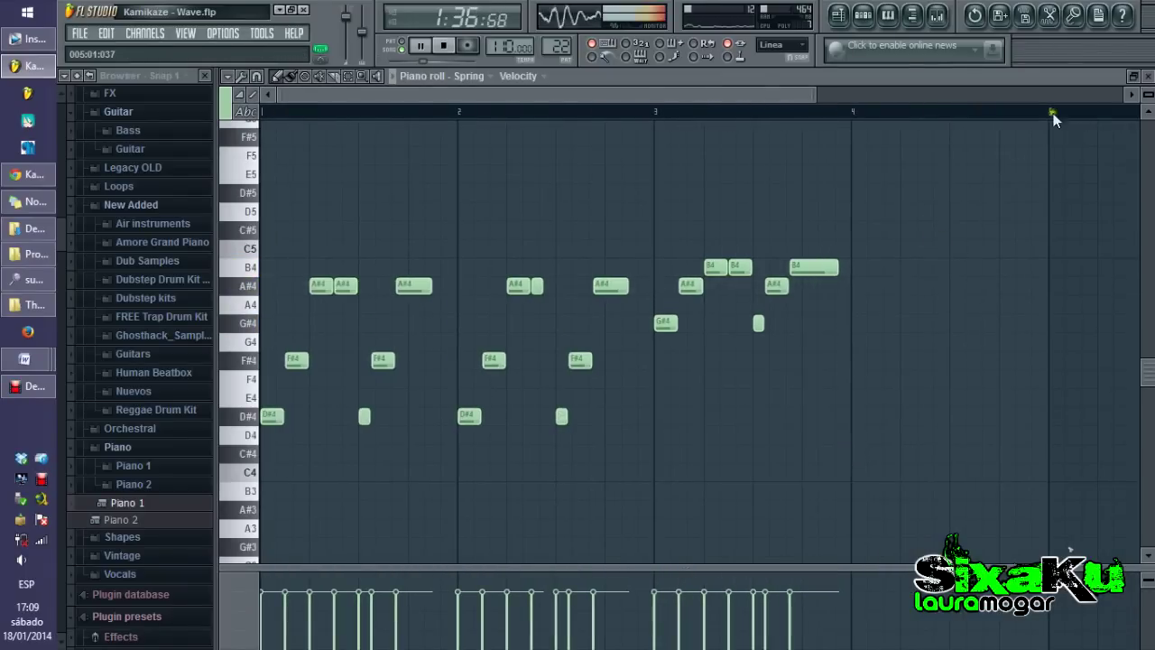
{"action": "left_click", "coordinate": [1148, 76]}
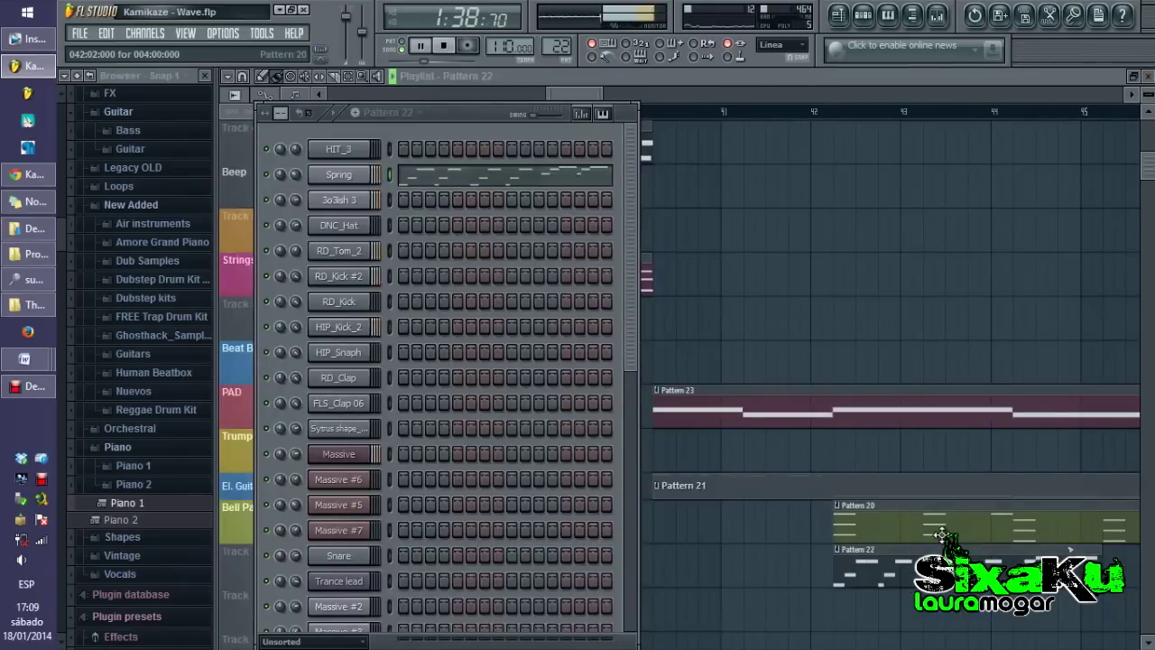
Examine the chords of Pattern 20 on the Bell Pad track and return to the playlist
{"action": "double_click", "coordinate": [915, 510]}
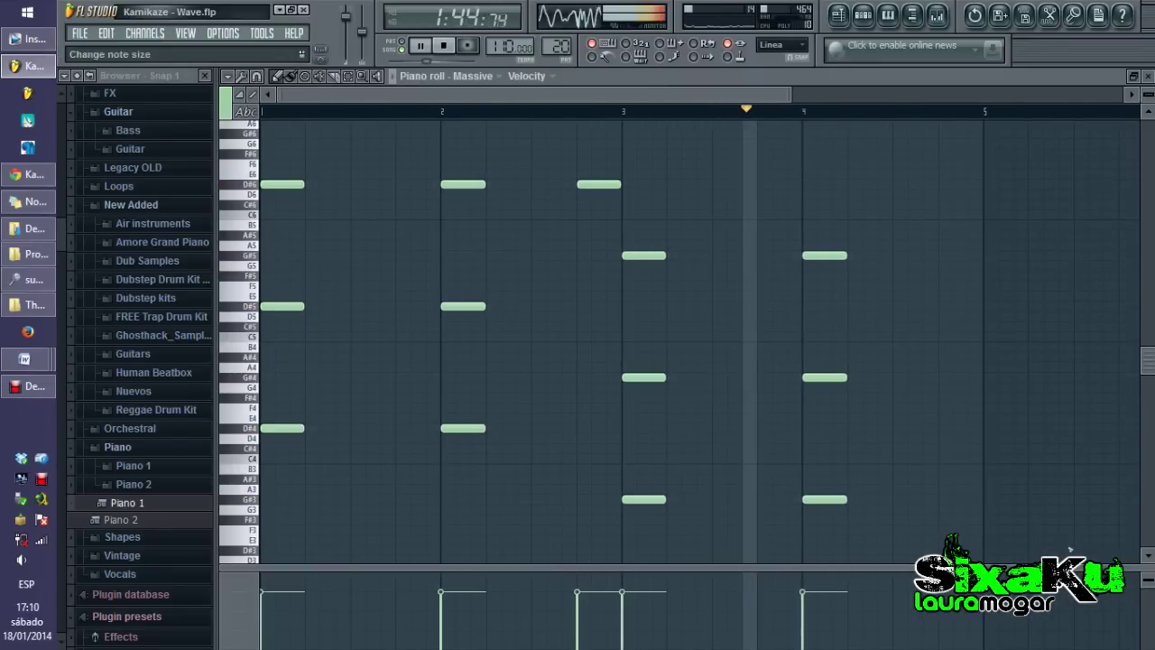
{"action": "left_click", "coordinate": [1148, 76]}
{"action": "left_click", "coordinate": [1010, 194]}
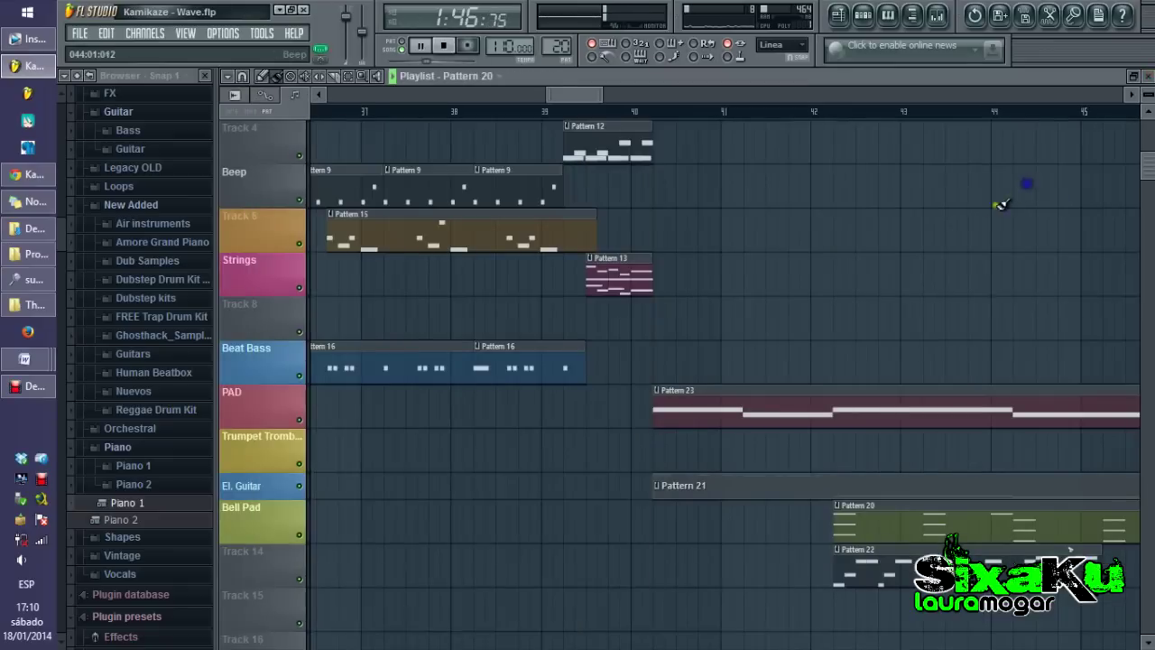
Examine the Beat, Beep and Beat Bass clips in the playlist from bar 52 to bar 57 during playback
{"action": "scroll", "coordinate": [794, 253], "scroll_direction": "up", "scroll_amount": 3}
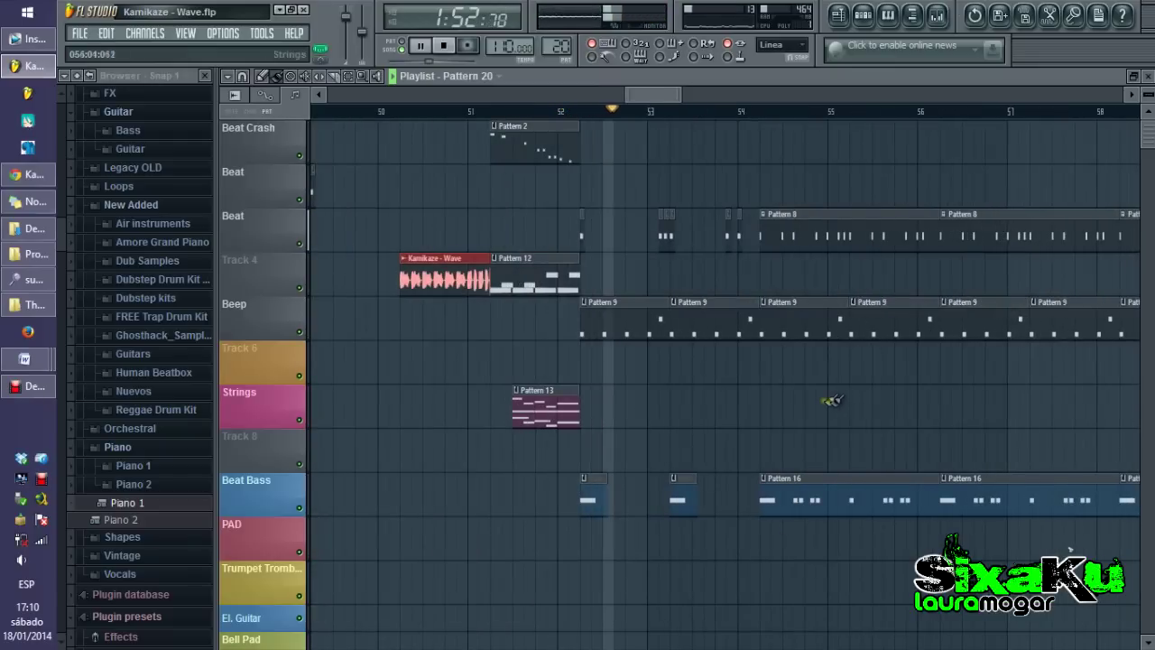
{"action": "scroll", "coordinate": [709, 382], "scroll_direction": "up", "scroll_amount": 3, "text": "ctrl"}
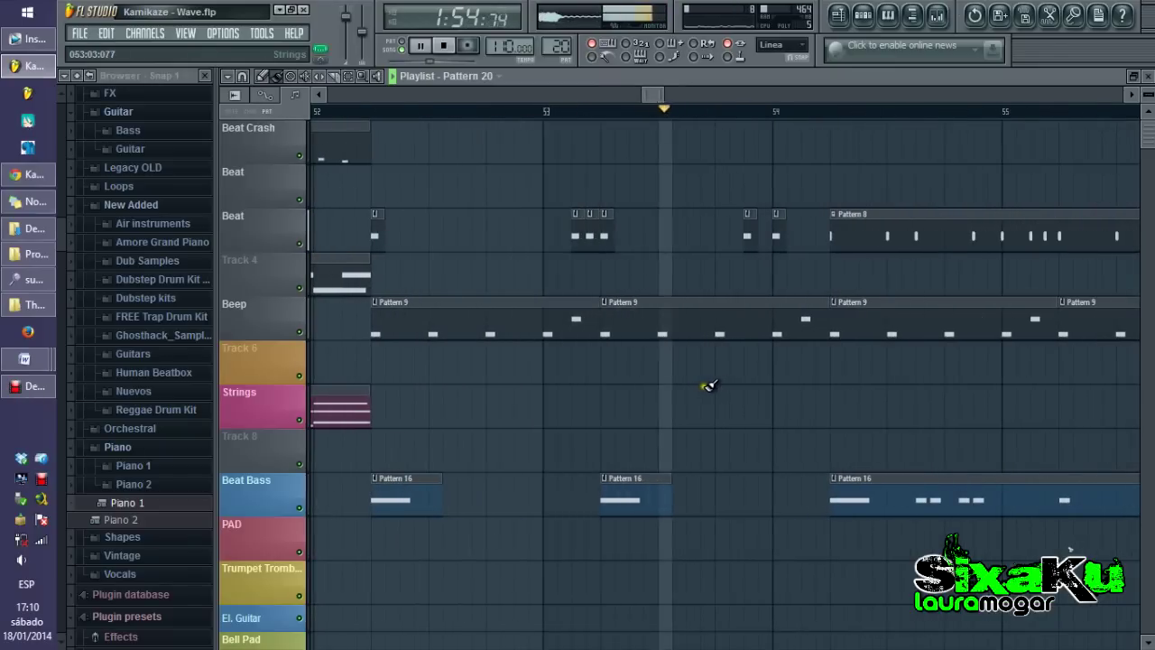
{"action": "left_click_drag", "start_coordinate": [660, 95], "coordinate": [671, 94]}
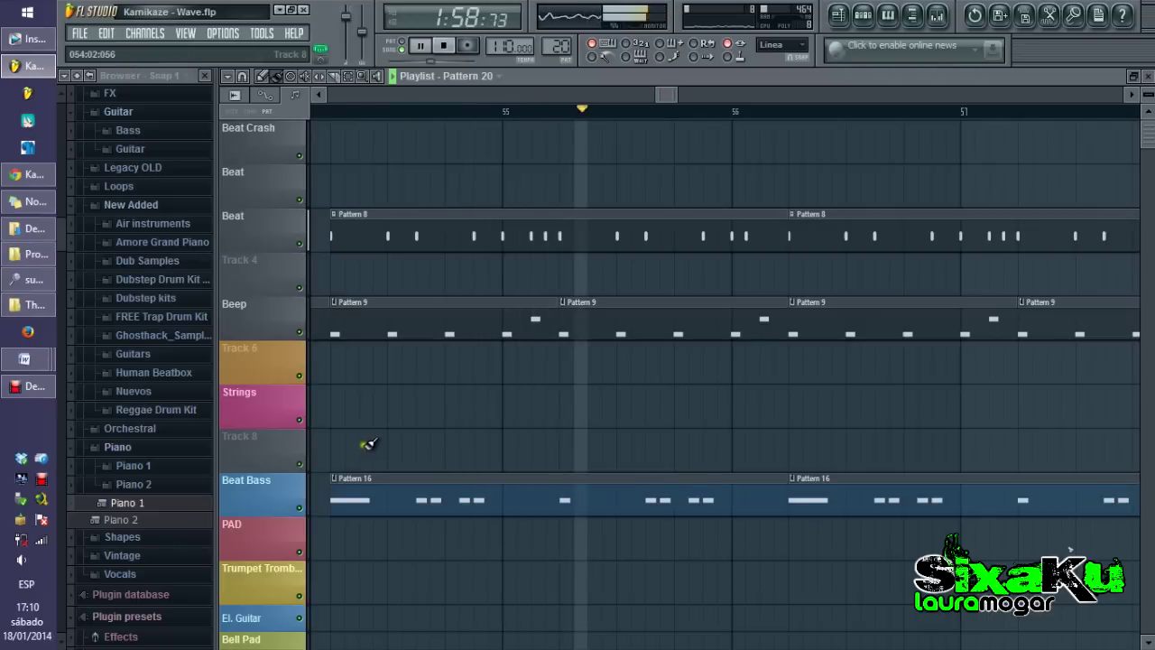
Examine the drum steps of Pattern 8 on the Beat track near bar 58 and close the step sequencer
{"action": "scroll", "coordinate": [373, 445], "scroll_direction": "down", "scroll_amount": 3, "text": "ctrl"}
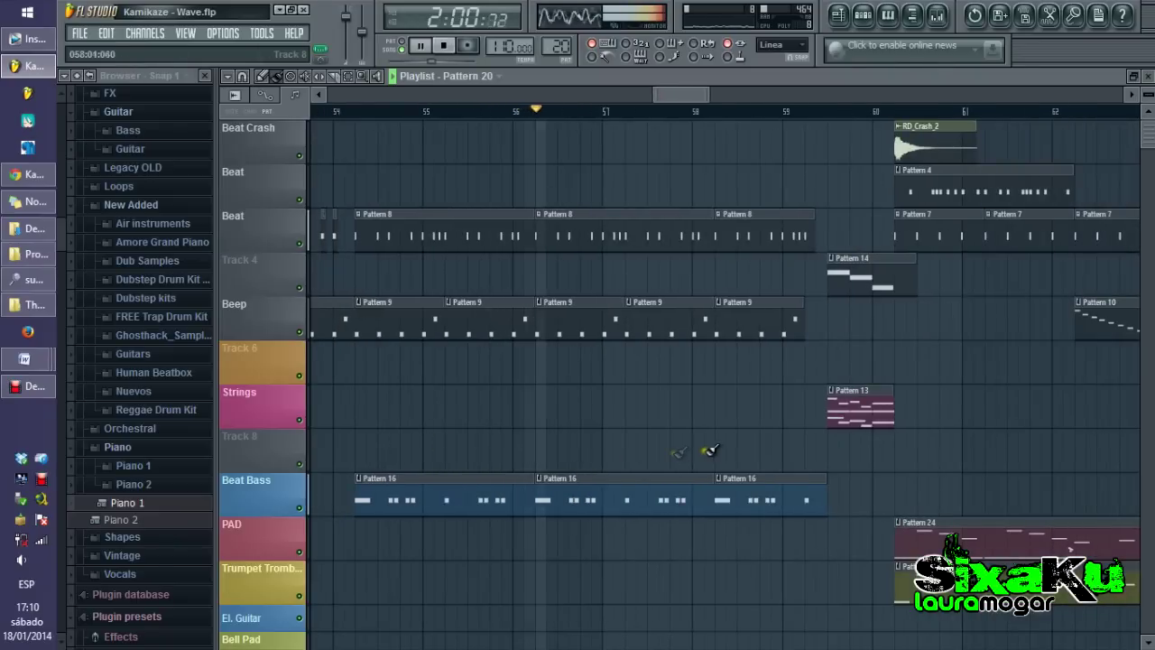
{"action": "left_click_drag", "start_coordinate": [672, 91], "coordinate": [684, 94]}
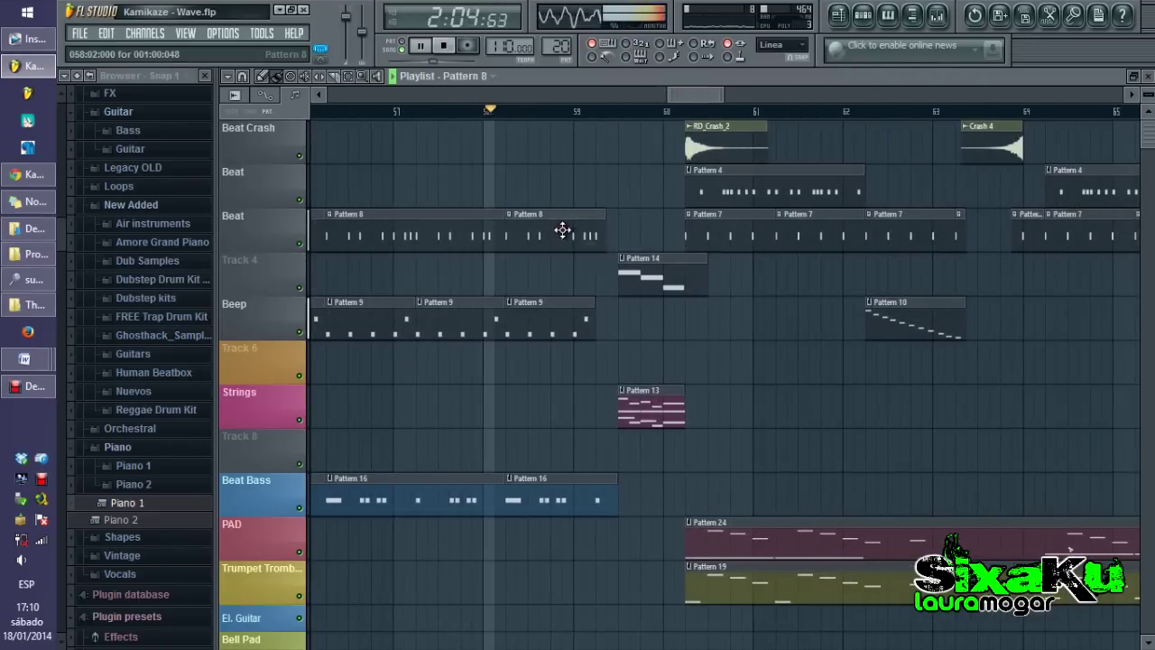
{"action": "double_click", "coordinate": [562, 230]}
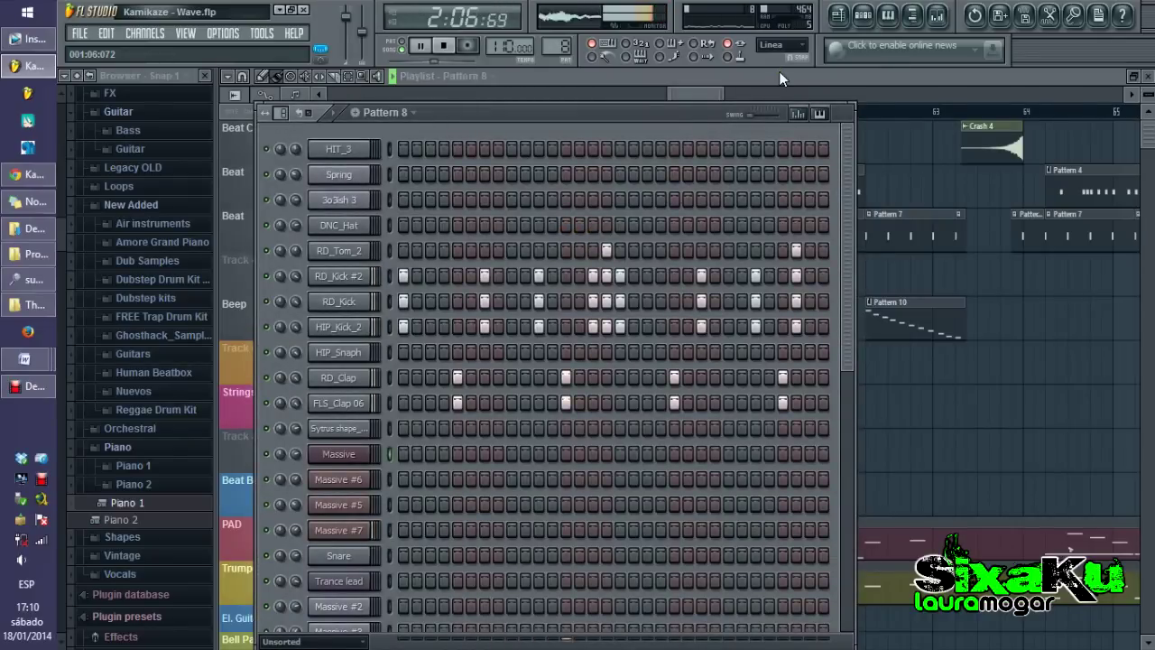
{"action": "key", "text": "F6"}
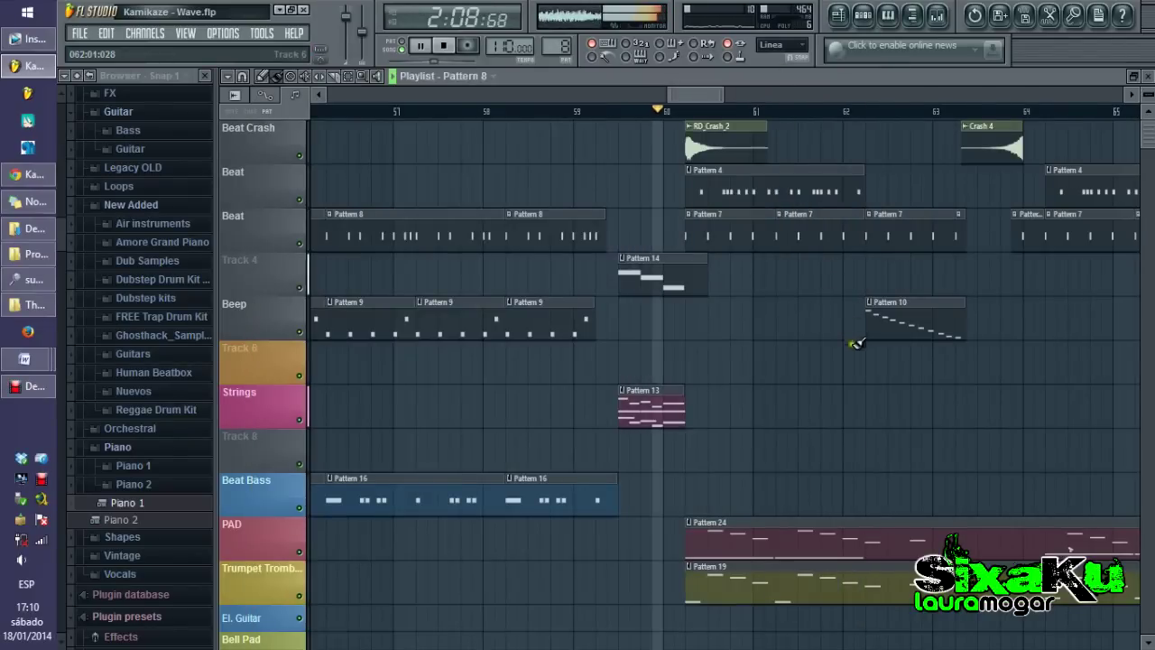
Examine the DNC_Hat notes of Pattern 4 on the upper Beat track and return to the playlist
{"action": "key", "text": "F6"}
{"action": "key", "text": "F7"}
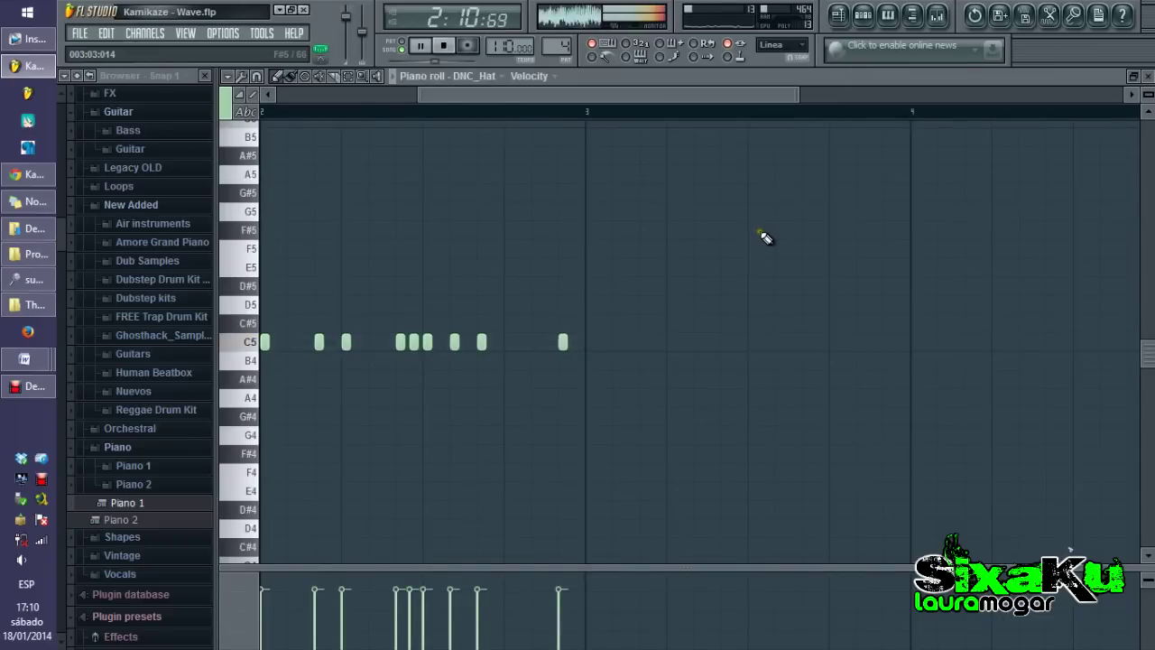
{"action": "scroll", "coordinate": [765, 238], "scroll_direction": "down", "scroll_amount": 2}
{"action": "scroll", "coordinate": [275, 392], "scroll_direction": "up", "scroll_amount": 2}
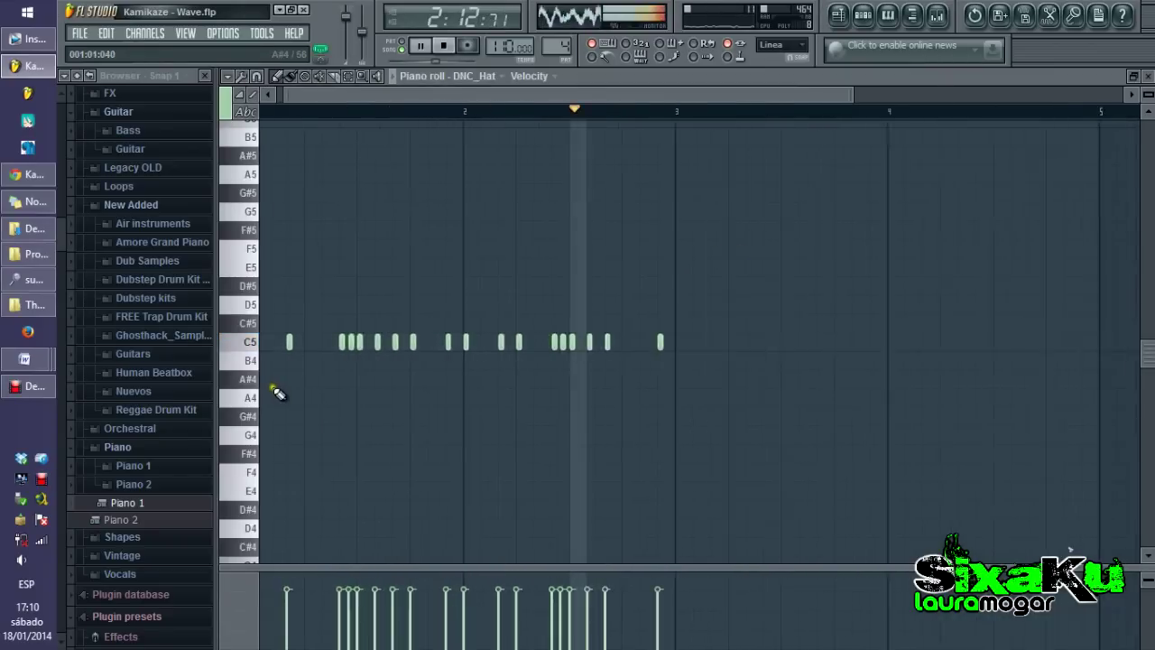
{"action": "left_click", "coordinate": [1148, 76]}
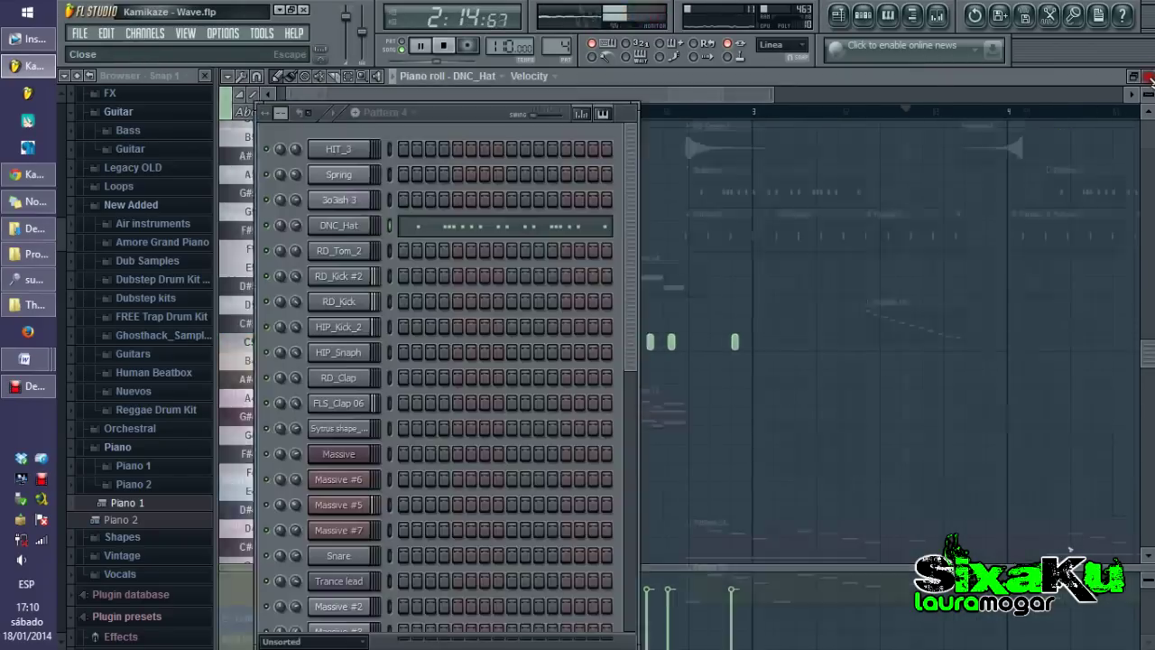
{"action": "key", "text": "F6"}
Examine the horn notes of Pattern 19 on the Trumpet Trombone track and close its piano roll
{"action": "scroll", "coordinate": [907, 518], "scroll_direction": "up", "scroll_amount": 2}
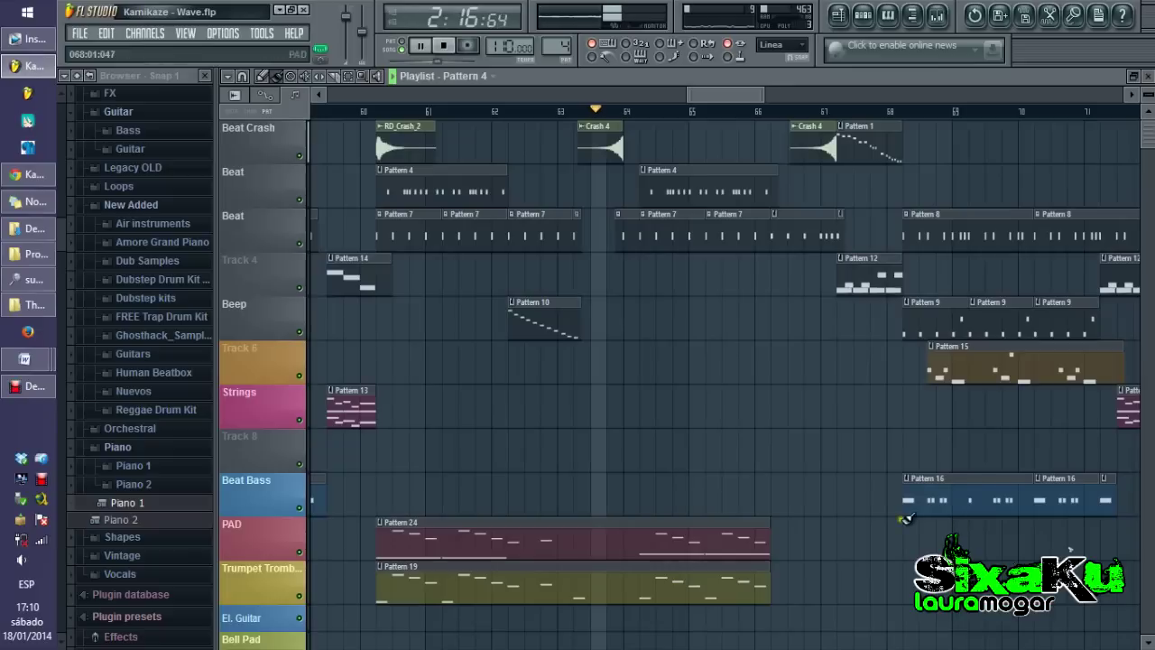
{"action": "double_click", "coordinate": [667, 592]}
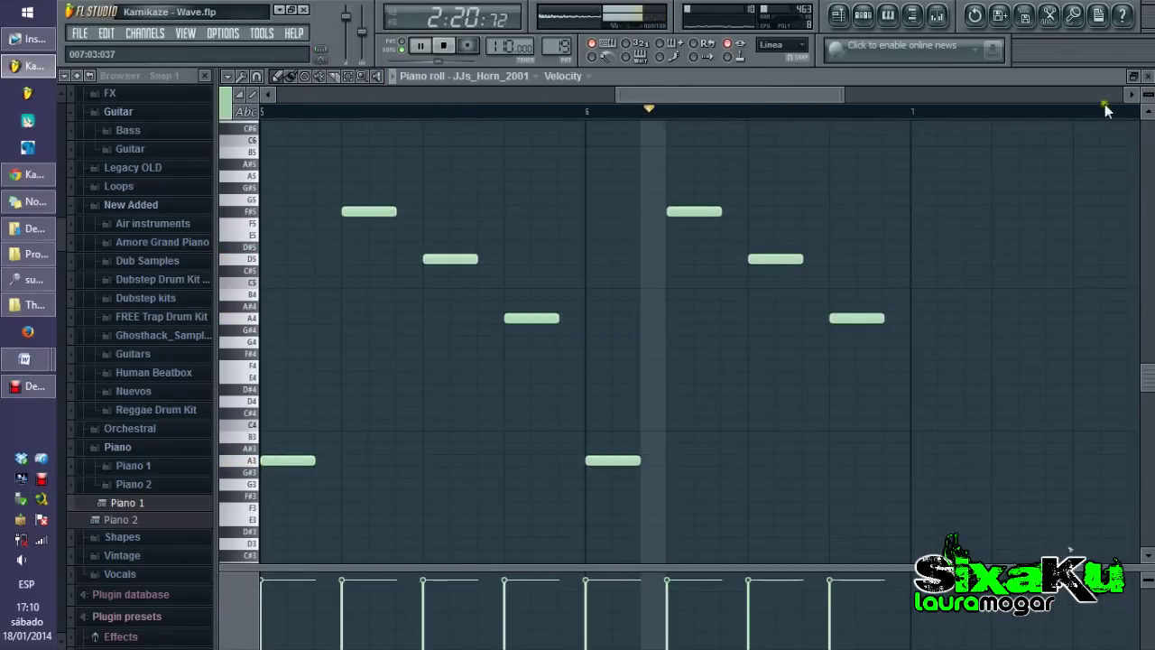
{"action": "left_click", "coordinate": [1148, 76]}
{"action": "left_click", "coordinate": [1052, 80]}
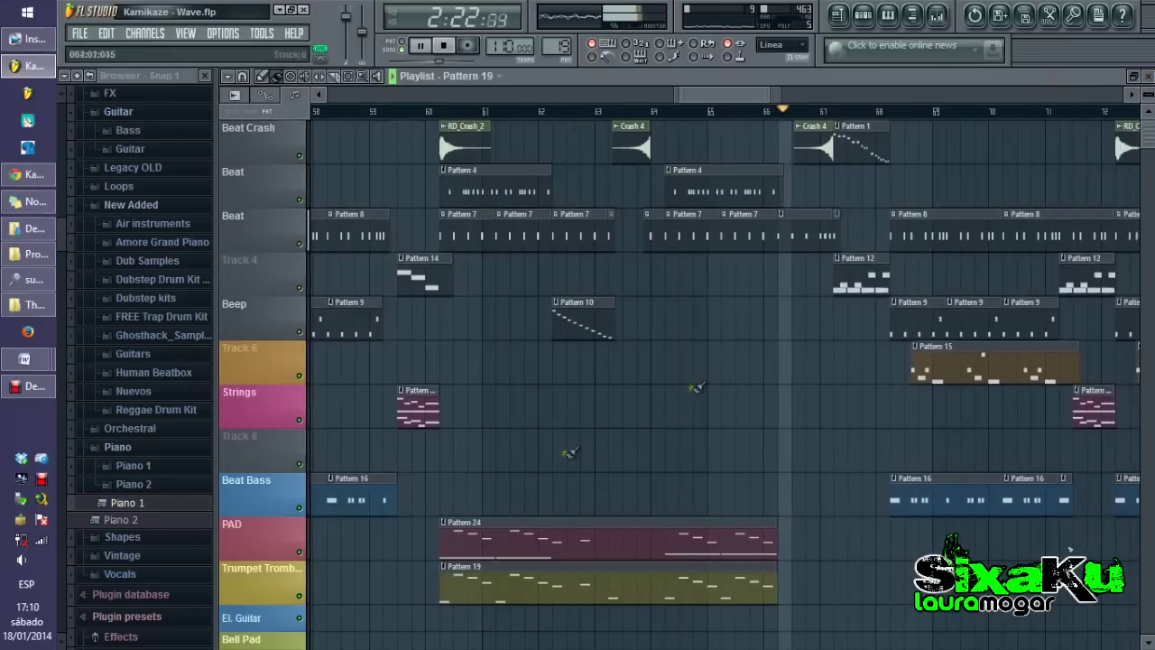
Follow the playlist clips from bar 67 to bar 76, examine Pattern 13 on the Strings track and close its piano roll
{"action": "scroll", "coordinate": [1038, 403], "scroll_direction": "up", "scroll_amount": 2, "text": "ctrl"}
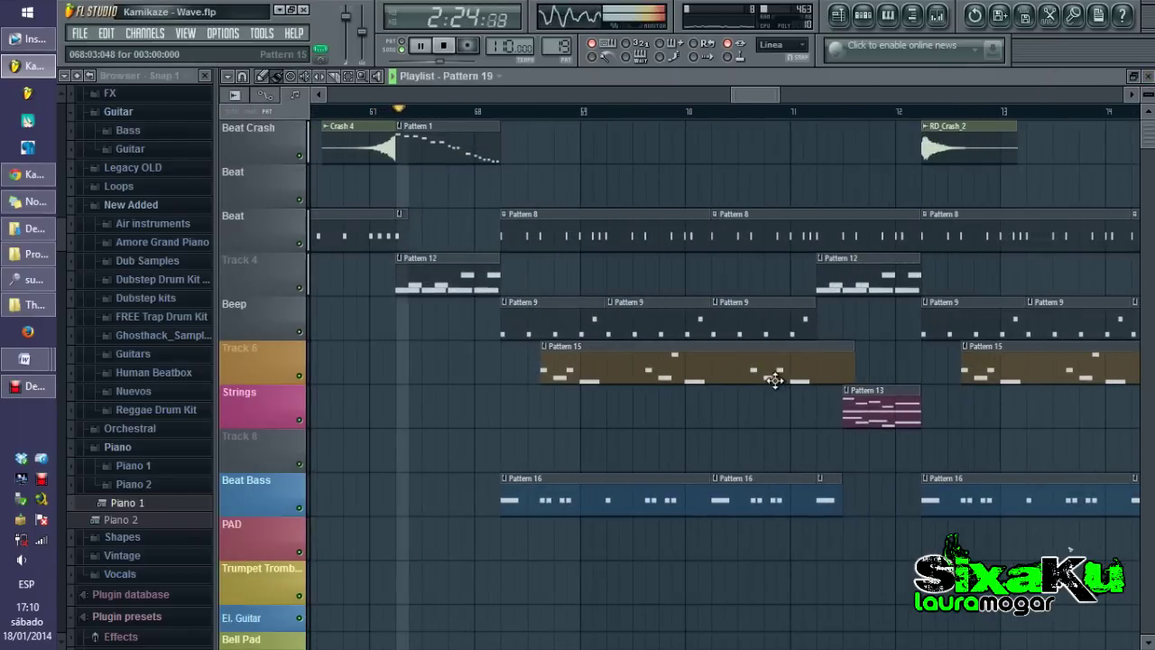
{"action": "left_click_drag", "start_coordinate": [749, 93], "coordinate": [763, 92]}
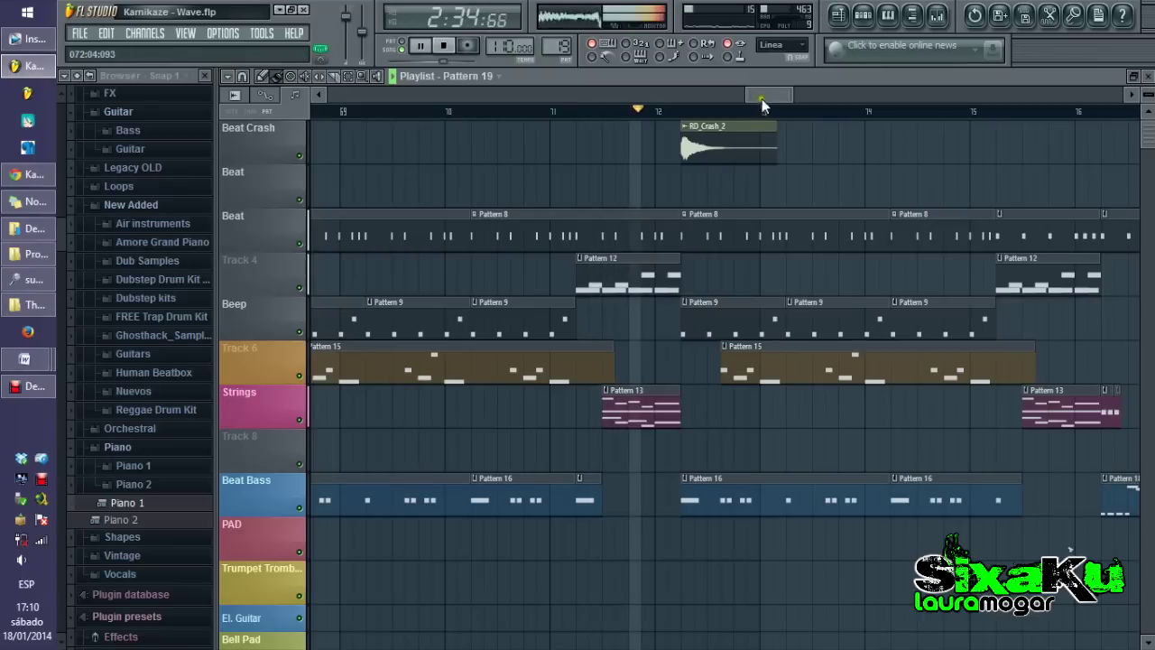
{"action": "left_click_drag", "start_coordinate": [763, 93], "coordinate": [787, 92]}
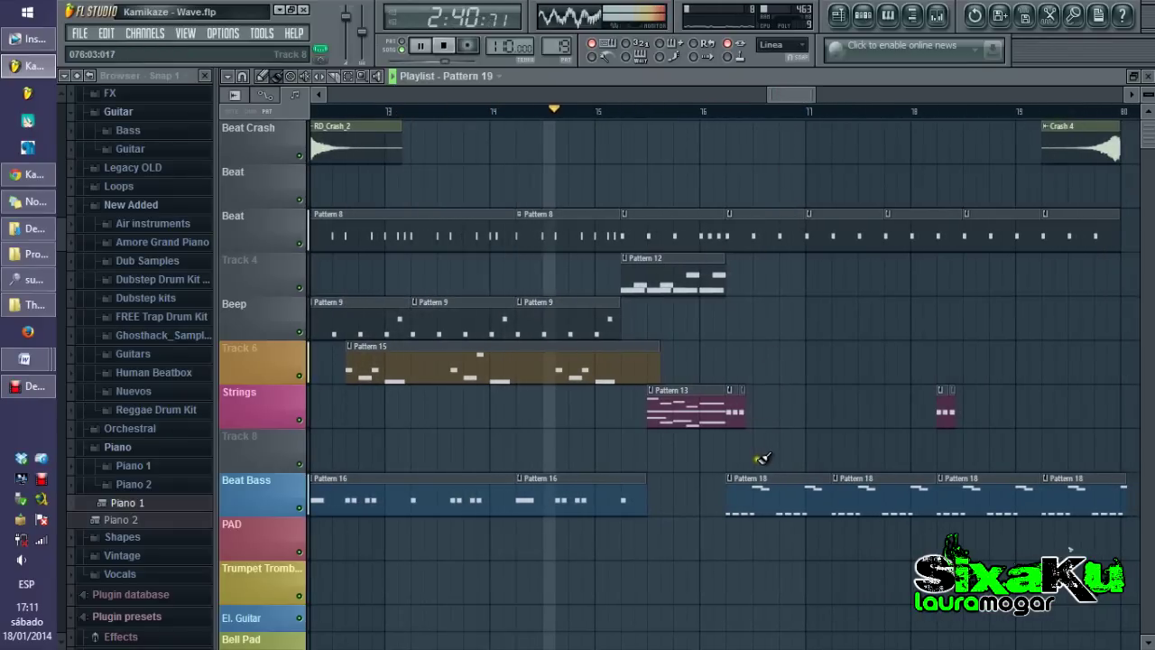
{"action": "double_click", "coordinate": [682, 406]}
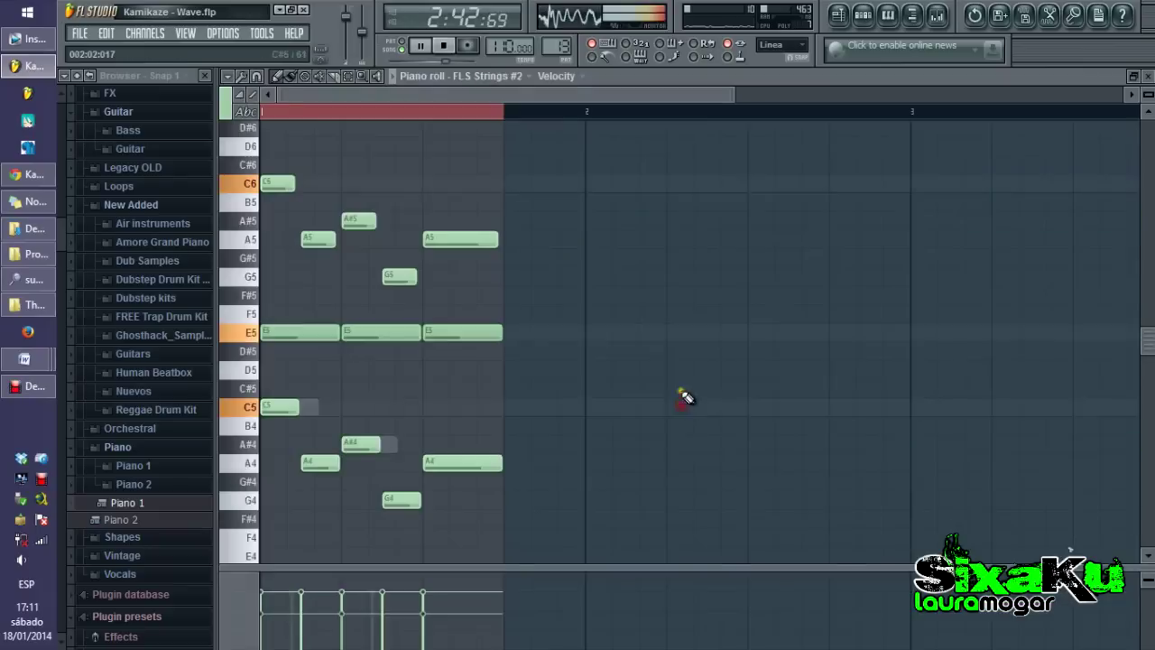
{"action": "left_click", "coordinate": [1144, 76]}
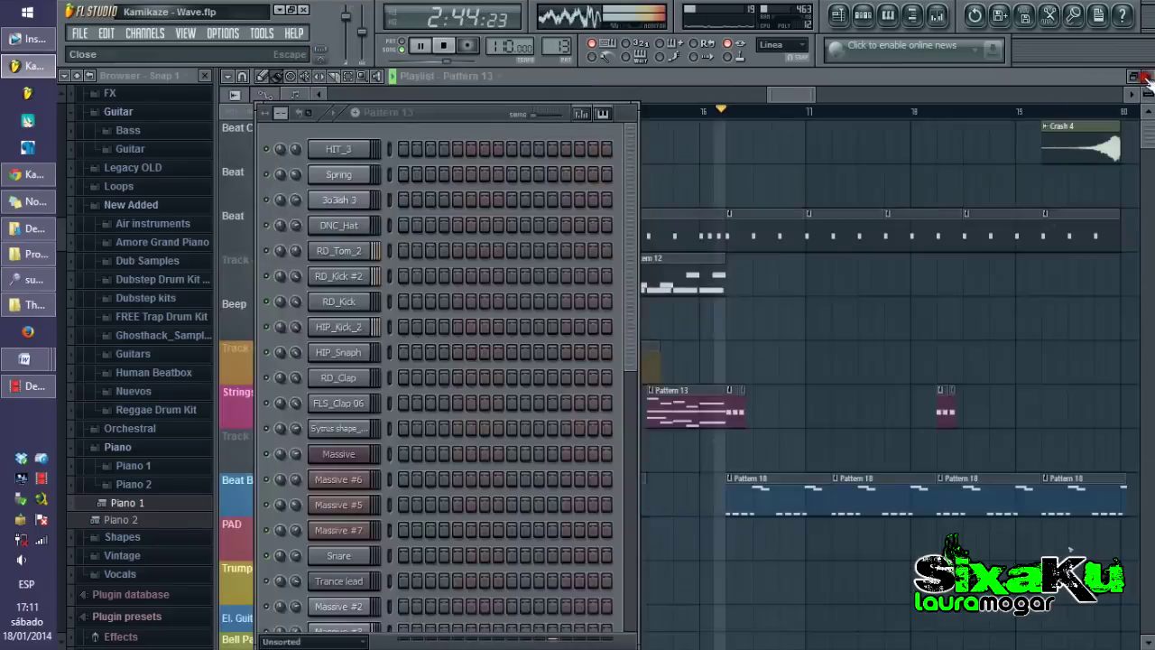
Examine the notes of Pattern 18 on the Beat Bass track and return to the playlist
{"action": "double_click", "coordinate": [797, 492]}
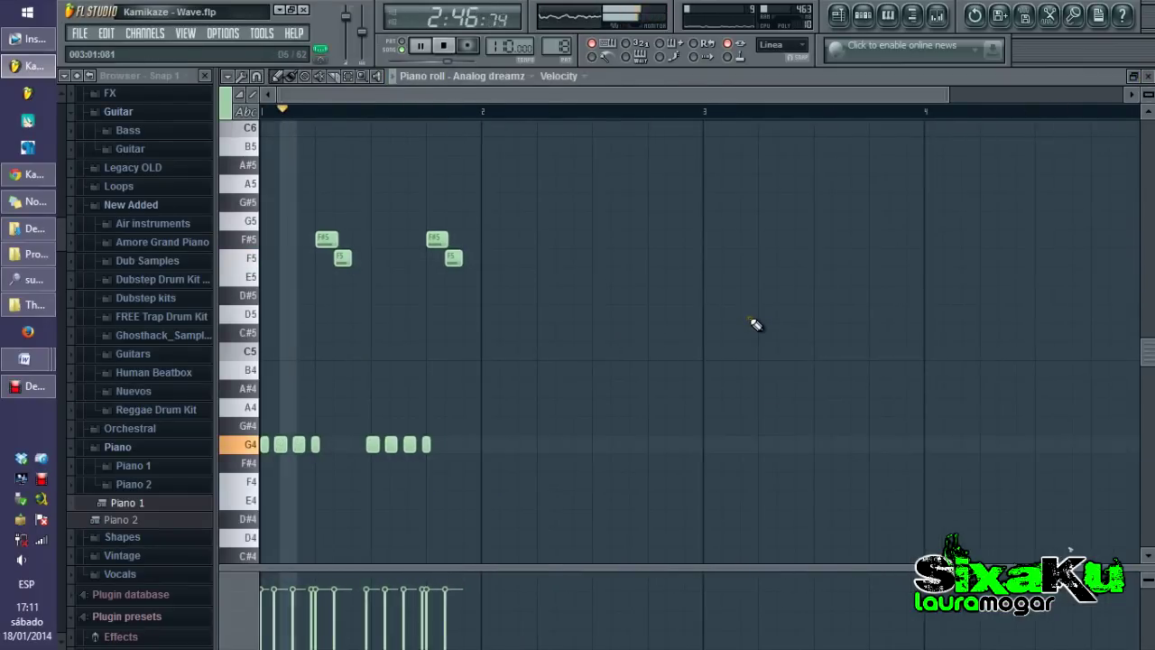
{"action": "left_click", "coordinate": [1145, 80]}
{"action": "key", "text": "F6"}
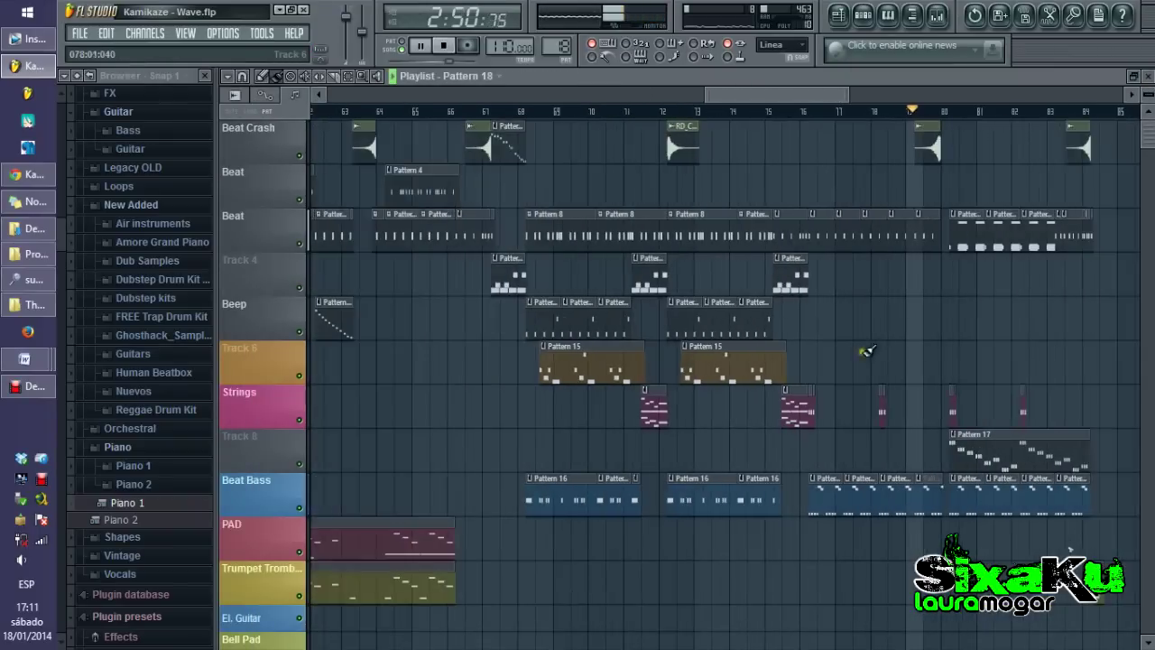
Examine the notes of Pattern 17 on Track 8 from bar 80 and close its piano roll
{"action": "scroll", "coordinate": [862, 350], "scroll_direction": "up", "scroll_amount": 6}
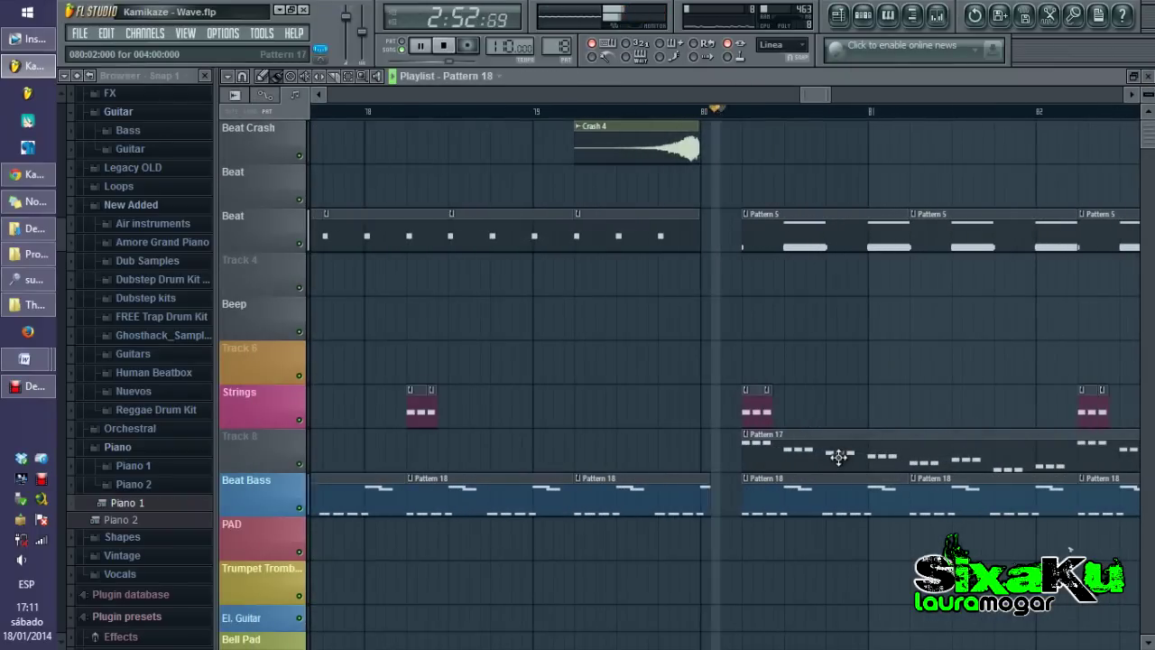
{"action": "double_click", "coordinate": [838, 458]}
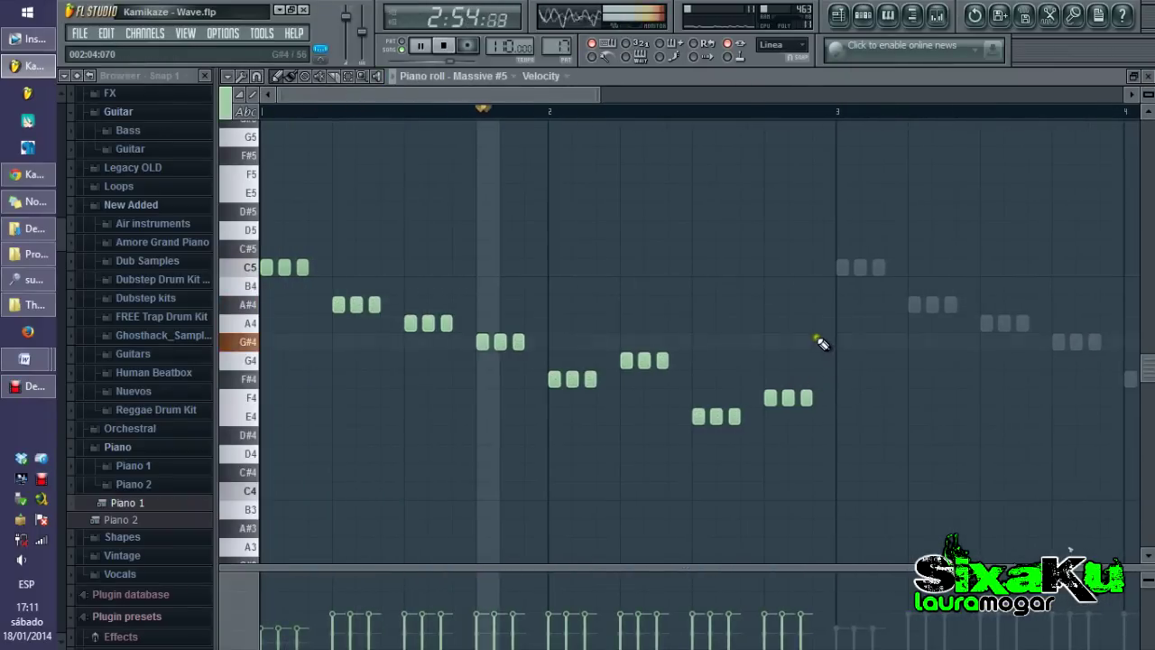
{"action": "left_click", "coordinate": [1149, 77]}
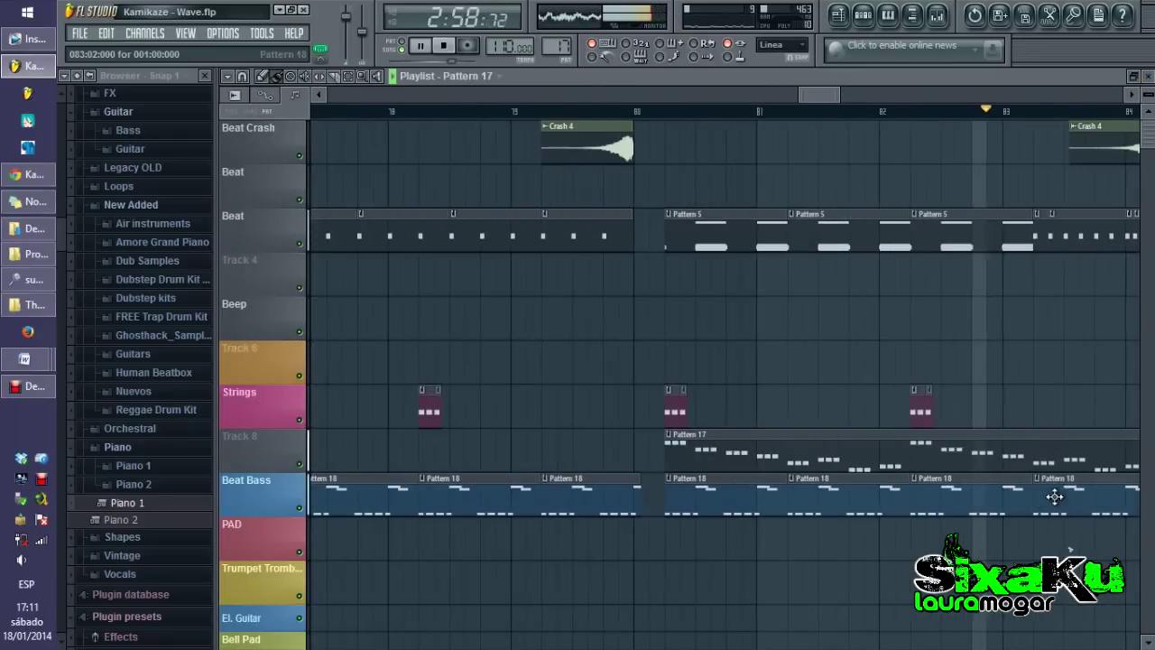
Examine the HIT_3 notes of the short Pattern 3 clip near bar 86 on the Trumpet Trombone track and return to the playlist
{"action": "left_click_drag", "start_coordinate": [824, 97], "coordinate": [852, 95]}
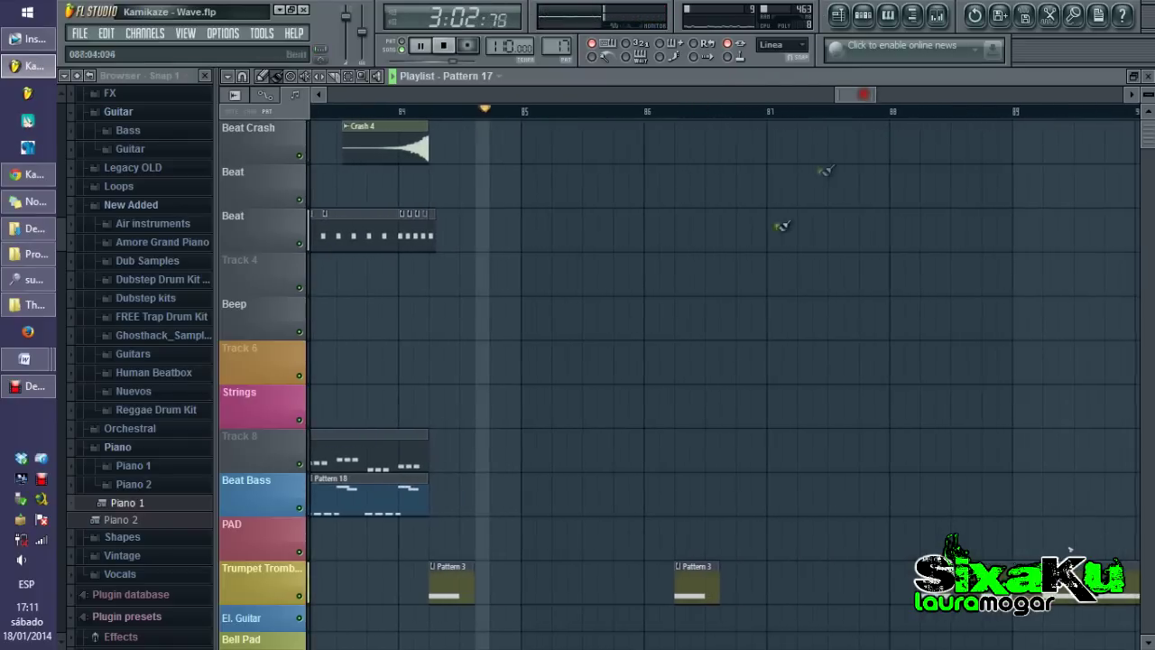
{"action": "double_click", "coordinate": [699, 582]}
{"action": "scroll", "coordinate": [691, 425], "scroll_direction": "down", "scroll_amount": 3}
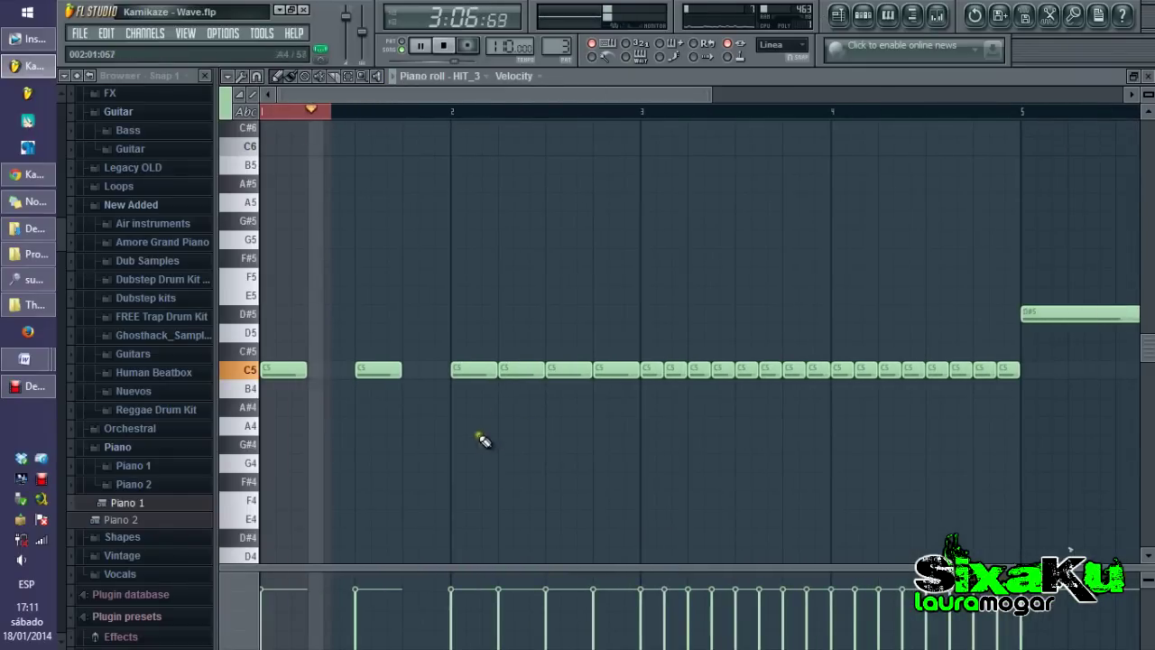
{"action": "left_click", "coordinate": [836, 17]}
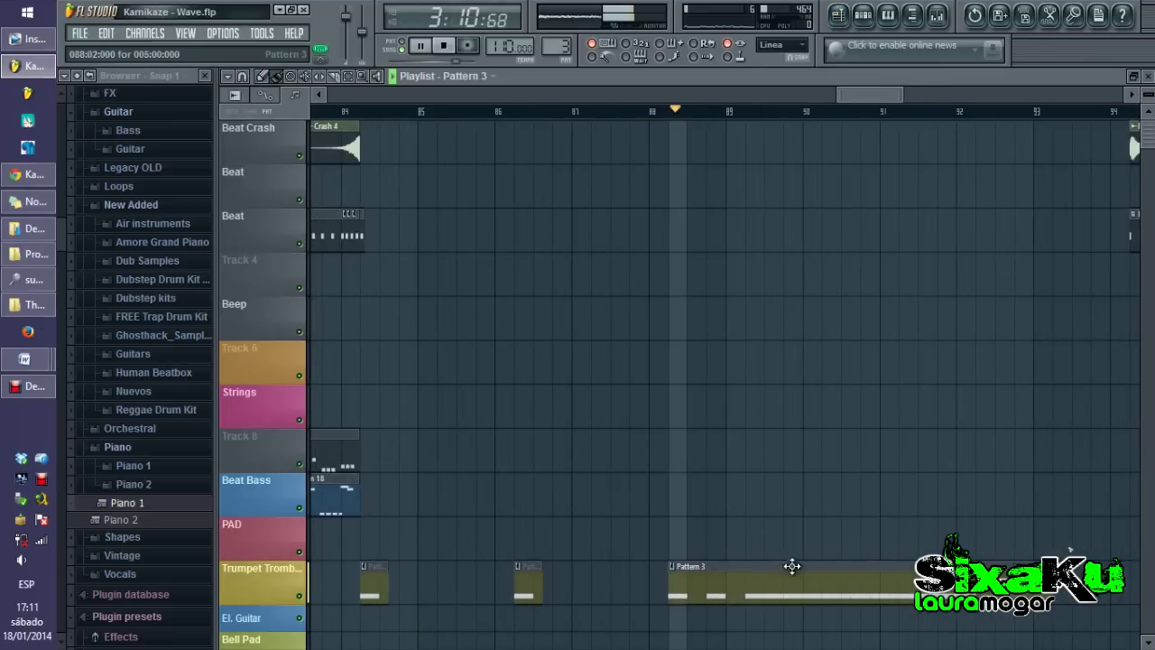
Examine the full run of HIT_3 notes in the long Pattern 3 clip starting at bar 88 and return to the playlist
{"action": "double_click", "coordinate": [791, 567]}
{"action": "scroll", "coordinate": [554, 433], "scroll_direction": "down", "scroll_amount": 2}
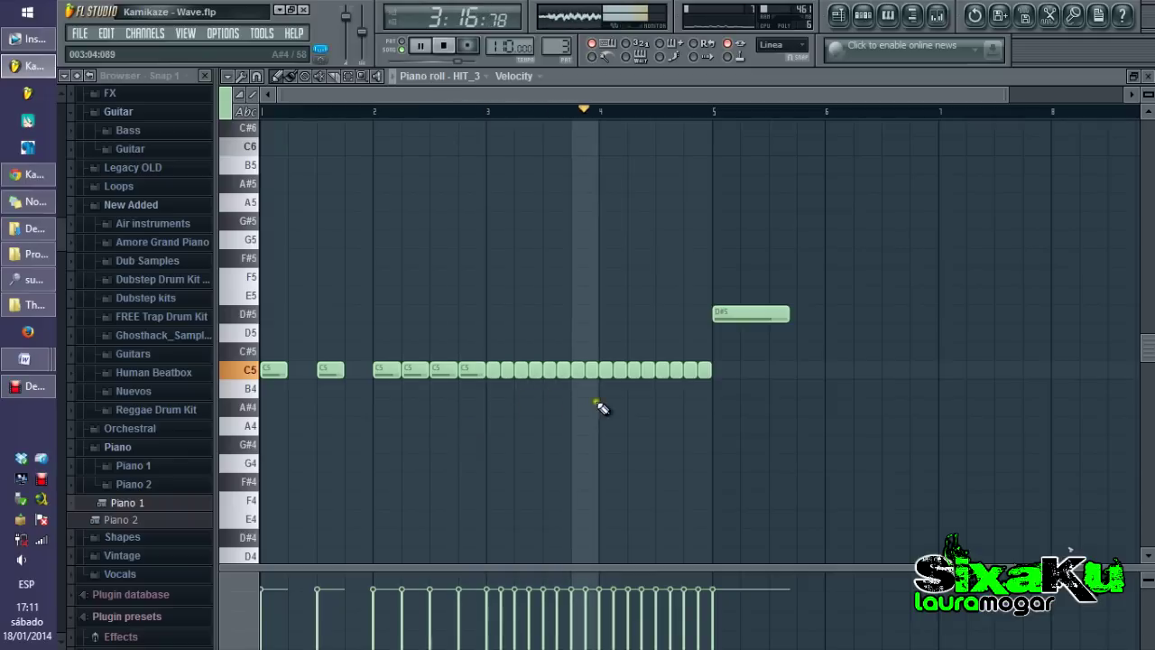
{"action": "scroll", "coordinate": [721, 383], "scroll_direction": "up", "scroll_amount": 2}
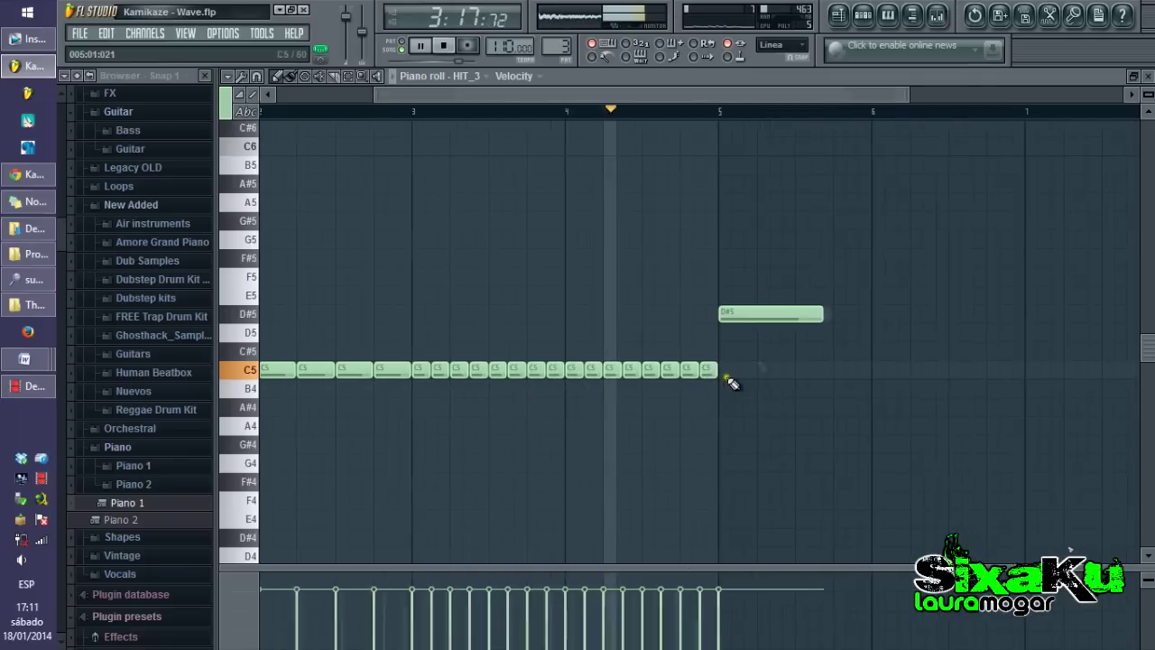
{"action": "left_click", "coordinate": [839, 16]}
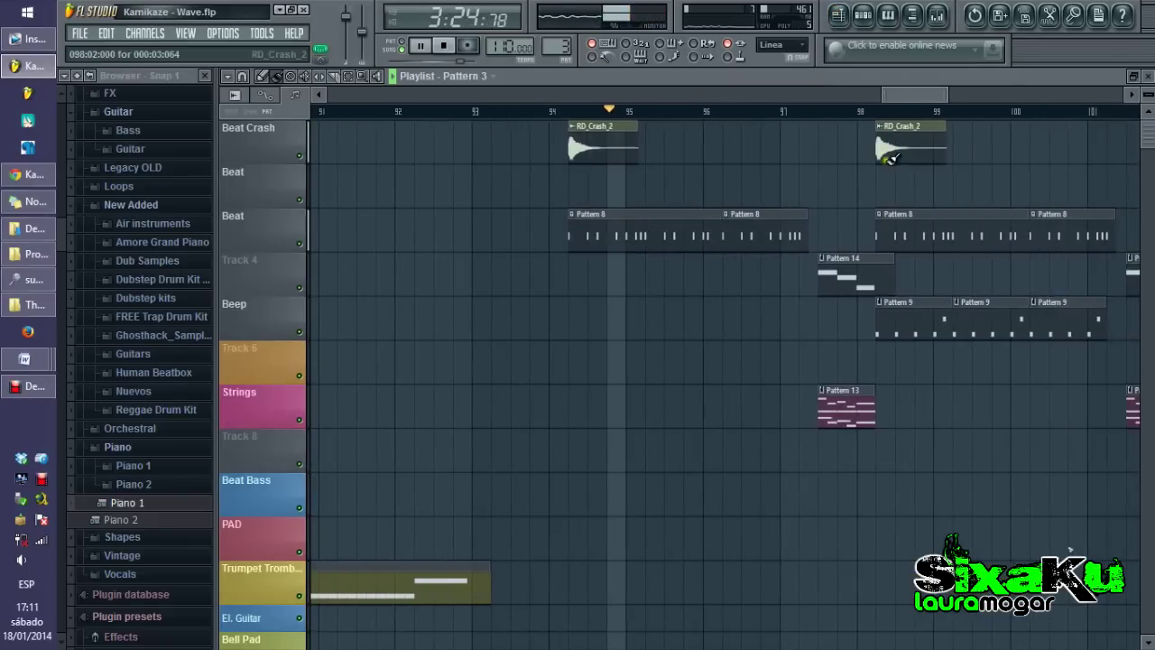
Examine the drum steps of the Pattern 8 clip near bar 95 on the Beat track and return to the playlist
{"action": "double_click", "coordinate": [694, 236]}
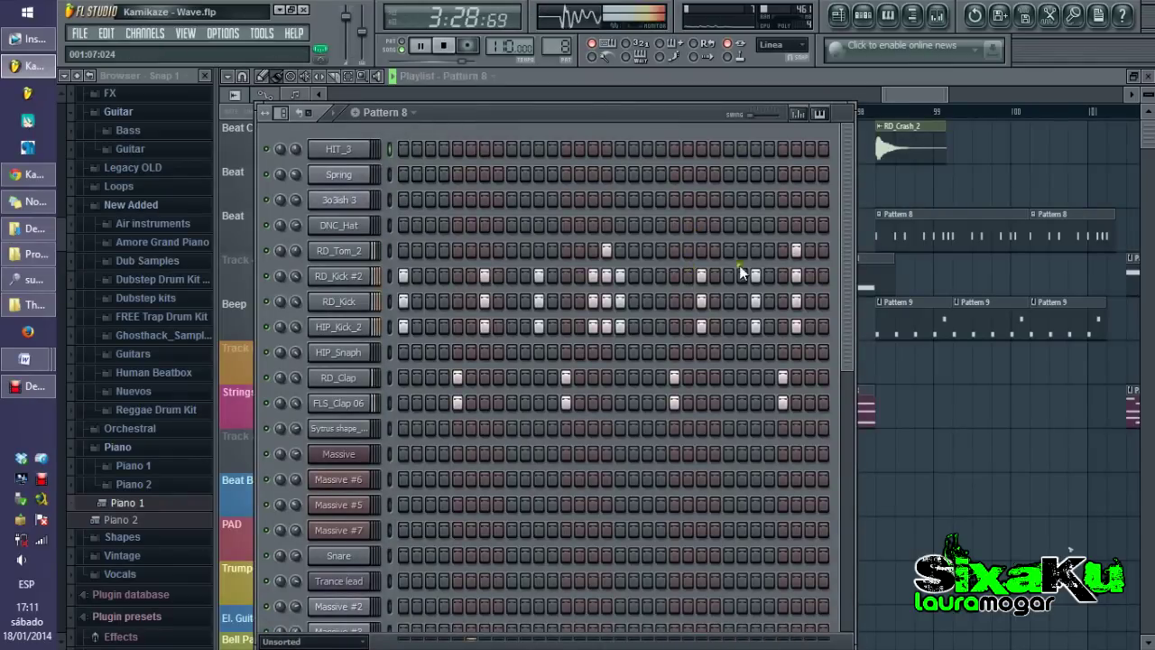
{"action": "left_click_drag", "start_coordinate": [902, 94], "coordinate": [943, 97]}
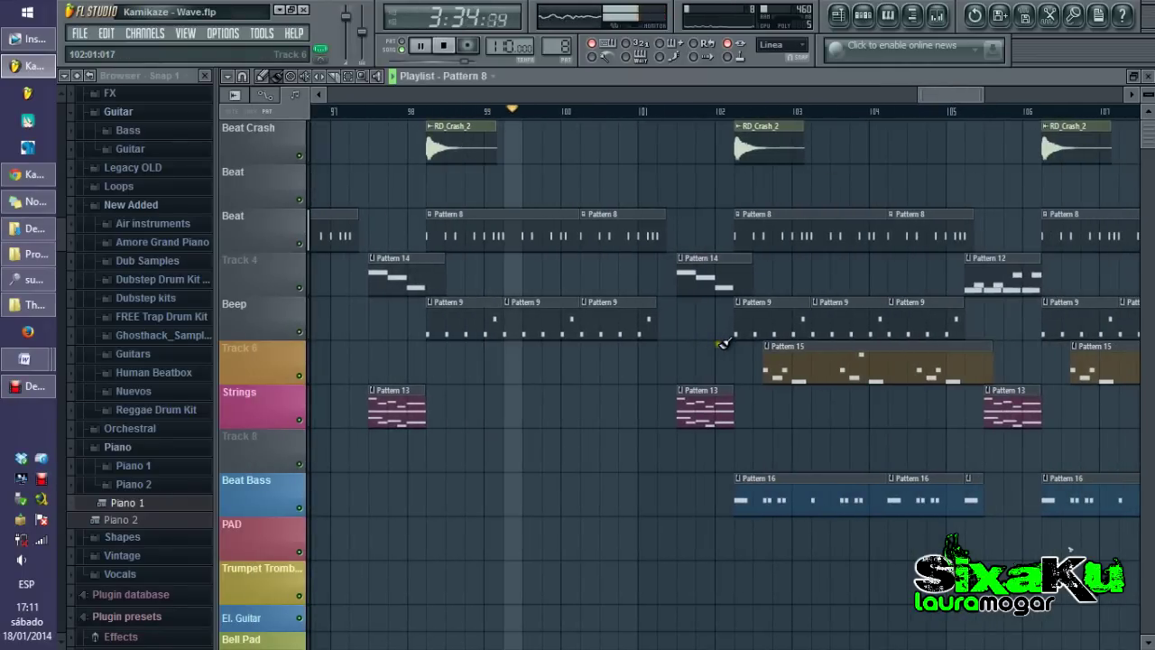
Examine the closing playlist clips from bar 100 to bar 113 during playback, and review the arrangement from its start
{"action": "left_click_drag", "start_coordinate": [947, 94], "coordinate": [965, 90]}
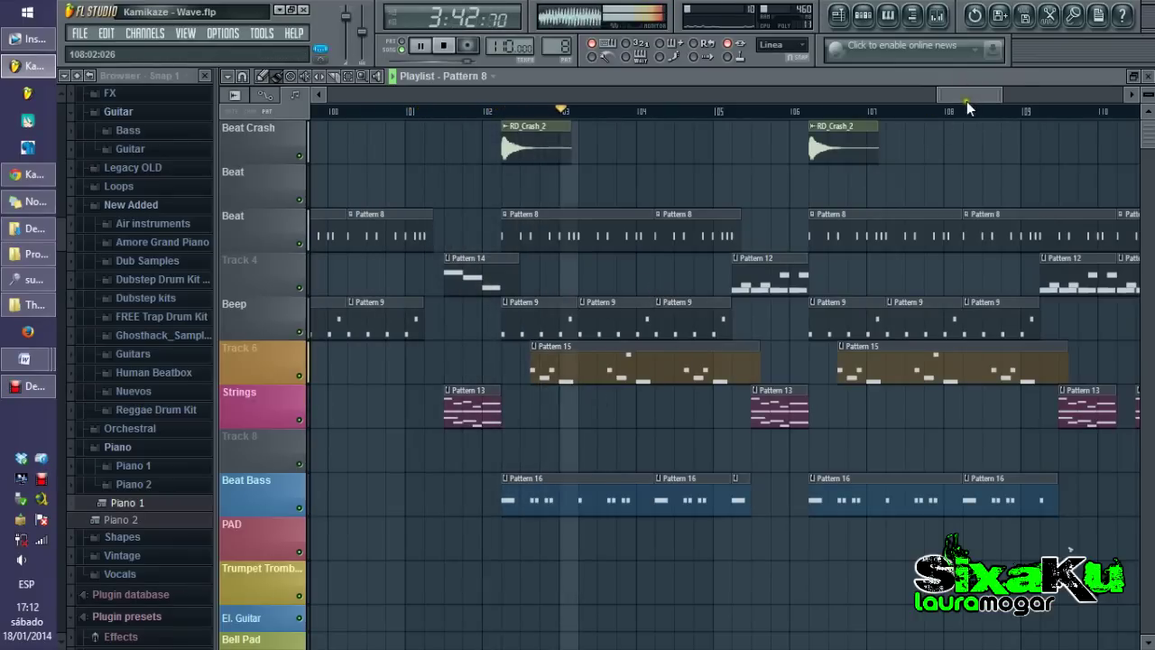
{"action": "left_click_drag", "start_coordinate": [966, 96], "coordinate": [985, 92]}
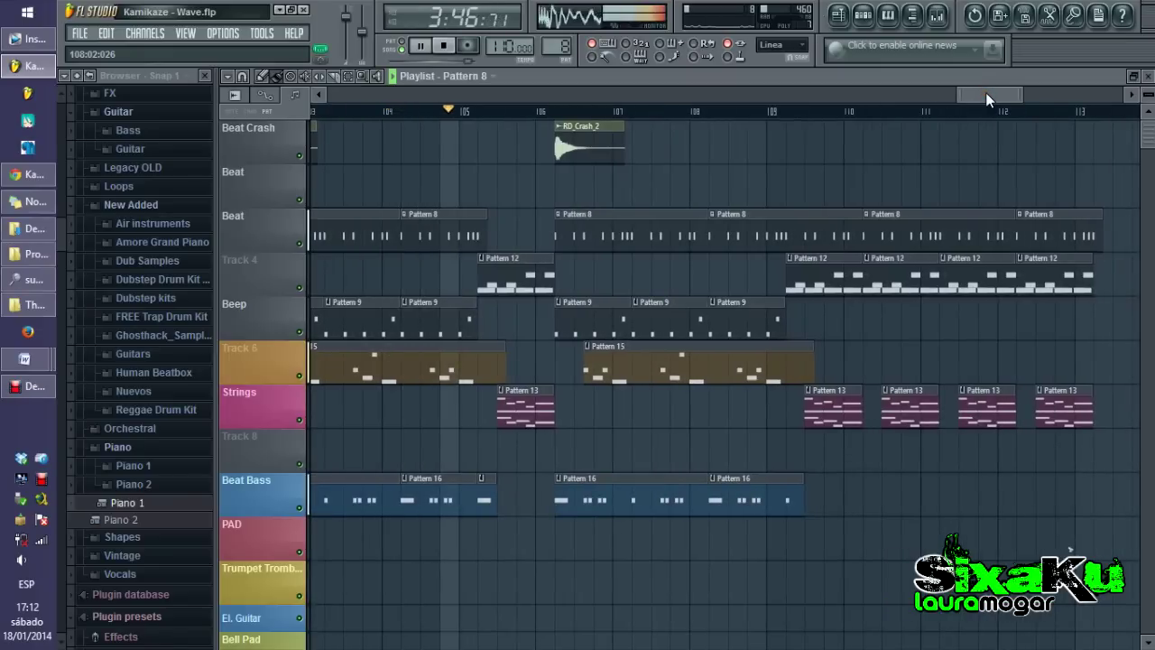
{"action": "left_click", "coordinate": [985, 92]}
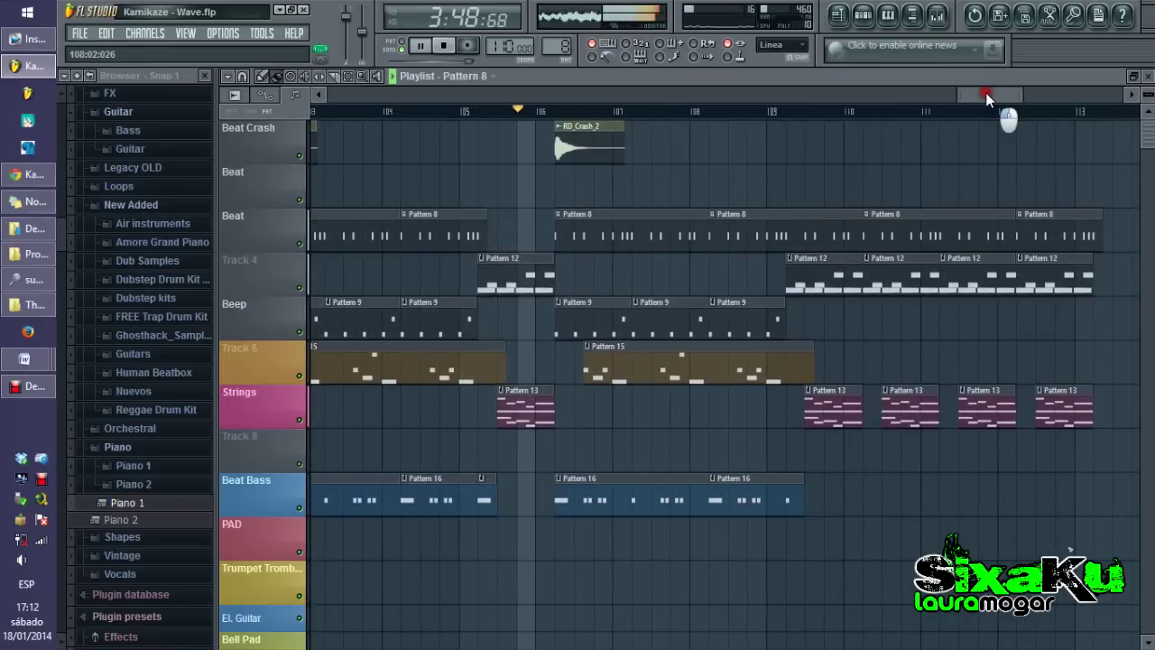
{"action": "left_click_drag", "start_coordinate": [985, 92], "coordinate": [993, 92]}
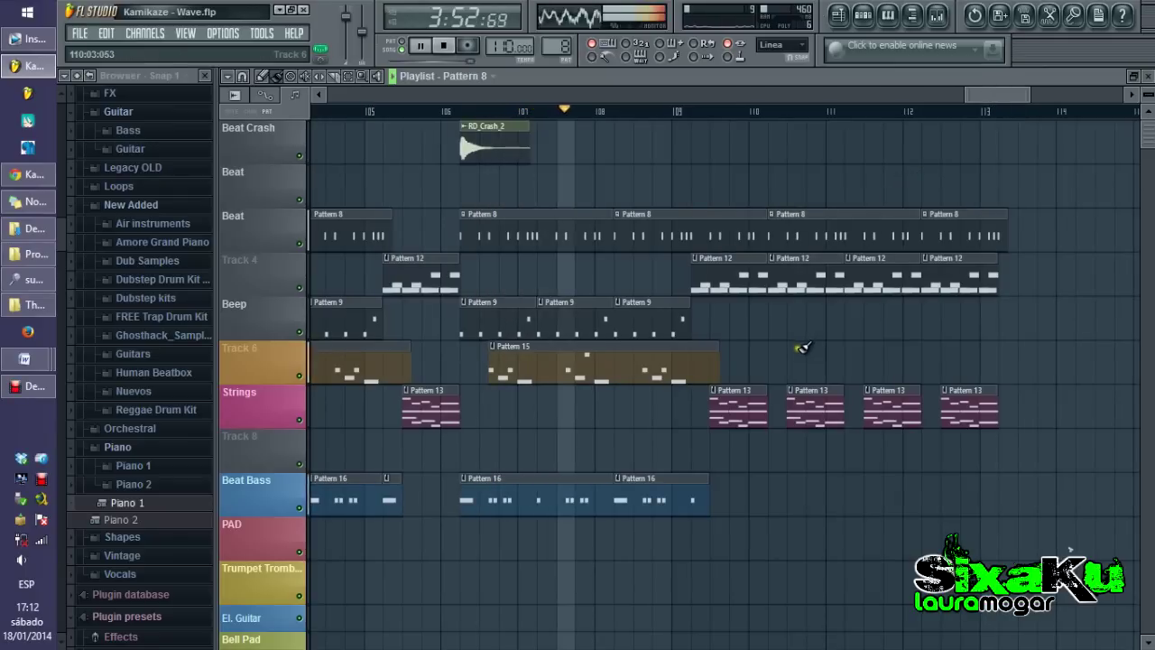
{"action": "scroll", "coordinate": [824, 337], "scroll_direction": "up", "scroll_amount": 1}
{"action": "scroll", "coordinate": [962, 330], "scroll_direction": "up", "scroll_amount": 1}
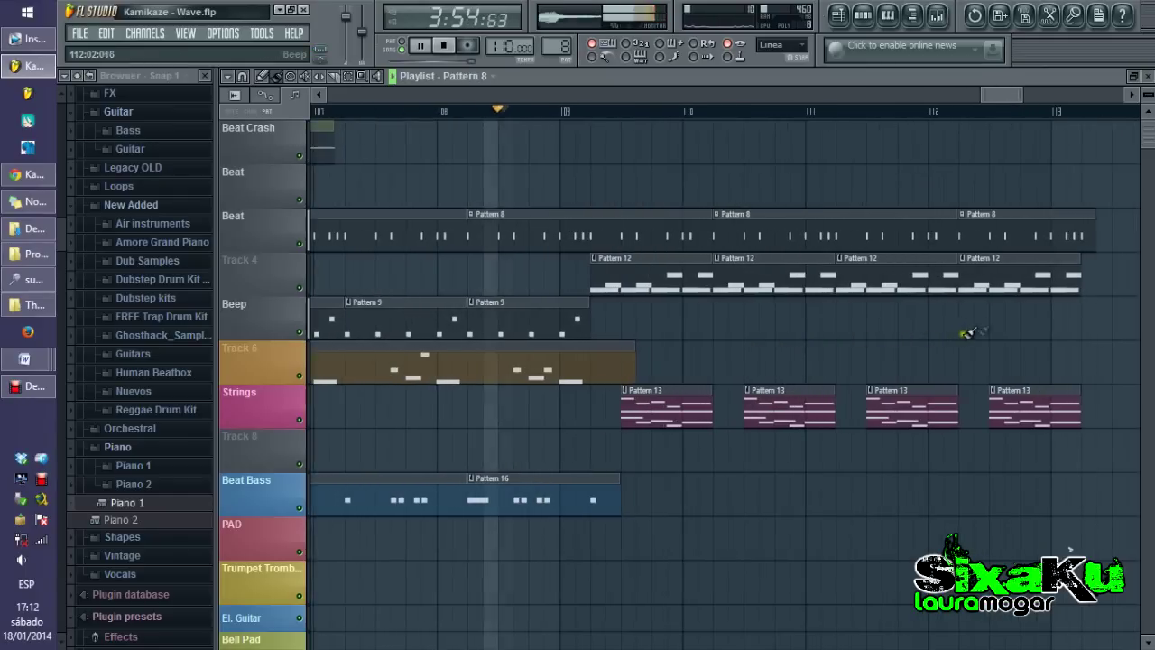
{"action": "left_click_drag", "start_coordinate": [995, 99], "coordinate": [1003, 98]}
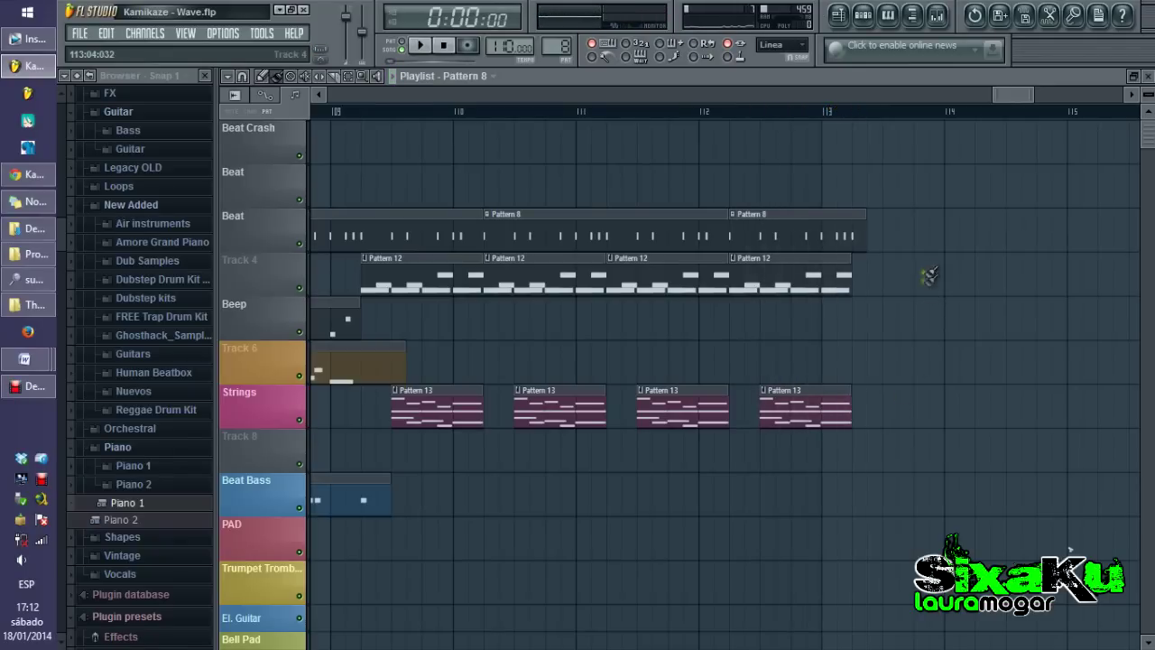
{"action": "left_click_drag", "start_coordinate": [993, 99], "coordinate": [799, 101]}
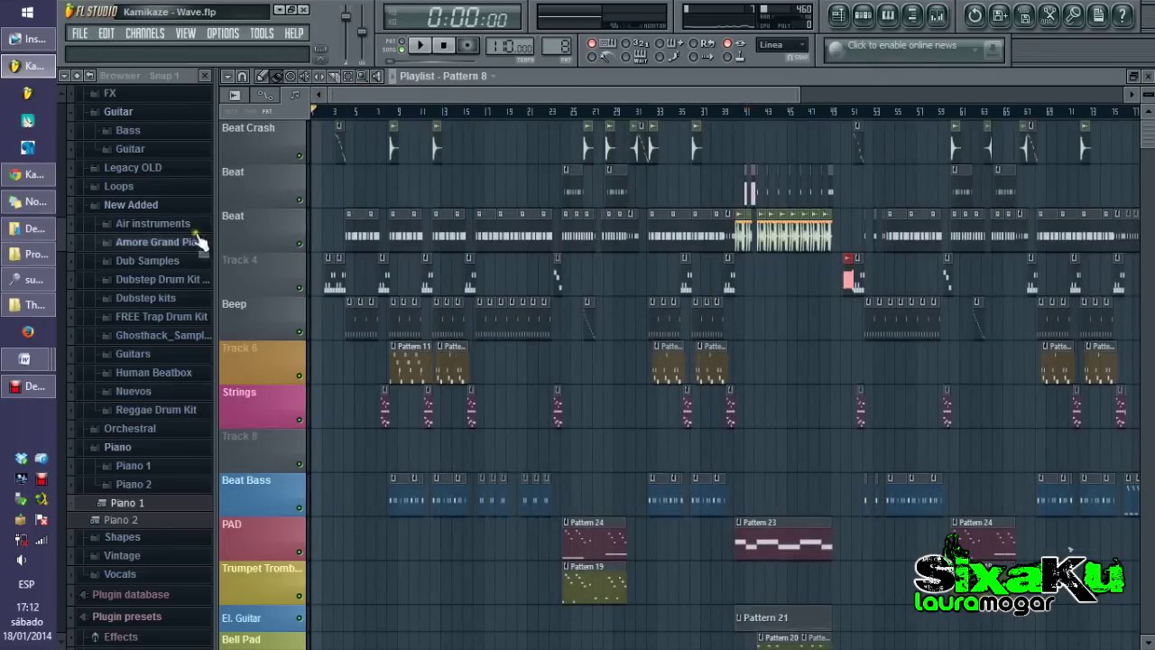
Play the descending Snare notes of the Pattern 1 clip near bar 3 on the Beat Crash track and return to the playlist
{"action": "scroll", "coordinate": [496, 192], "scroll_direction": "up", "scroll_amount": 5}
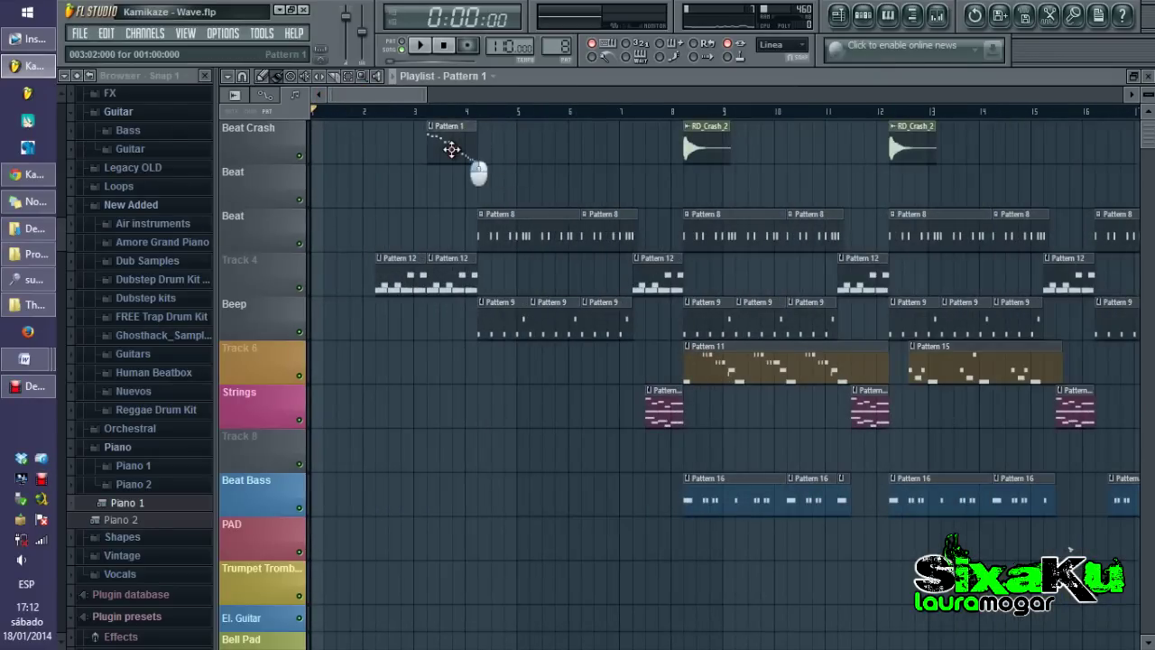
{"action": "double_click", "coordinate": [451, 149]}
{"action": "left_click", "coordinate": [401, 45]}
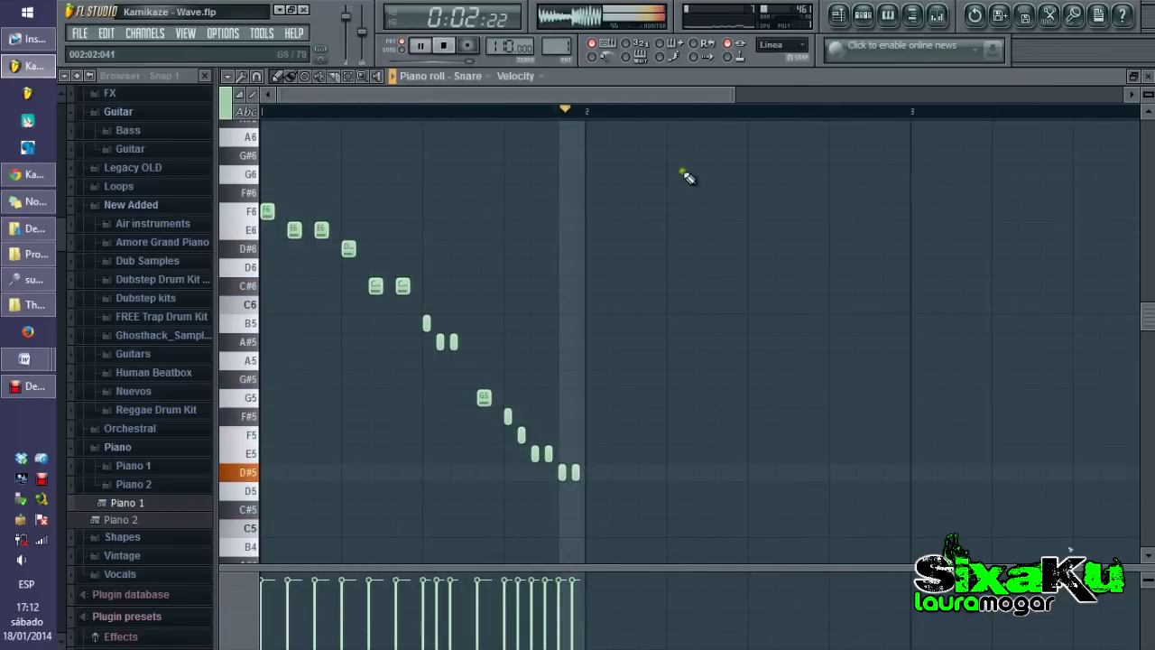
{"action": "key", "text": "space"}
{"action": "left_click", "coordinate": [838, 20]}
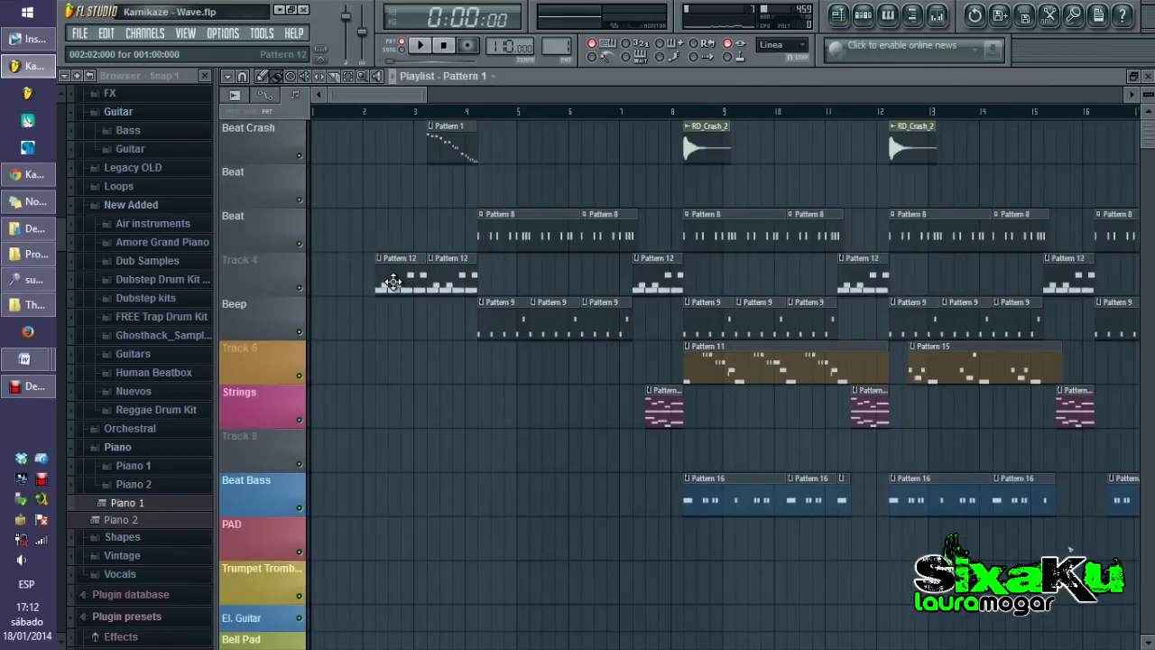
Audition the Massive #3 and SHP_Detuned Saw channels of the Pattern 12 clip near bar 2 on Track 4 and return to the playlist
{"action": "double_click", "coordinate": [393, 283]}
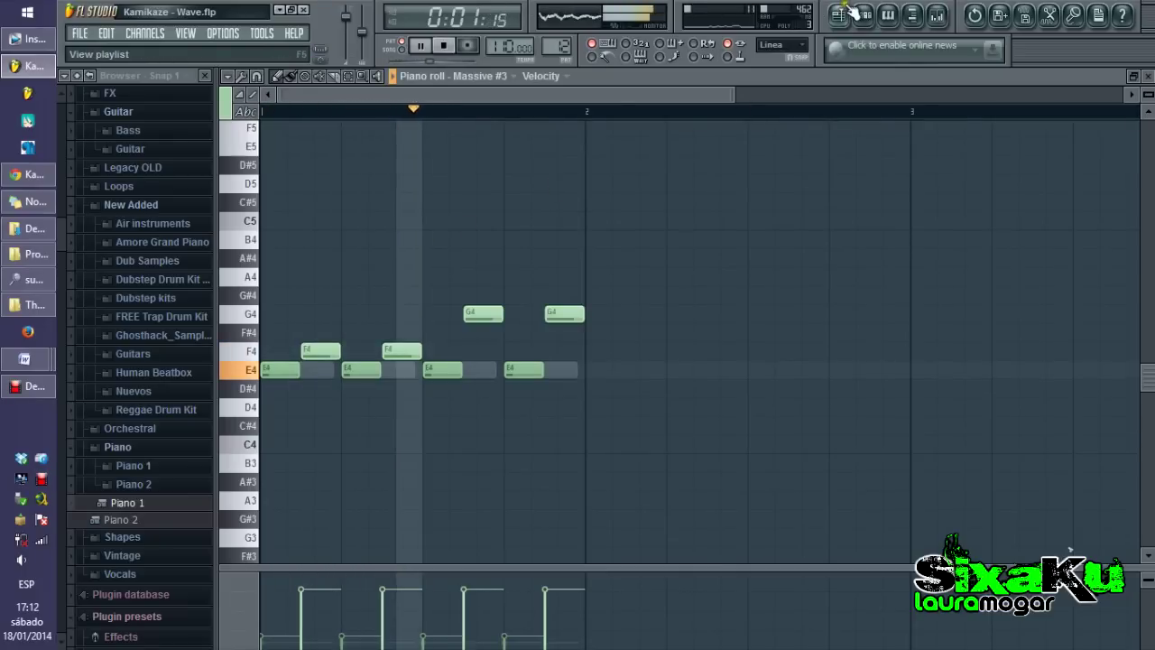
{"action": "key", "text": "F6"}
{"action": "scroll", "coordinate": [559, 394], "scroll_direction": "down", "scroll_amount": 5}
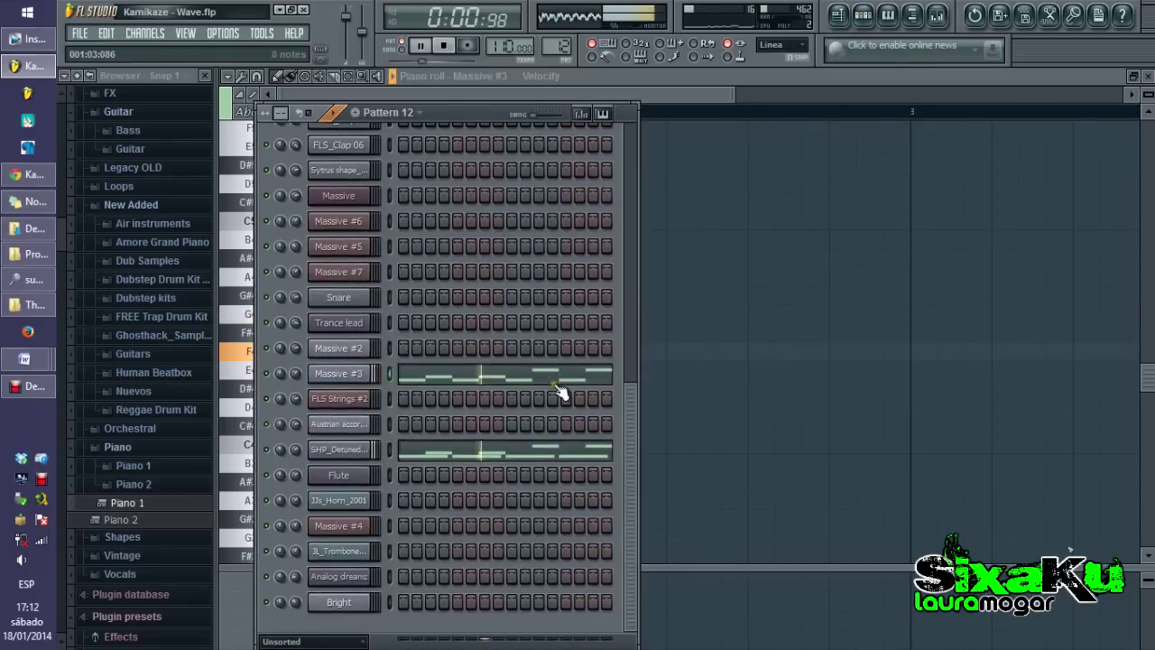
{"action": "right_click", "coordinate": [267, 450]}
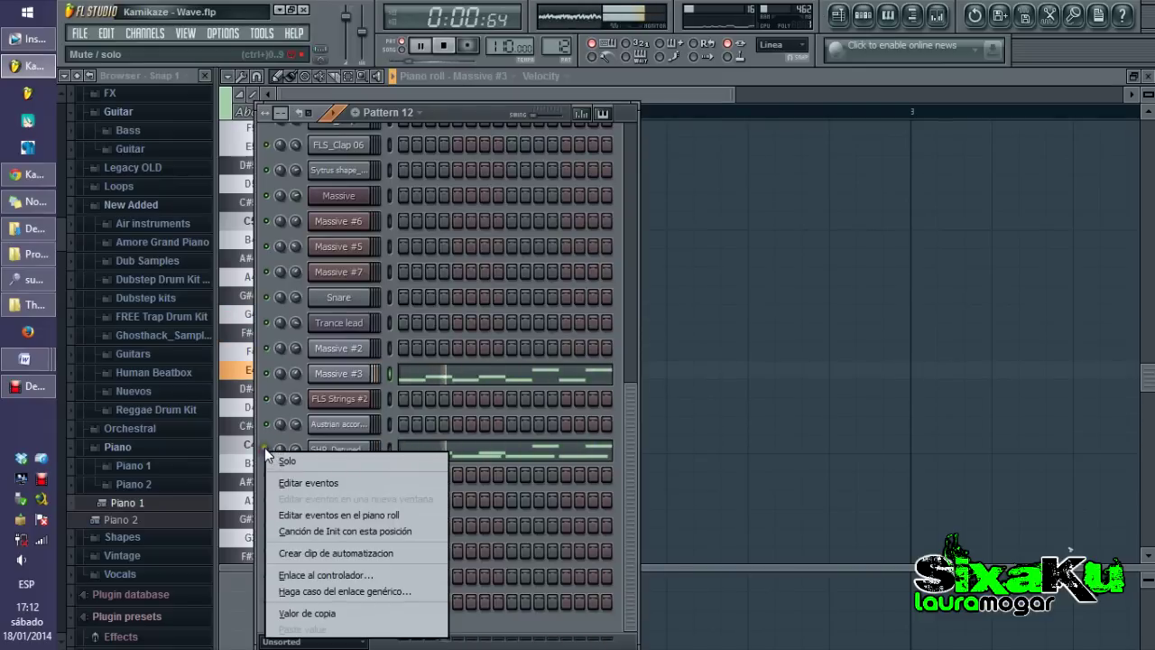
{"action": "key", "text": "Escape"}
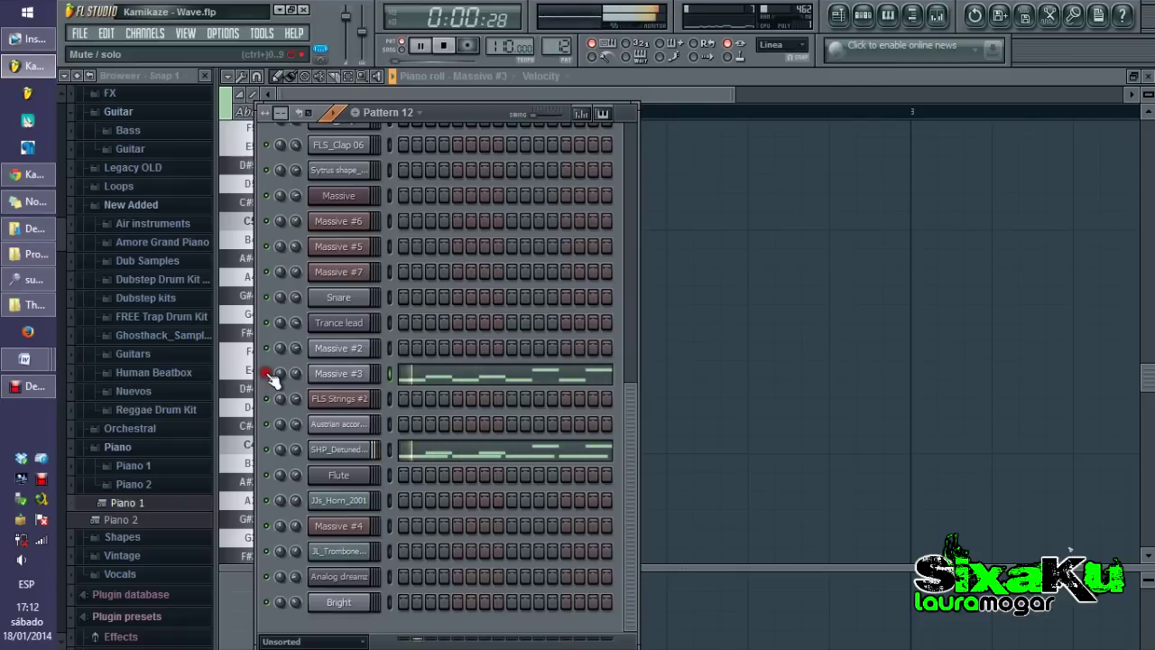
{"action": "left_click", "coordinate": [838, 16]}
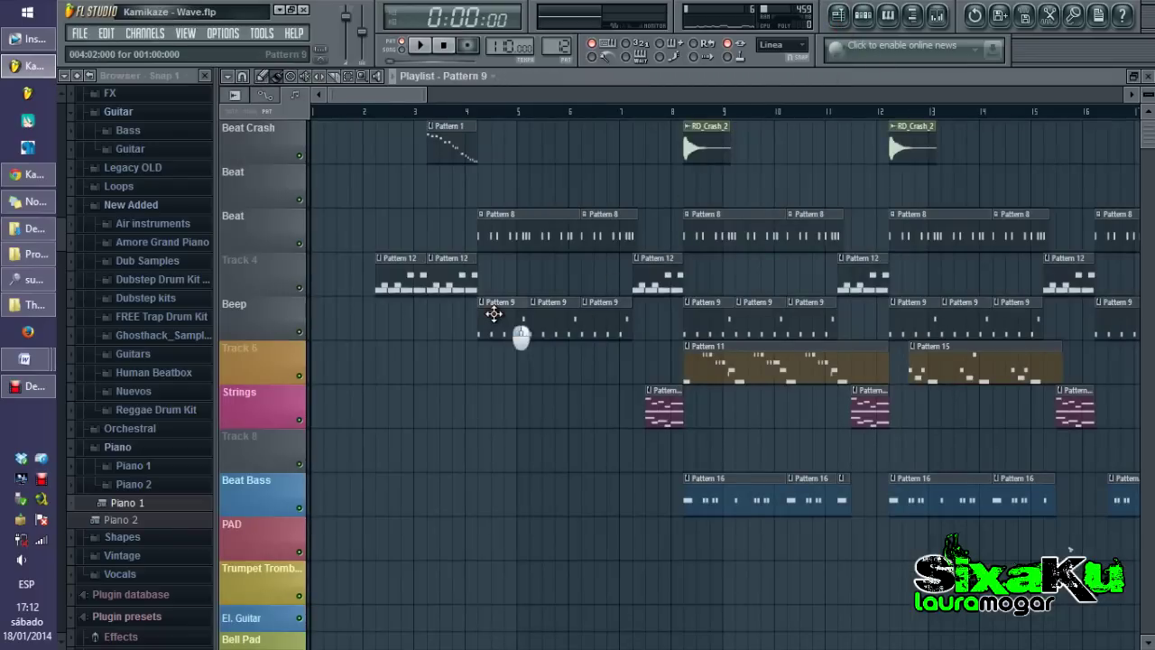
Play the Massive #7 notes of the first Pattern 9 clip on the Beep track and return to the playlist
{"action": "double_click", "coordinate": [493, 313]}
{"action": "key", "text": "space"}
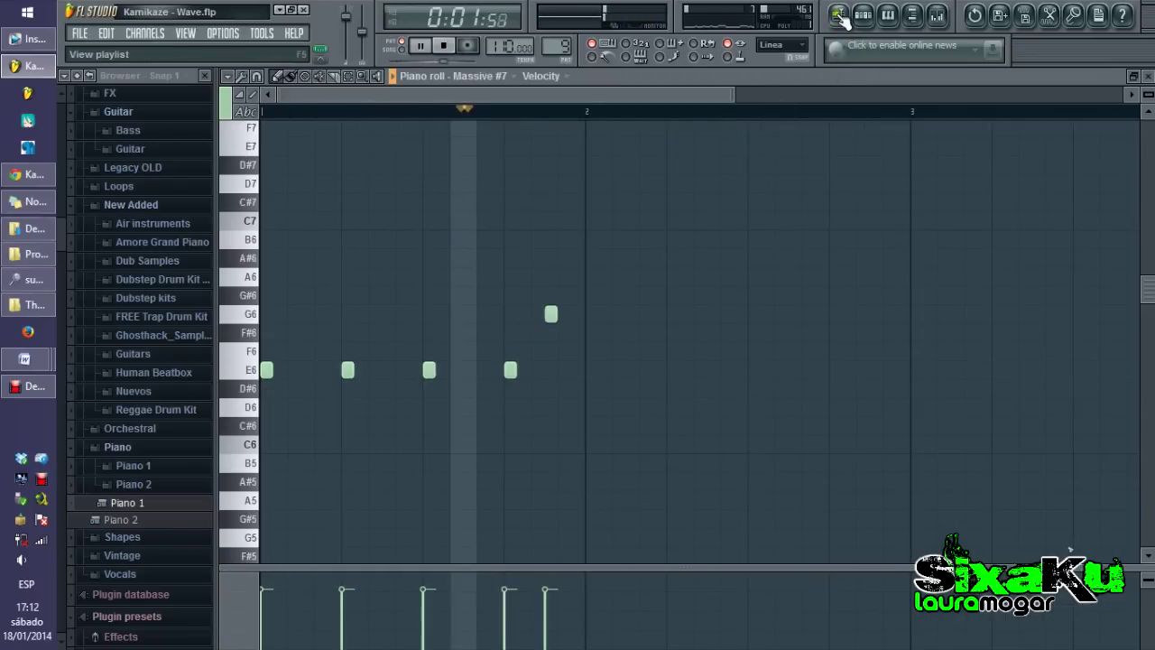
{"action": "key", "text": "space"}
{"action": "left_click", "coordinate": [839, 16]}
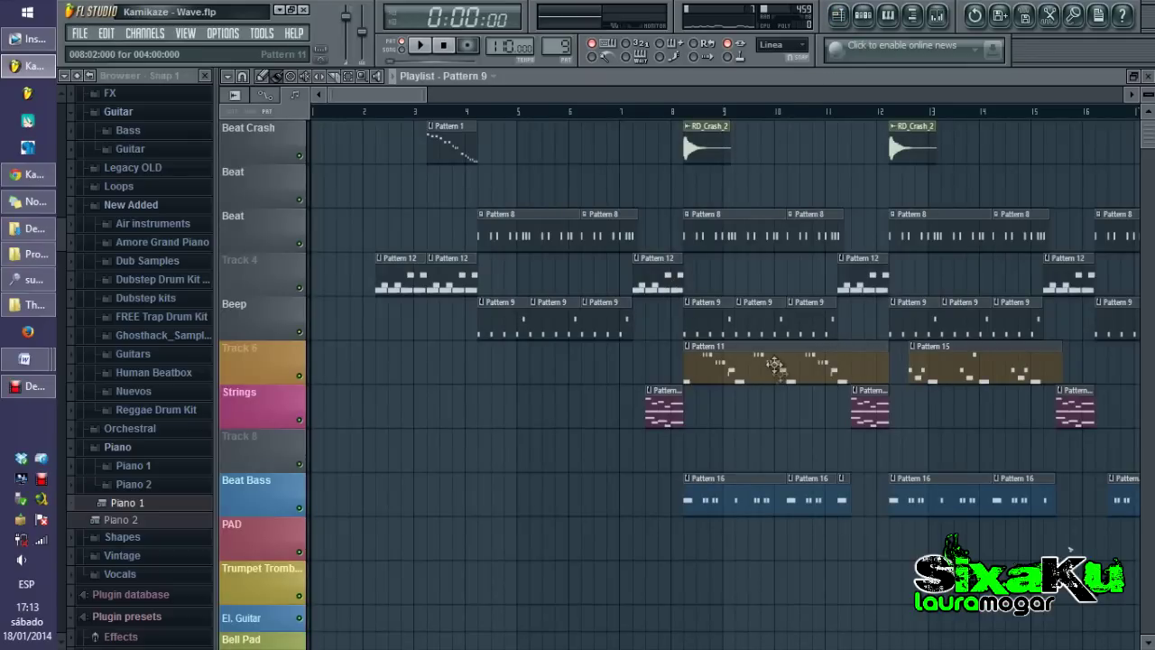
Play and examine the full Massive #2 melody of the Pattern 11 clip on Track 6, and return to the playlist
{"action": "double_click", "coordinate": [773, 363]}
{"action": "key", "text": "space"}
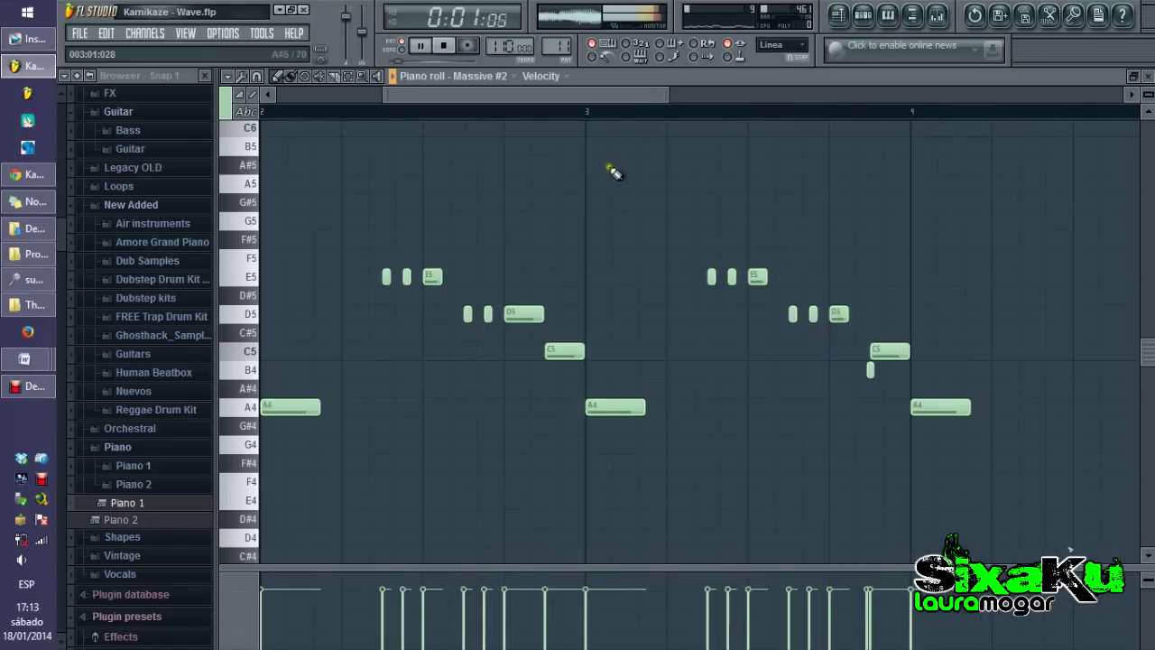
{"action": "scroll", "coordinate": [603, 178], "scroll_direction": "down", "scroll_amount": 2}
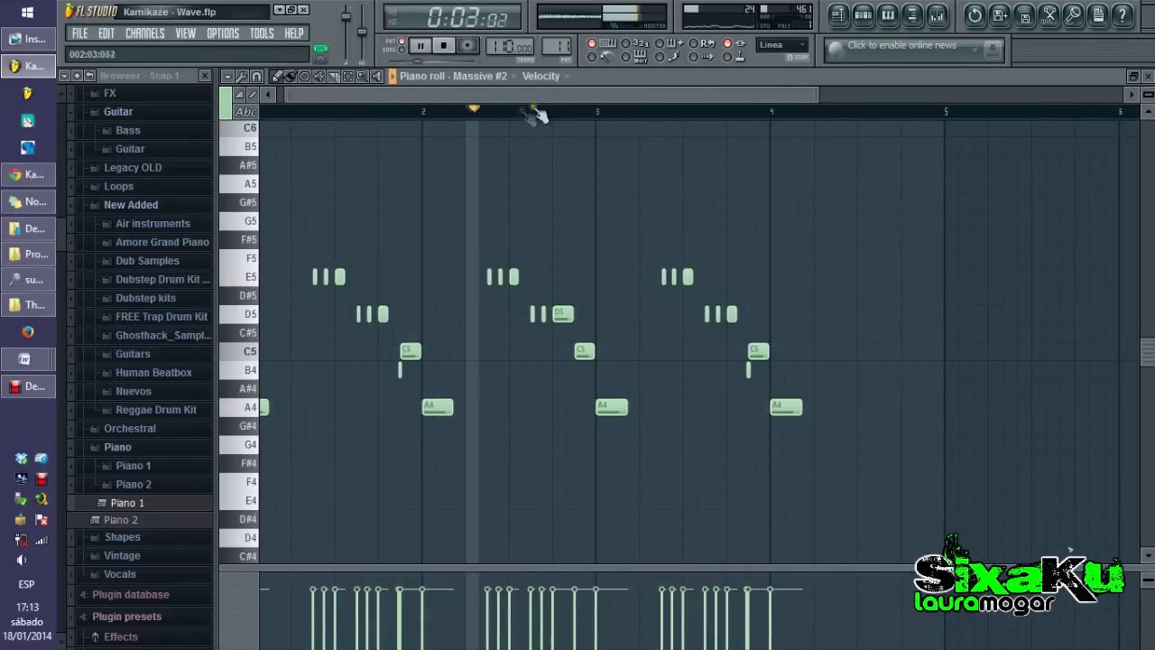
{"action": "scroll", "coordinate": [570, 121], "scroll_direction": "up", "scroll_amount": 1}
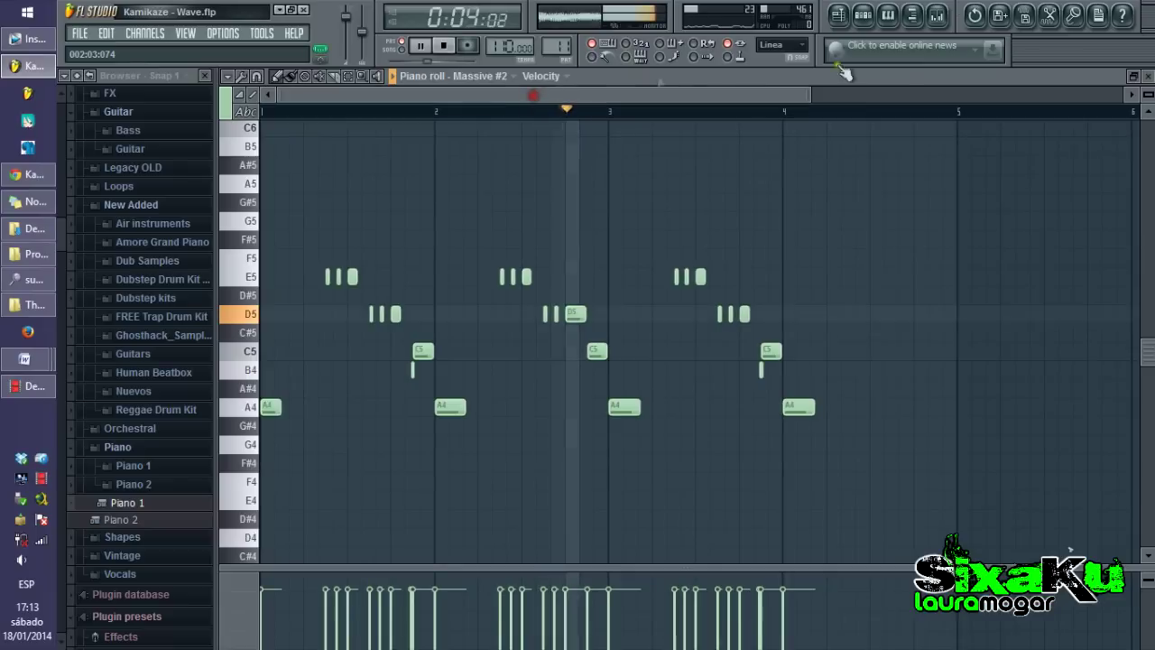
{"action": "key", "text": "space"}
{"action": "left_click", "coordinate": [841, 16]}
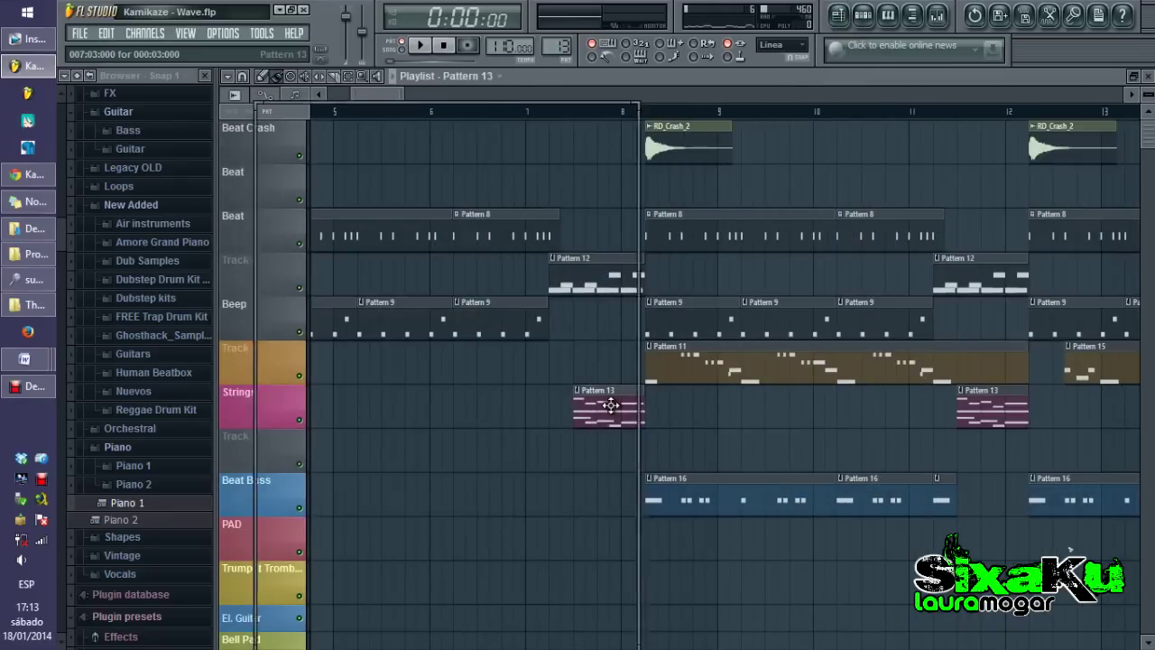
Audition the FLS Strings #2 and Flute channels of the Pattern 13 clip near bar 8 on the Strings track and return to the playlist
{"action": "key", "text": "F7"}
{"action": "key", "text": "space"}
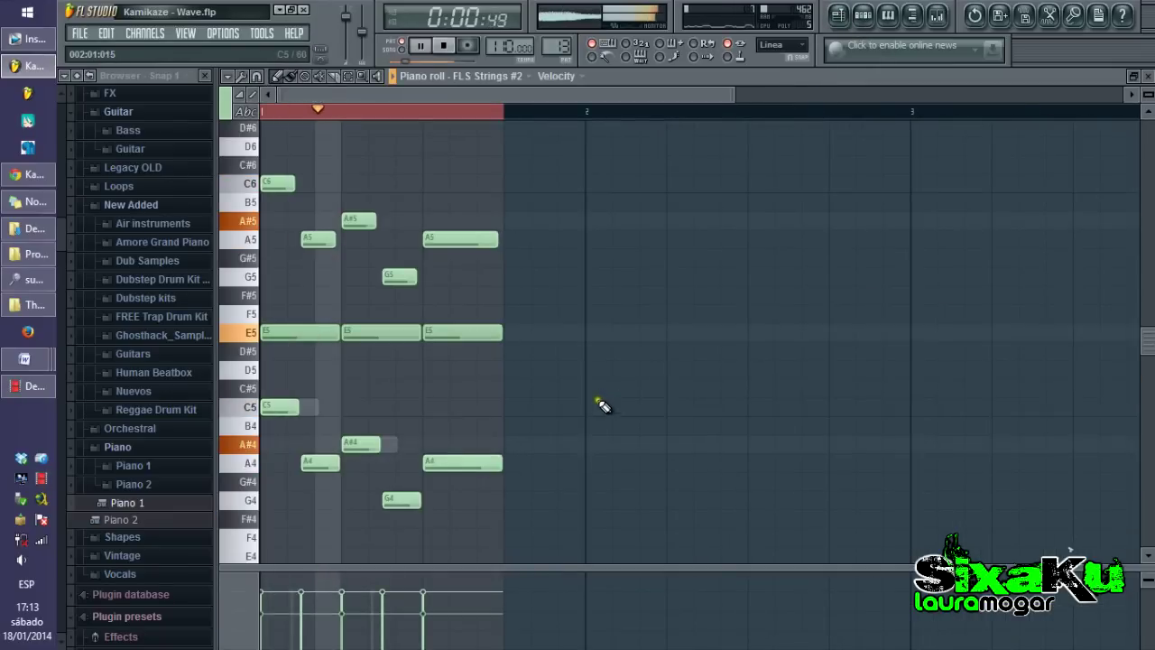
{"action": "left_click", "coordinate": [864, 18]}
{"action": "key", "text": "space"}
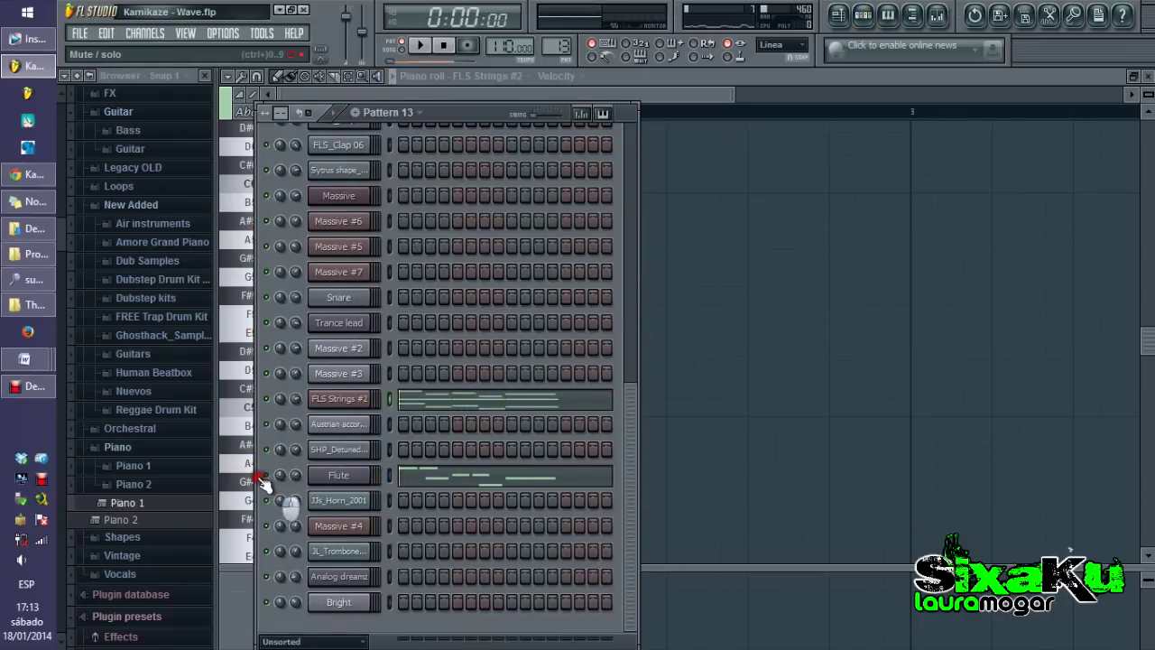
{"action": "key", "text": "space"}
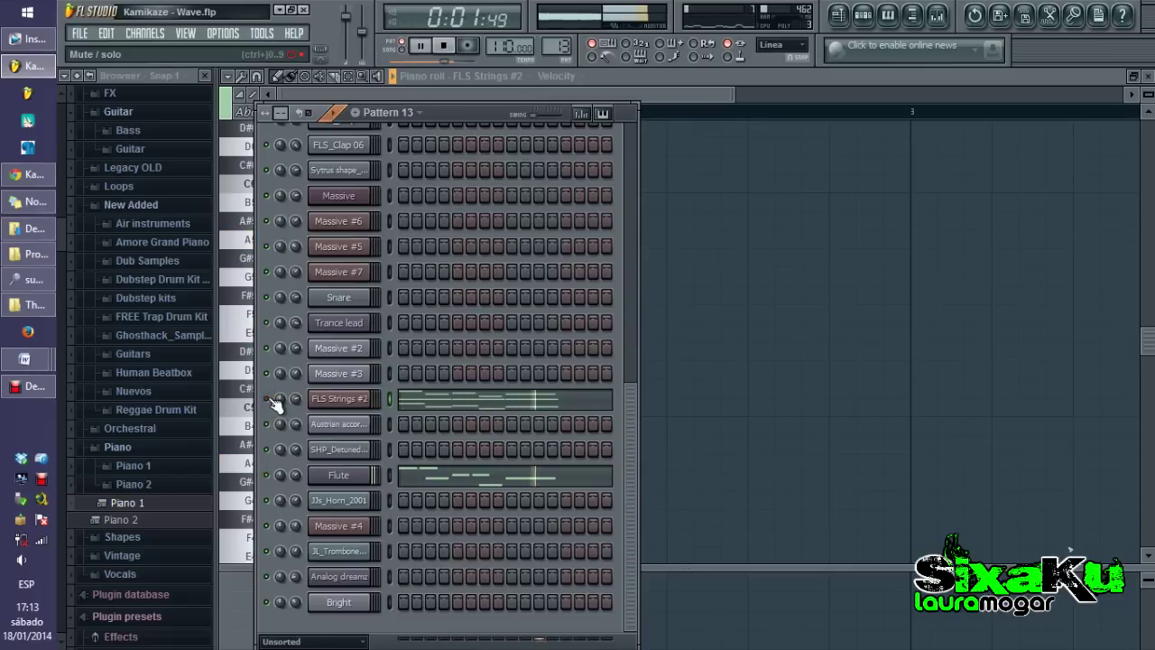
{"action": "left_click", "coordinate": [1148, 75]}
{"action": "left_click", "coordinate": [831, 74]}
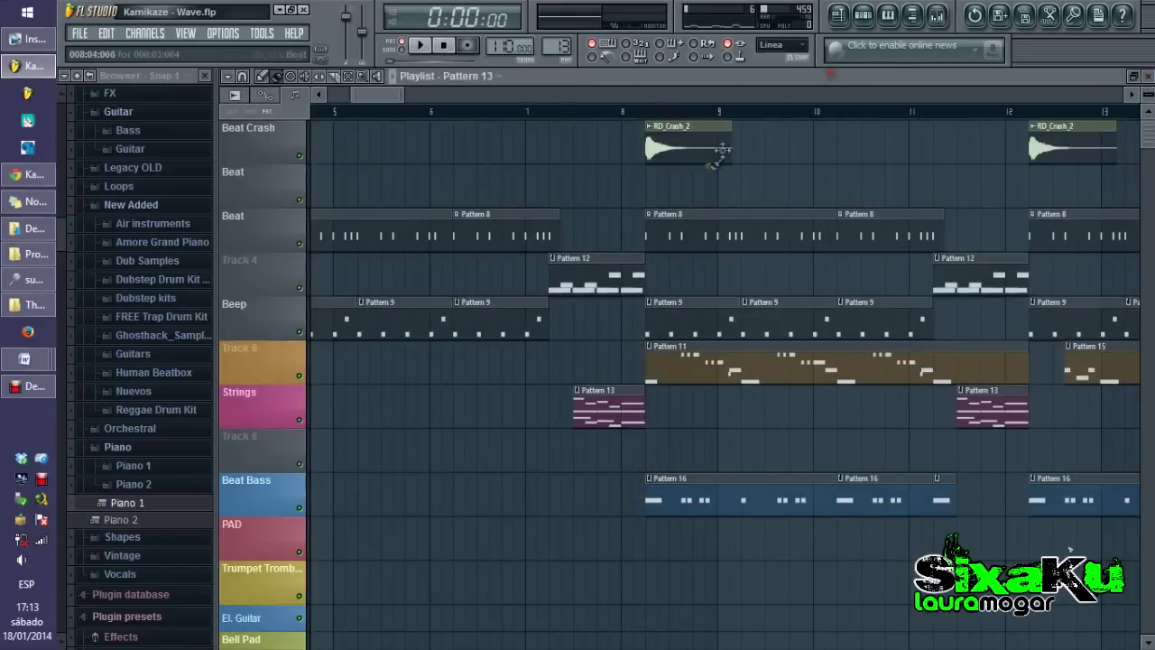
Play the kick, tom and clap steps of the Pattern 8 clip near bar 6 on the Beat track and return to the playlist
{"action": "double_click", "coordinate": [482, 236]}
{"action": "key", "text": "space"}
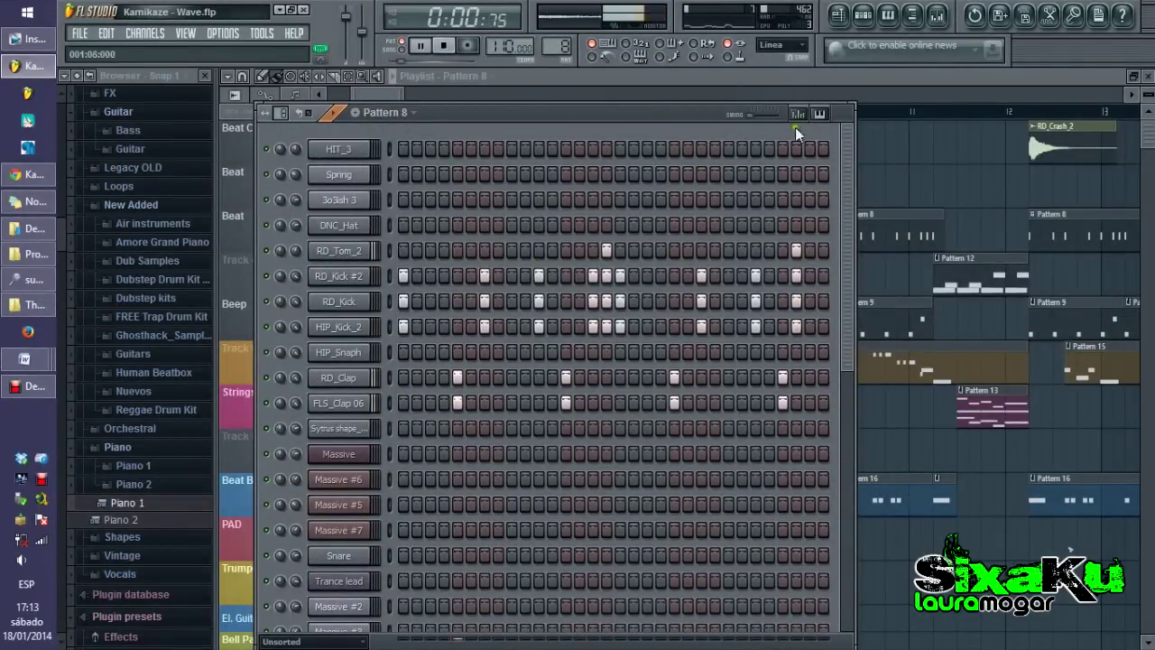
{"action": "left_click", "coordinate": [820, 78]}
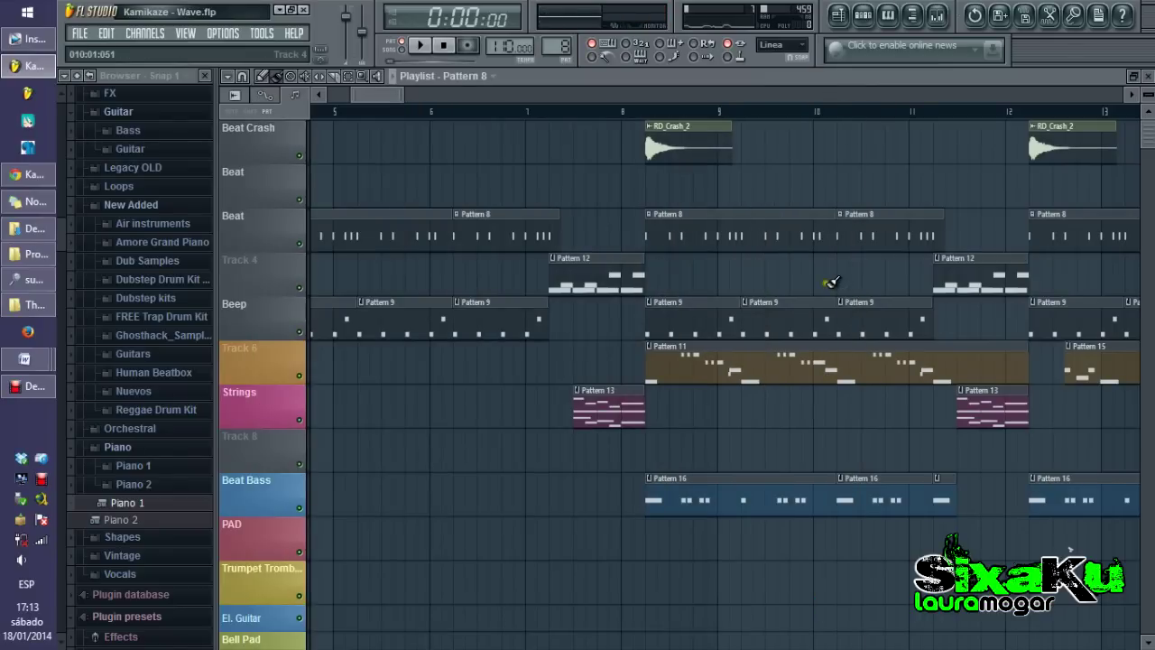
Play the SHP_Detuned Saw notes of the Pattern 16 clip near bar 8 on the Beat Bass track and close the piano roll
{"action": "double_click", "coordinate": [705, 494]}
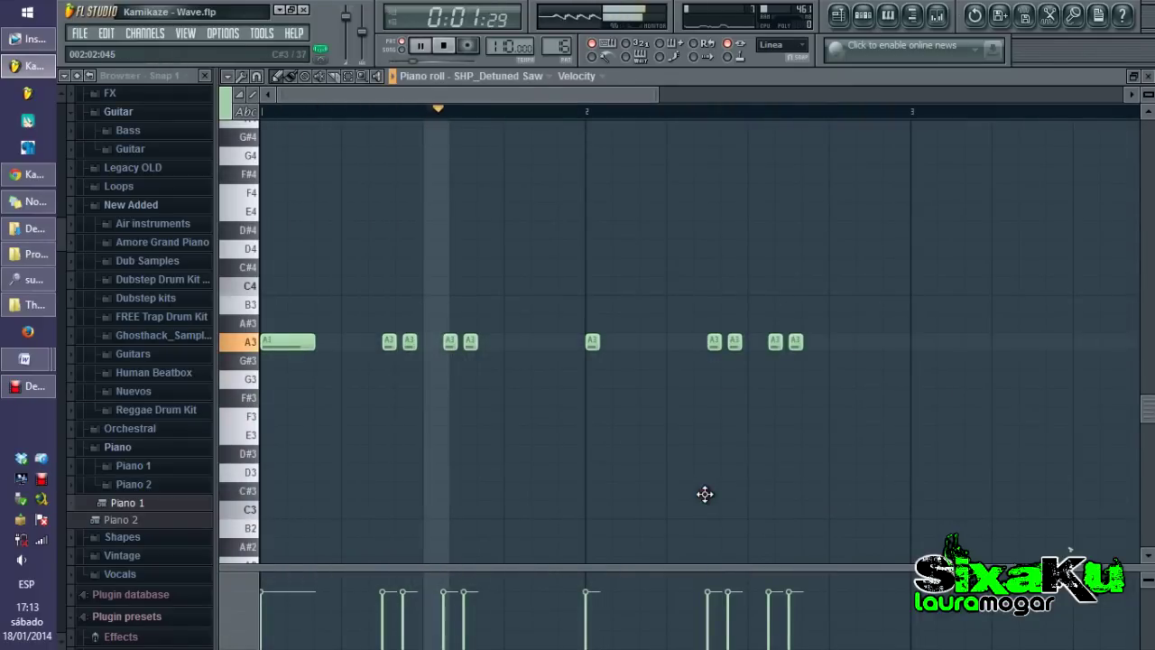
{"action": "left_click", "coordinate": [1147, 76]}
{"action": "key", "text": "F6"}
Examine the notes and channels of the Pattern 12 clip near bar 12 on Track 4 and return to the playlist
{"action": "left_click_drag", "start_coordinate": [354, 97], "coordinate": [409, 100]}
{"action": "double_click", "coordinate": [434, 273]}
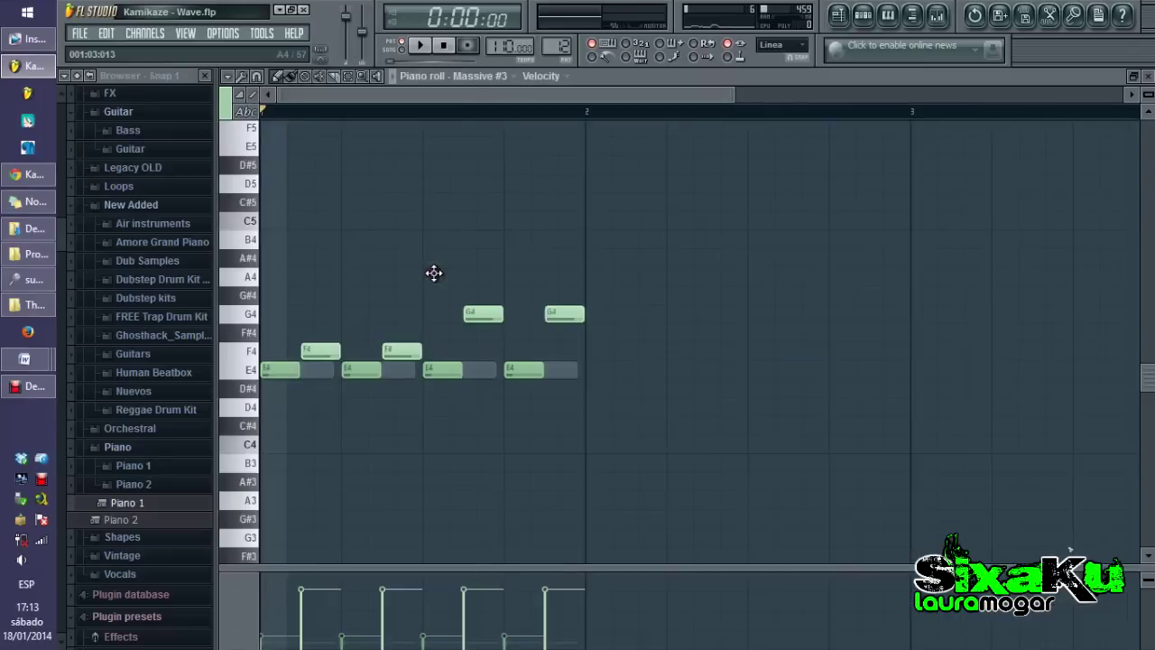
{"action": "key", "text": "space"}
{"action": "left_click", "coordinate": [1147, 76]}
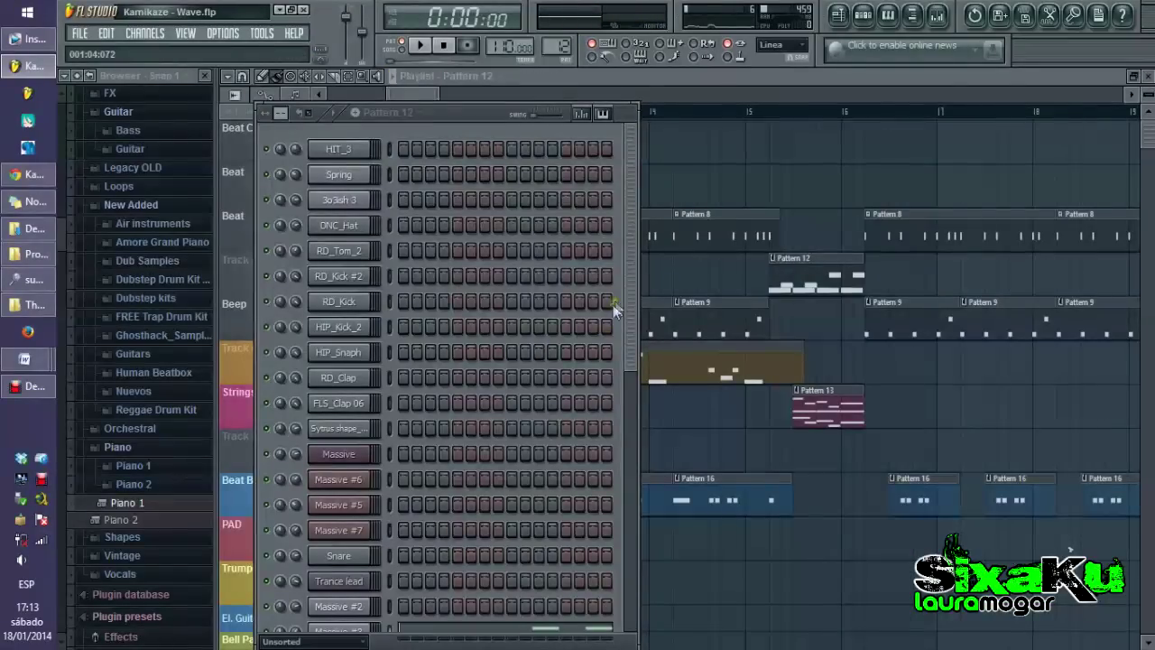
{"action": "left_click_drag", "start_coordinate": [630, 286], "coordinate": [664, 485]}
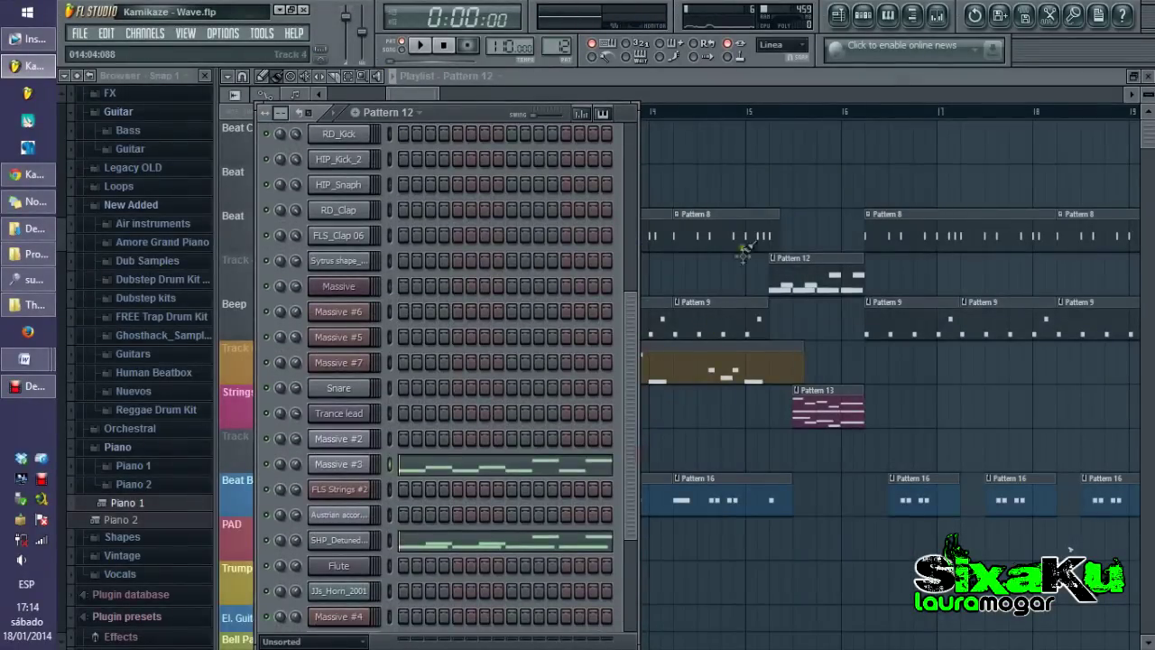
{"action": "left_click", "coordinate": [790, 168]}
Examine the three Massive #3 notes of the Pattern 14 clip near bar 24 on Track 4 and return to the playlist
{"action": "left_click_drag", "start_coordinate": [417, 97], "coordinate": [491, 117]}
{"action": "double_click", "coordinate": [430, 275]}
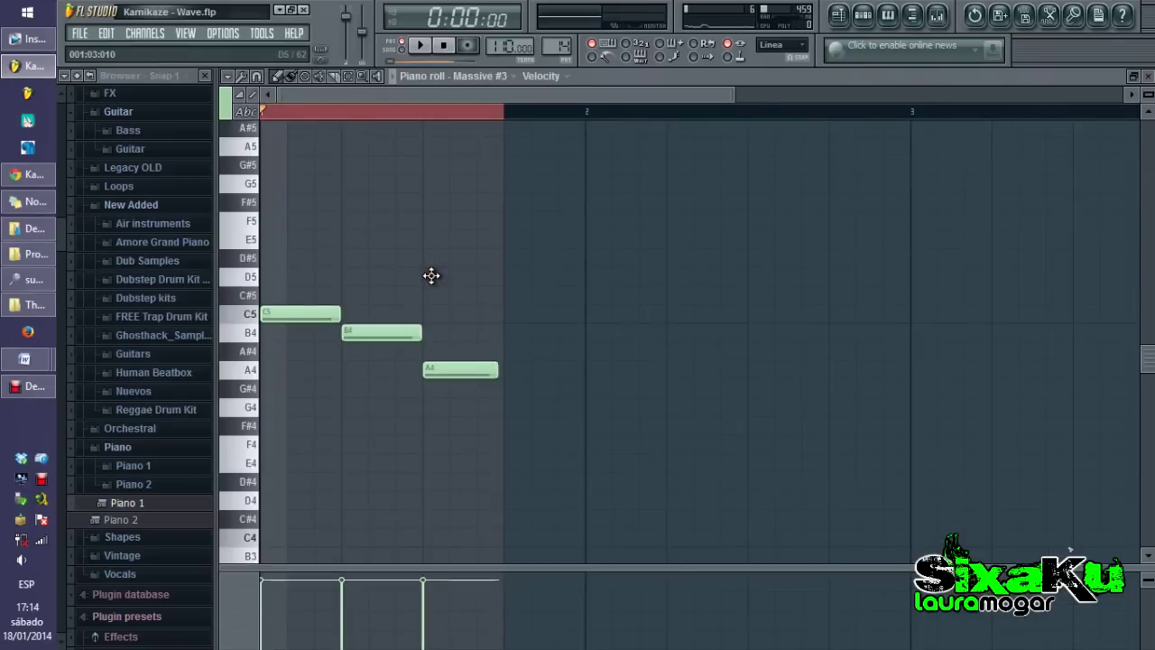
{"action": "key", "text": "space"}
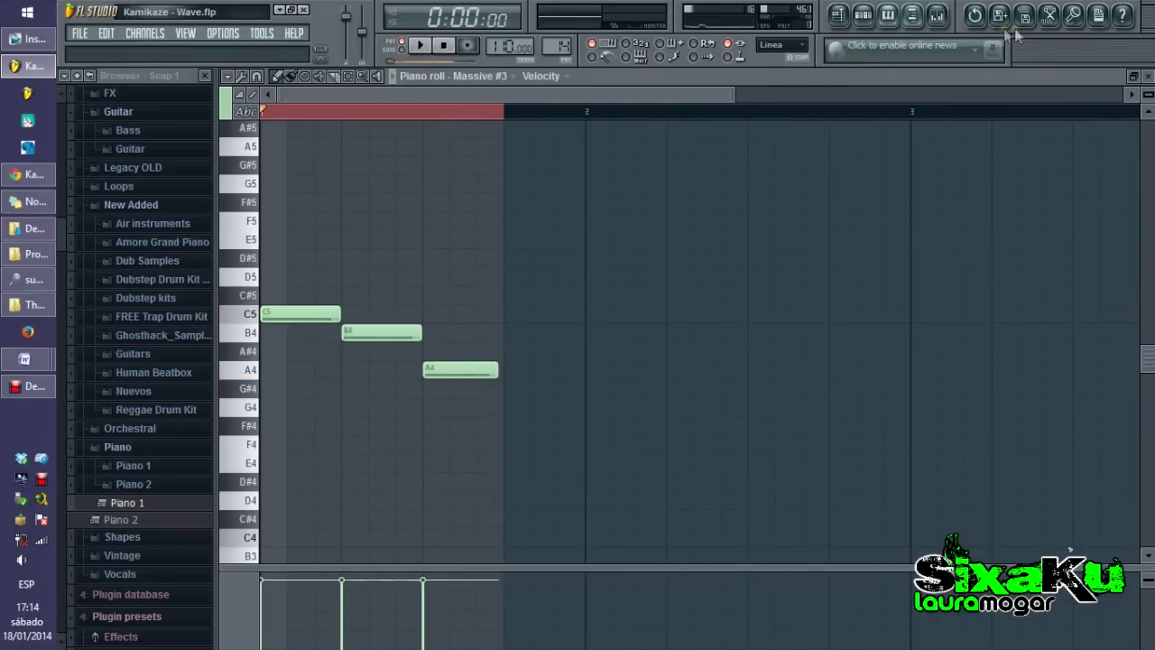
{"action": "left_click", "coordinate": [1148, 75]}
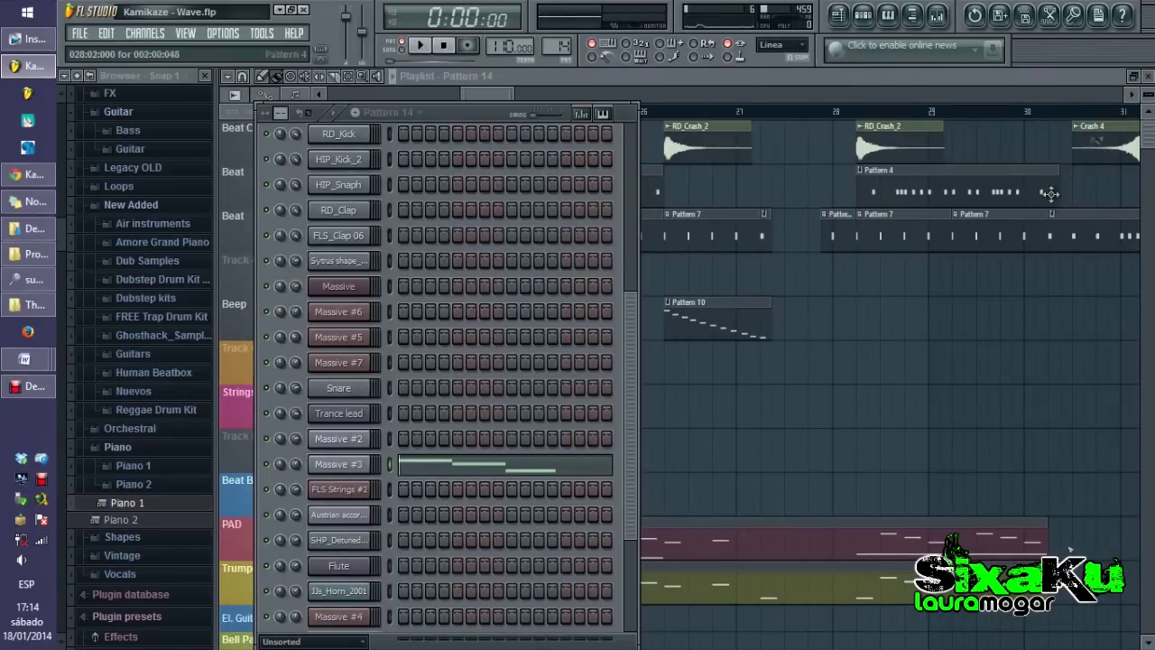
{"action": "key", "text": "F6"}
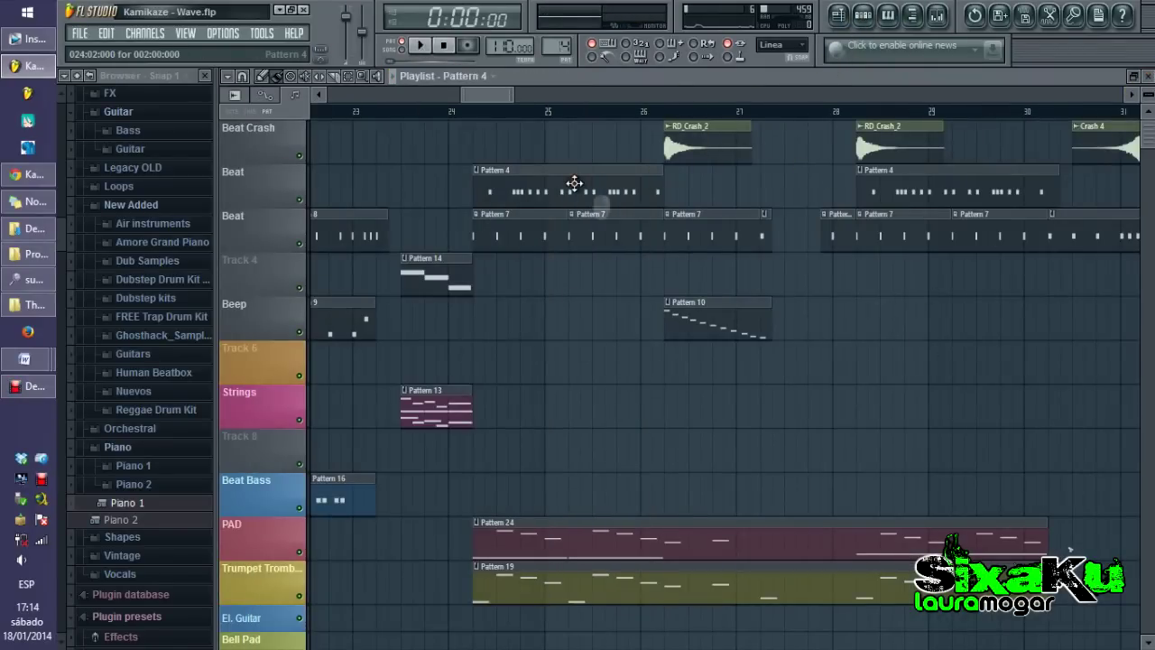
Play the DNC_Hat notes of the Pattern 4 clip near bar 25 on the Beat track and return to the playlist
{"action": "double_click", "coordinate": [573, 183]}
{"action": "left_click_drag", "start_coordinate": [579, 90], "coordinate": [364, 88]}
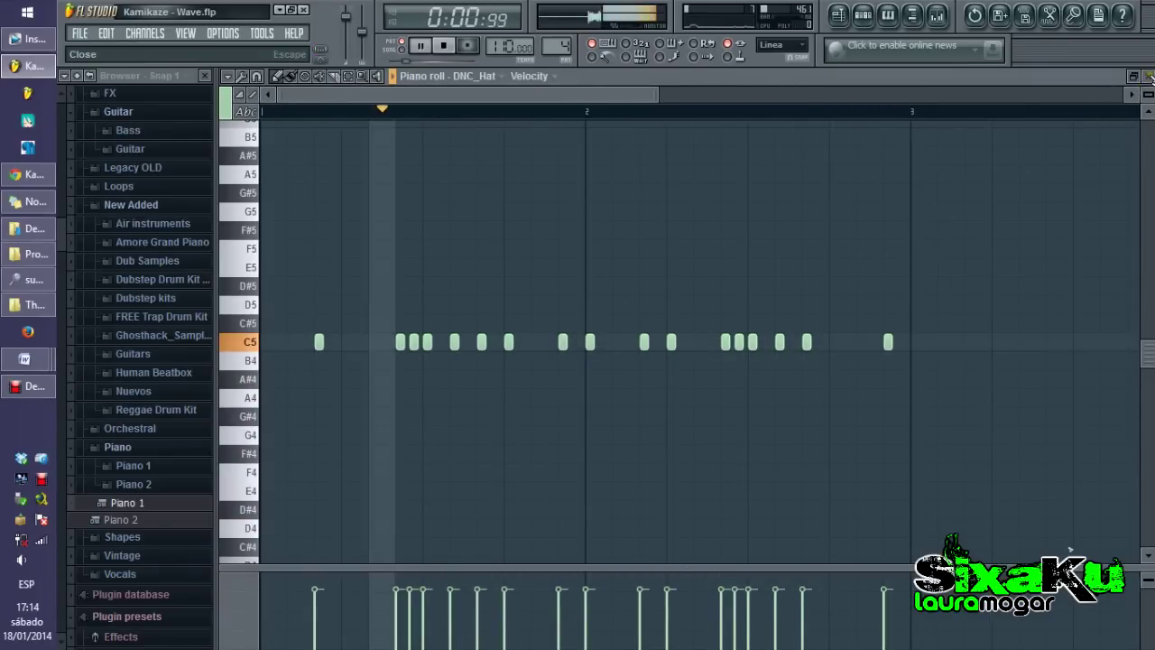
{"action": "key", "text": "space"}
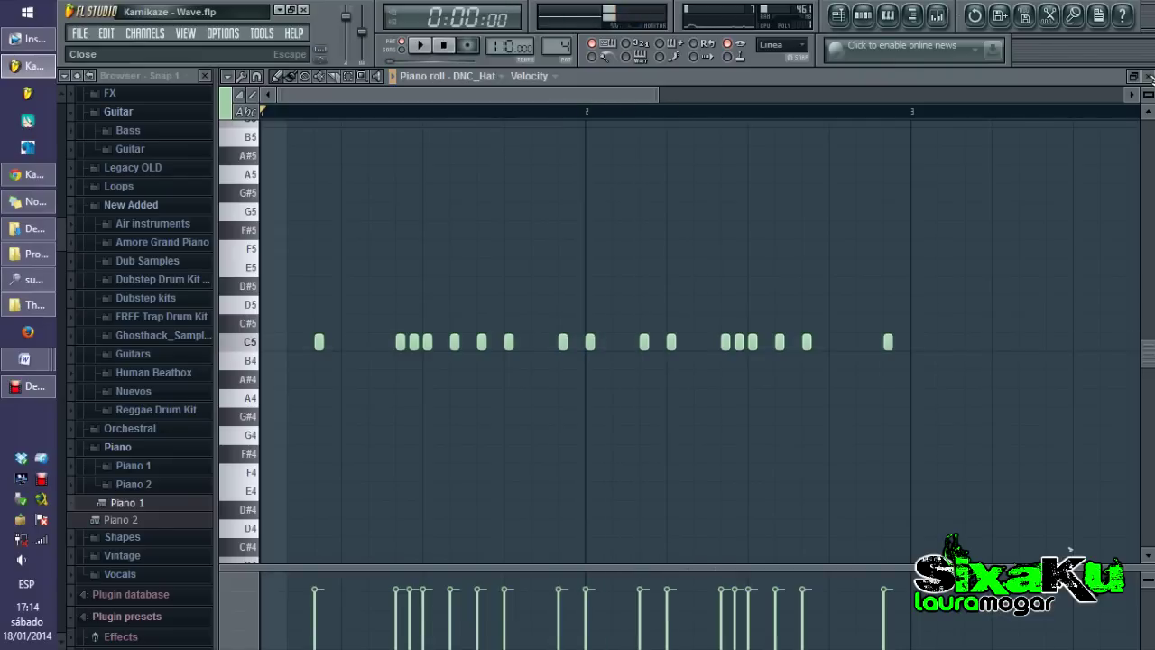
{"action": "left_click", "coordinate": [1149, 77]}
Play and examine the full Bright melody of the Pattern 24 clip from bar 24 on the PAD track, and return to the playlist
{"action": "left_click_drag", "start_coordinate": [483, 91], "coordinate": [490, 95]}
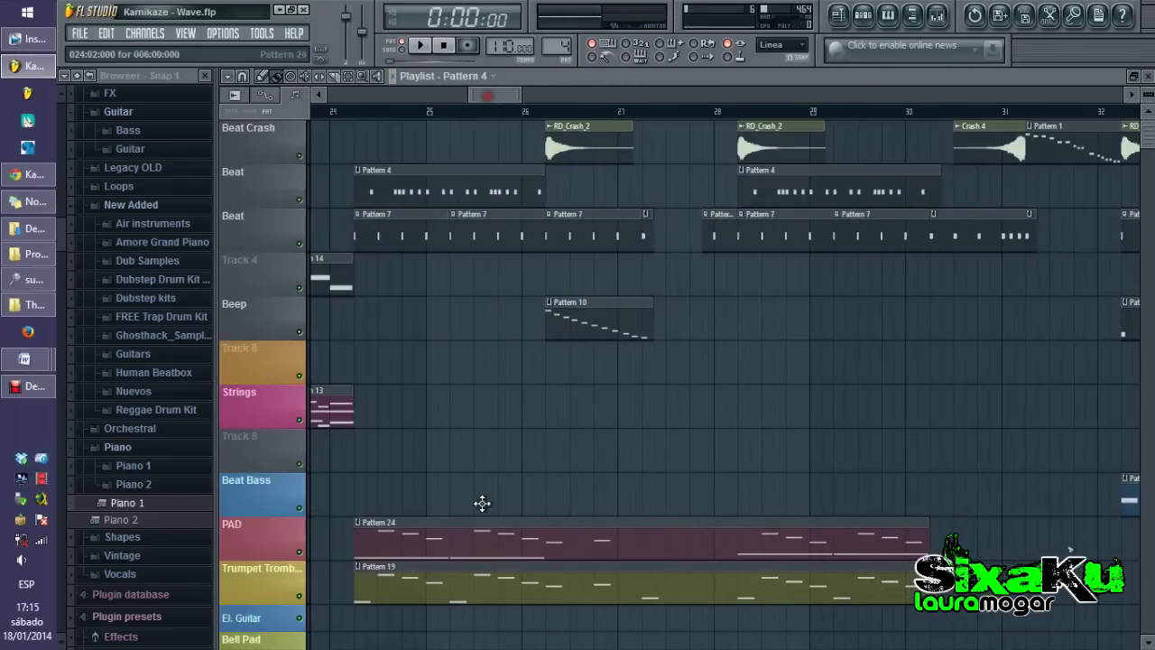
{"action": "double_click", "coordinate": [513, 536]}
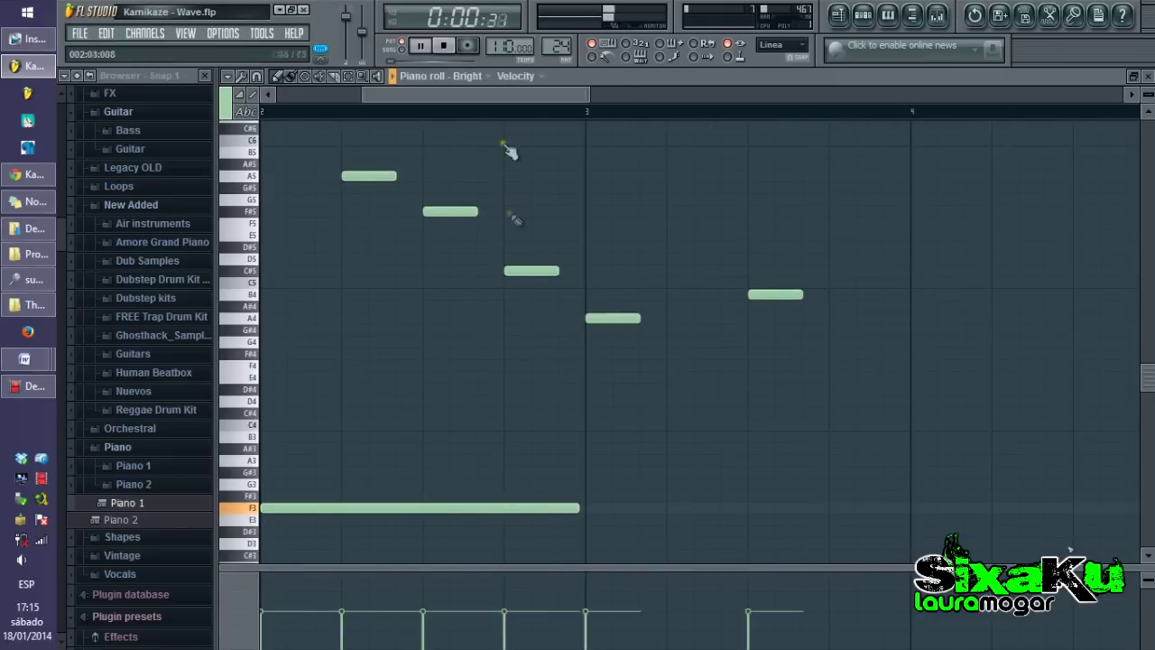
{"action": "scroll", "coordinate": [387, 258], "scroll_direction": "down", "scroll_amount": 3}
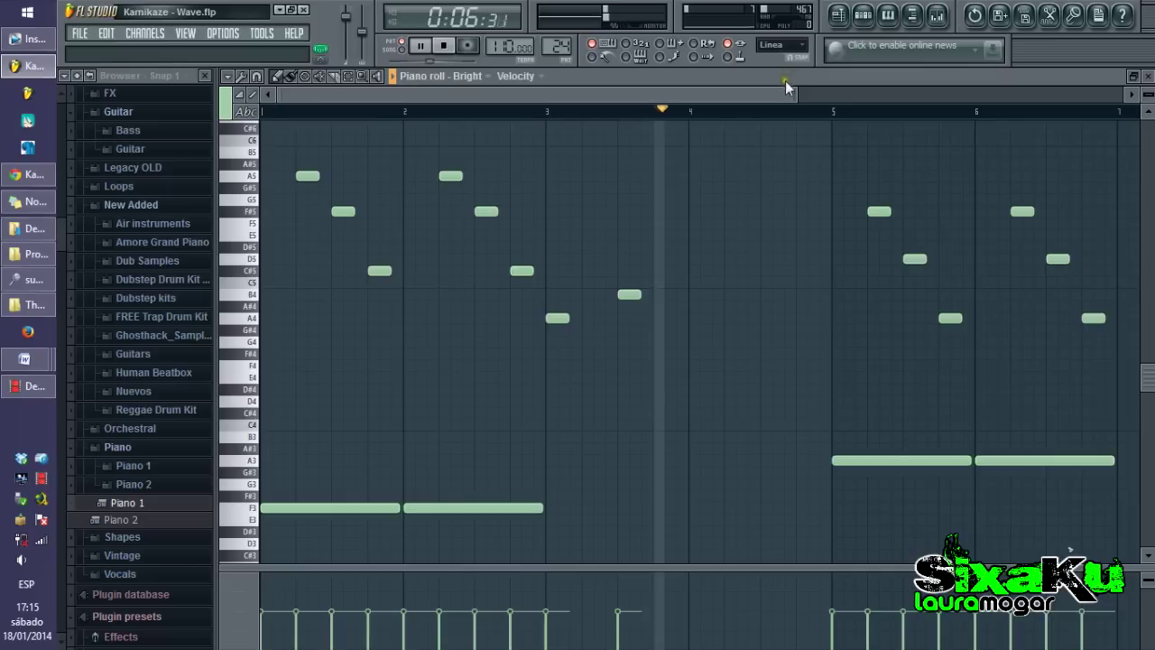
{"action": "left_click_drag", "start_coordinate": [796, 90], "coordinate": [922, 95]}
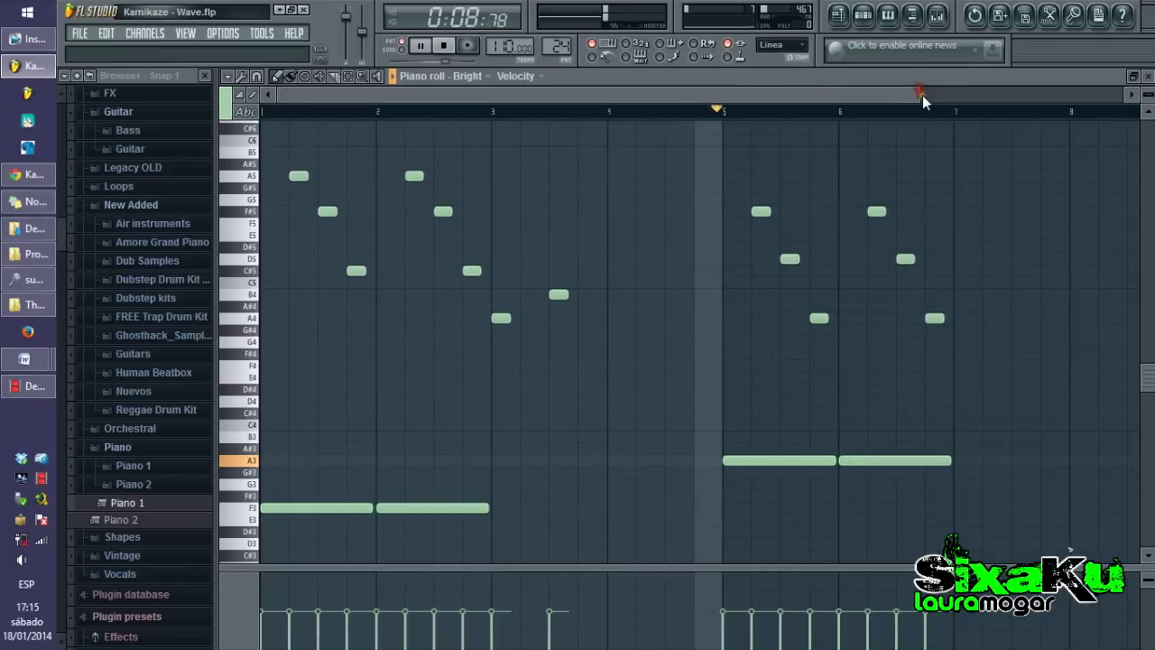
{"action": "key", "text": "space"}
{"action": "left_click", "coordinate": [1147, 77]}
Play and examine the full JJs_Horn_2001 melody of the Pattern 19 clip on the Trumpet Trombone track, and return to the playlist
{"action": "double_click", "coordinate": [715, 600]}
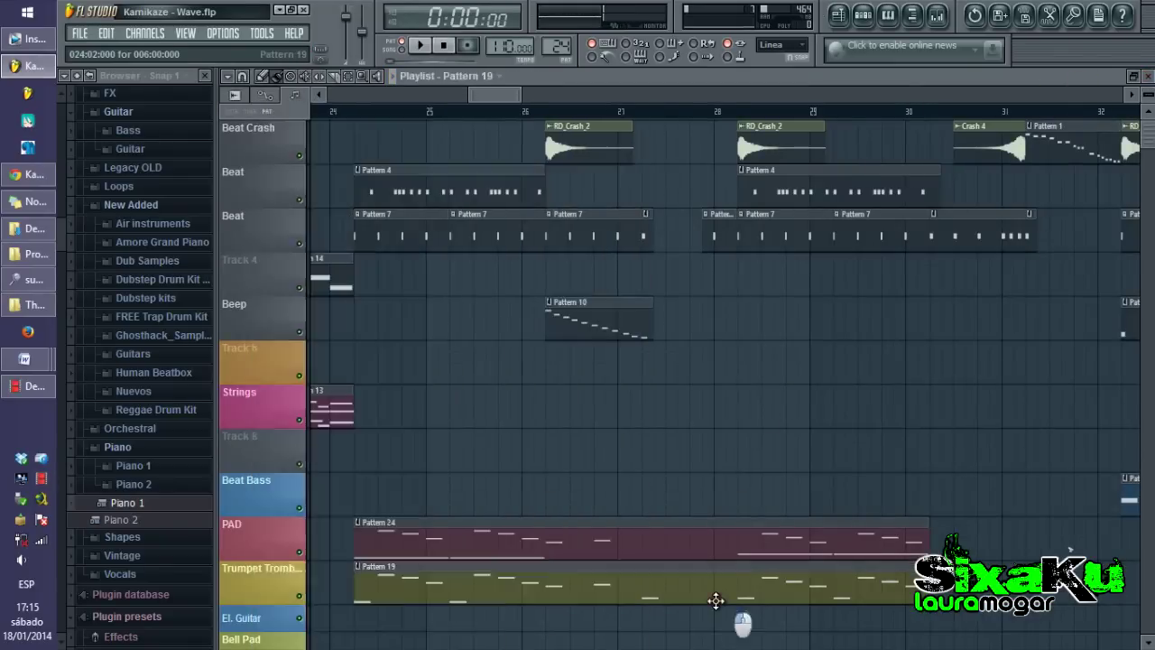
{"action": "left_click_drag", "start_coordinate": [683, 112], "coordinate": [438, 142]}
{"action": "key", "text": "space"}
{"action": "left_click_drag", "start_coordinate": [505, 96], "coordinate": [752, 92]}
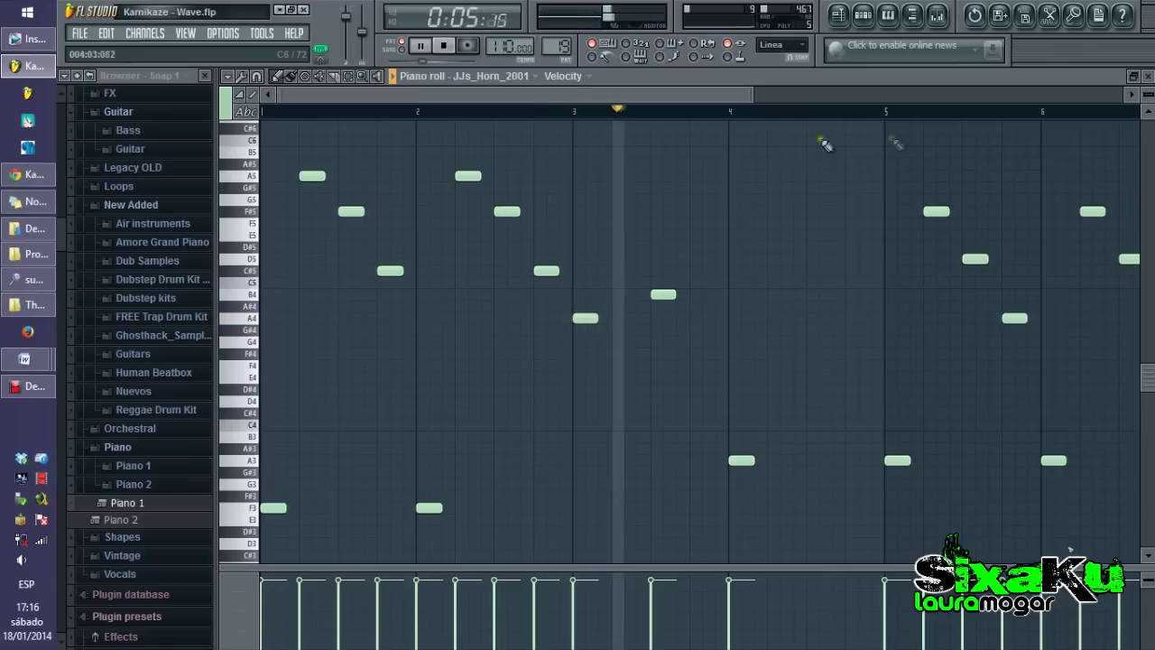
{"action": "left_click_drag", "start_coordinate": [652, 94], "coordinate": [873, 94]}
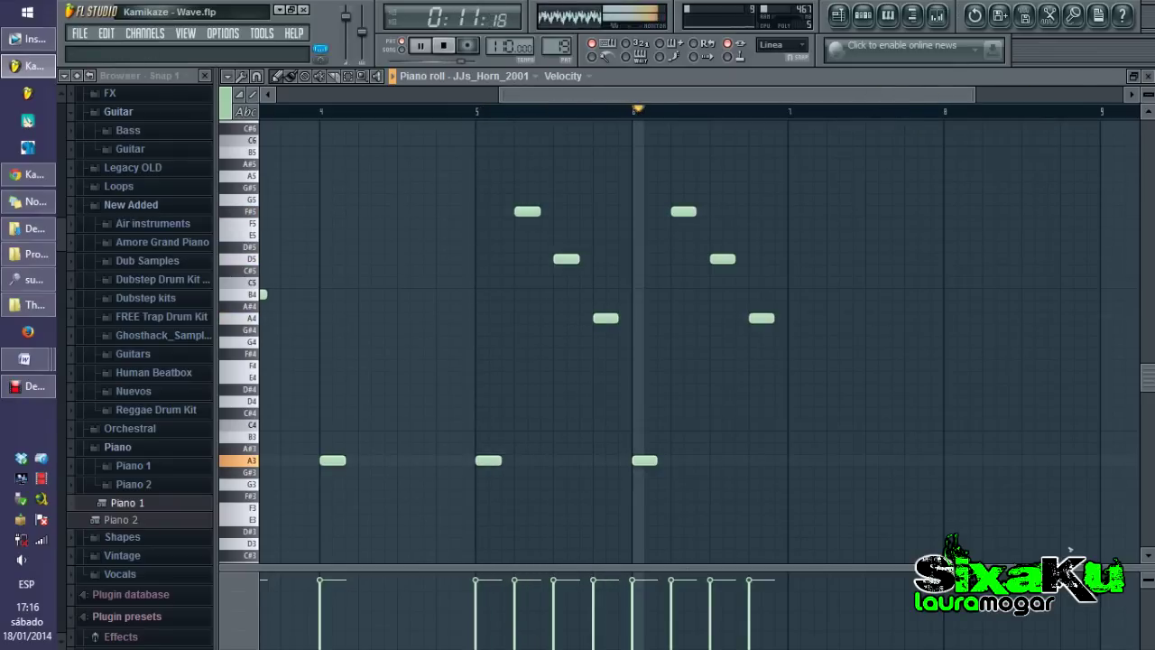
{"action": "key", "text": "space"}
{"action": "left_click", "coordinate": [1150, 76]}
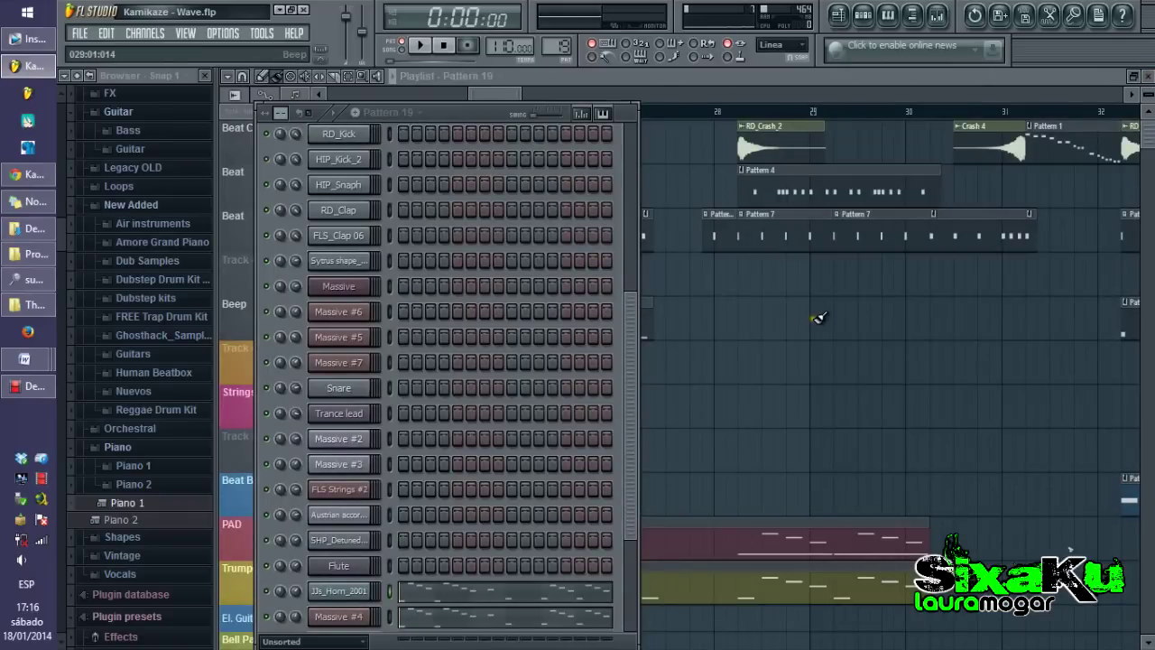
{"action": "key", "text": "F6"}
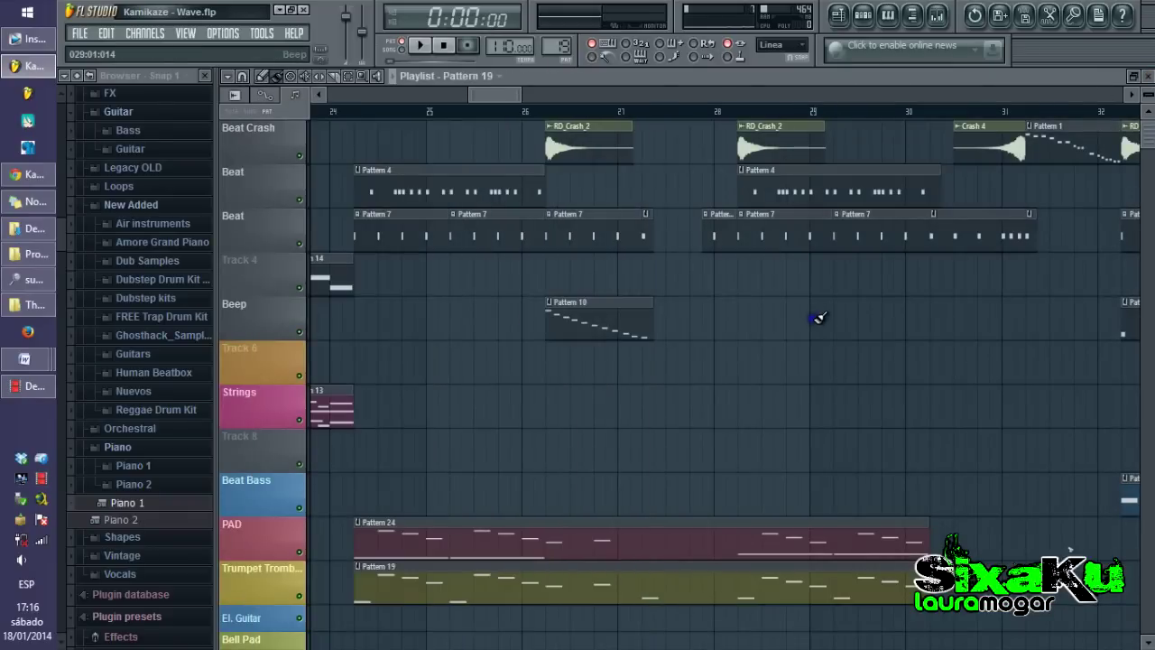
Play the kick and clap steps of the Pattern 7 clip near bar 28 on the Beat track and return to the playlist
{"action": "double_click", "coordinate": [765, 233]}
{"action": "scroll", "coordinate": [429, 305], "scroll_direction": "up", "scroll_amount": 5}
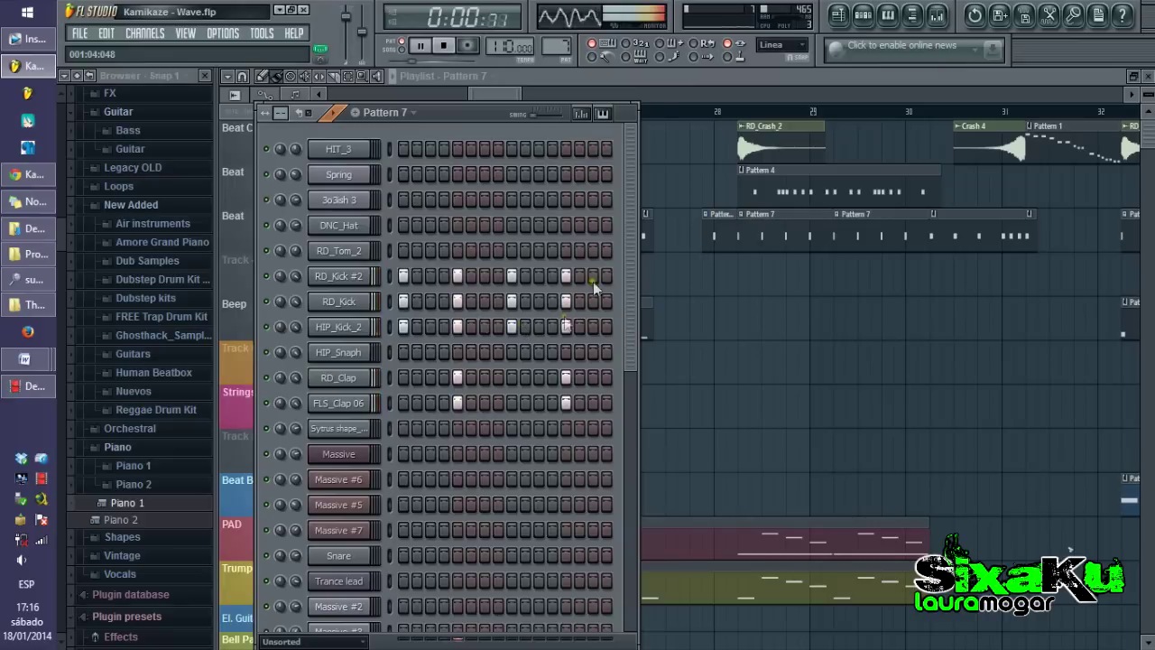
{"action": "left_click", "coordinate": [656, 75]}
{"action": "key", "text": "space"}
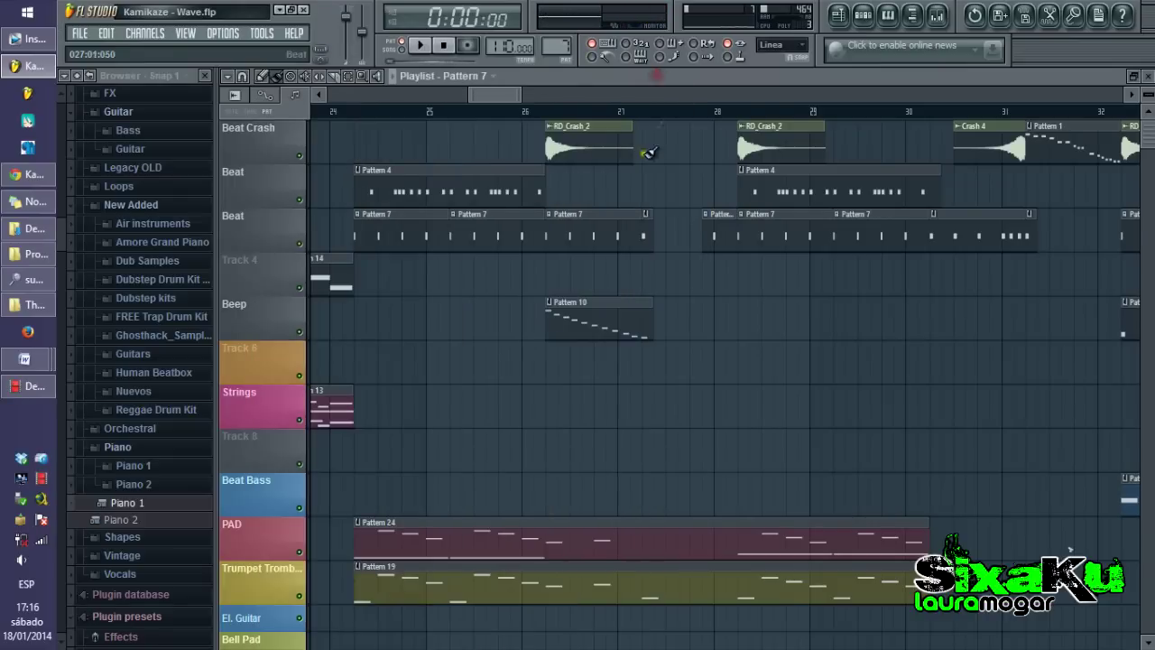
Play the RD_Tom_2 notes of the short clip just before bar 40 on the Beat track and return to the playlist
{"action": "left_click_drag", "start_coordinate": [487, 100], "coordinate": [521, 91]}
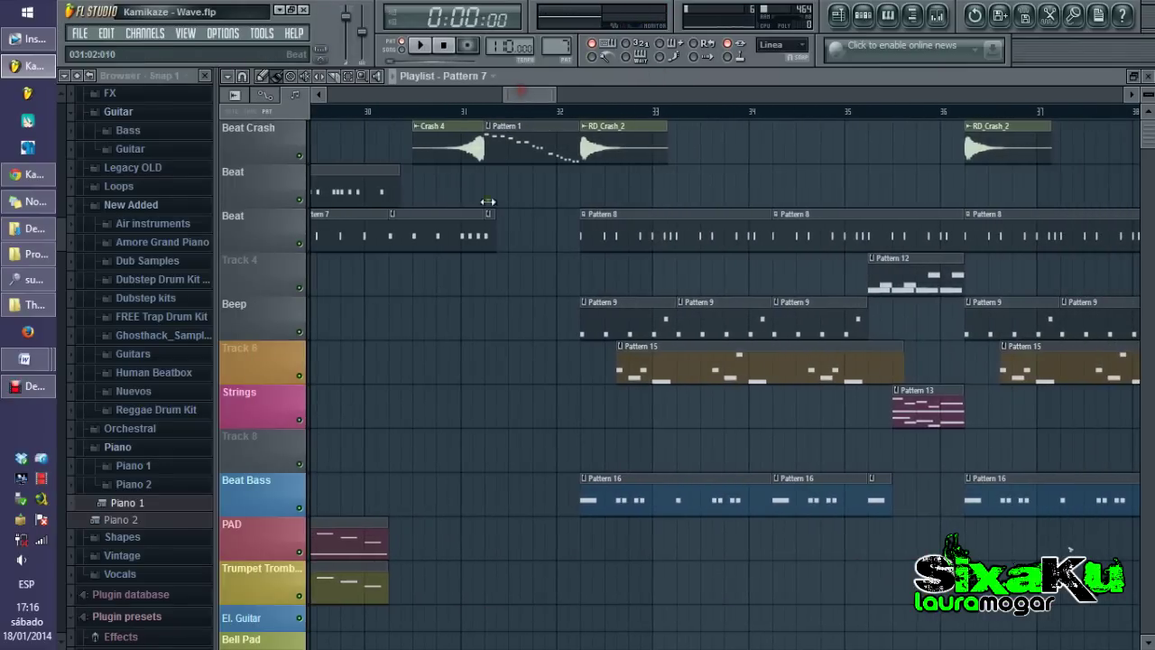
{"action": "left_click_drag", "start_coordinate": [532, 96], "coordinate": [587, 103]}
{"action": "double_click", "coordinate": [594, 242]}
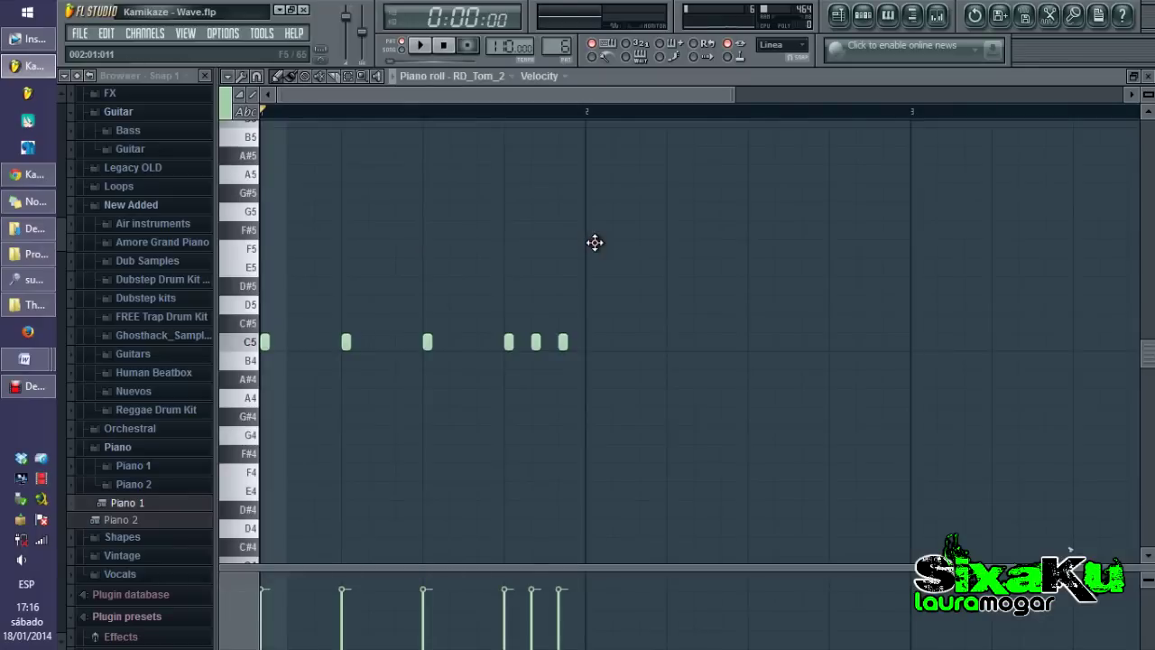
{"action": "key", "text": "space"}
{"action": "key", "text": "space"}
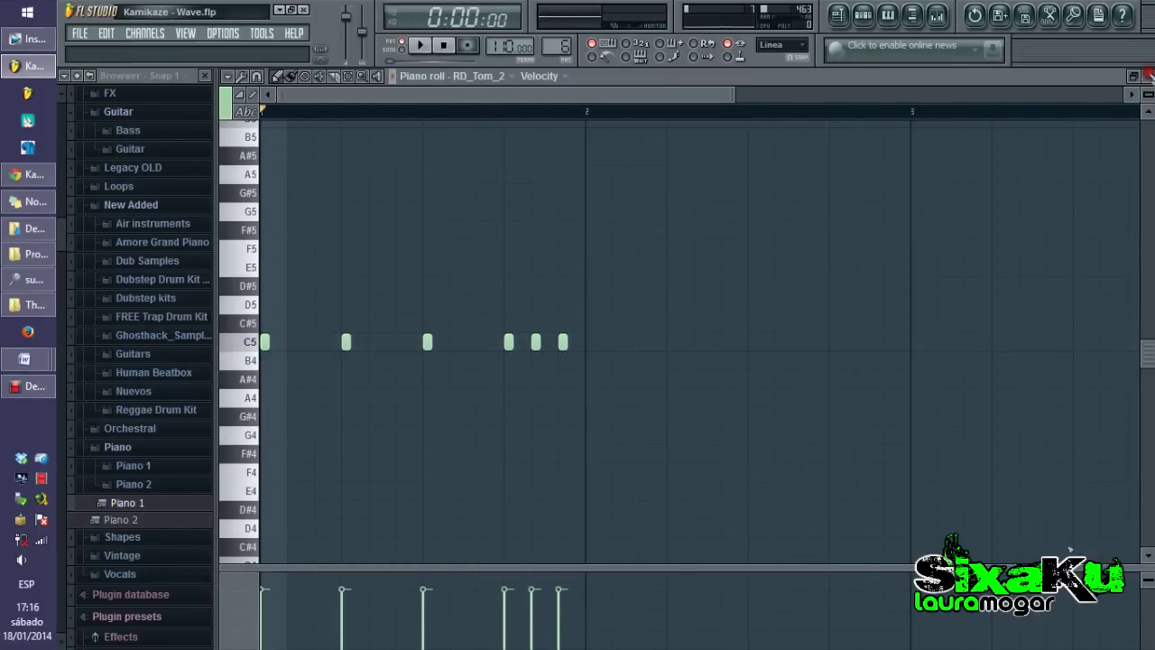
{"action": "left_click", "coordinate": [1148, 75]}
{"action": "left_click", "coordinate": [1006, 68]}
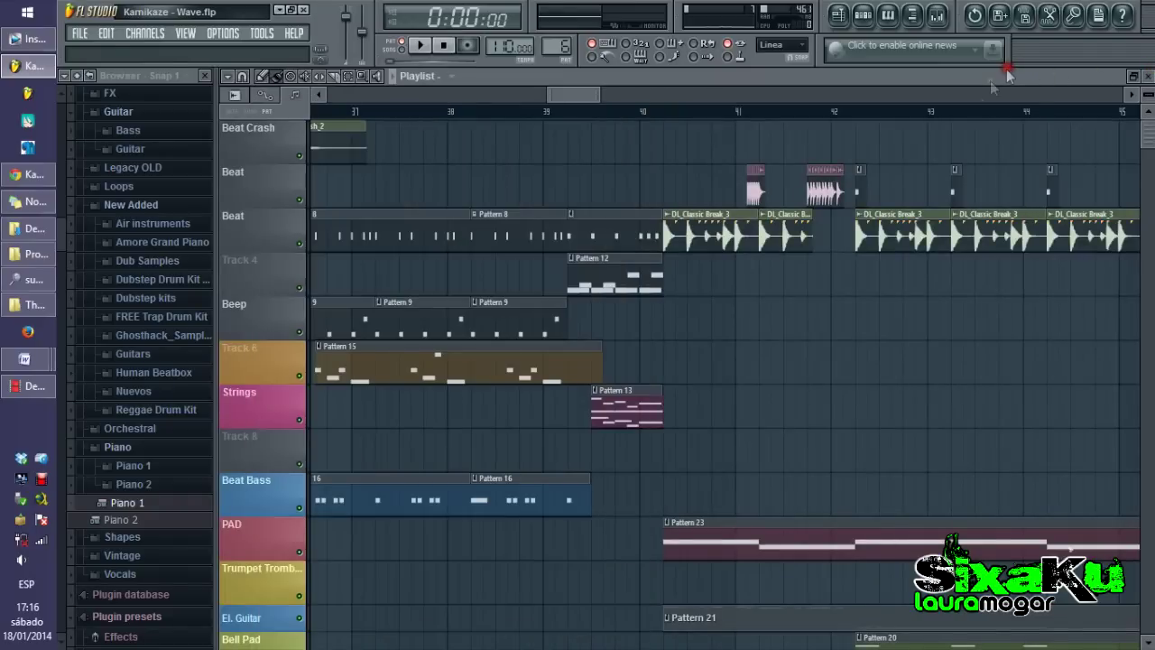
Audition the DL_Classic Break_3 and HIP_Snare_9 samples of the Beat clips near bars 40 and 41 in their channel settings
{"action": "double_click", "coordinate": [702, 242]}
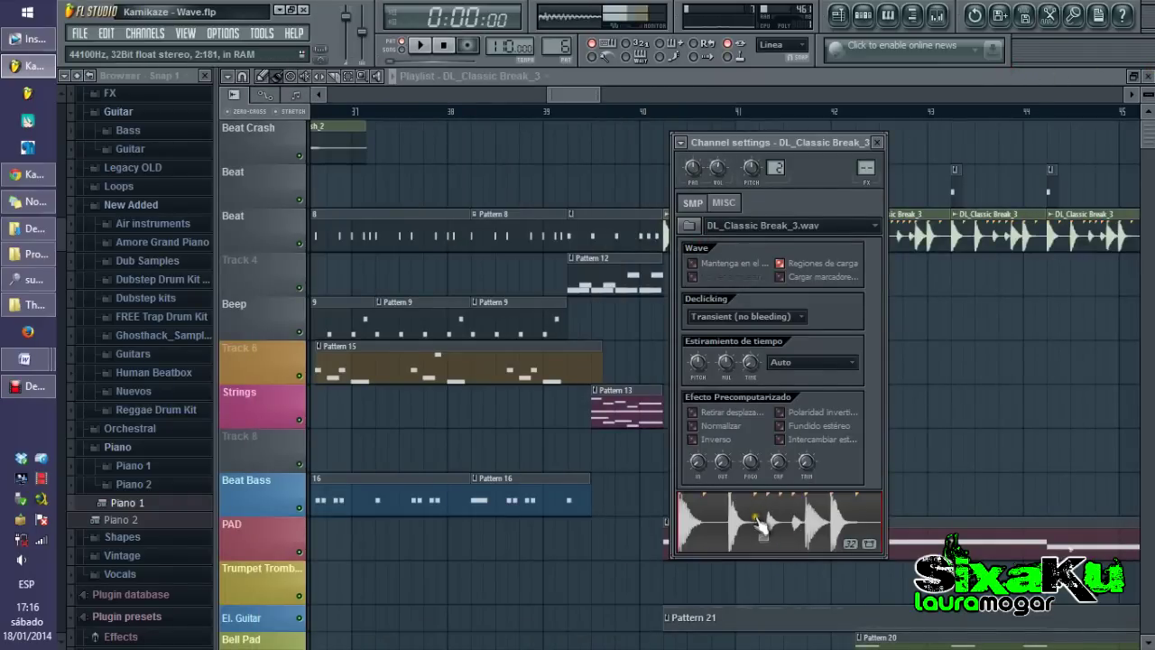
{"action": "left_click", "coordinate": [758, 83]}
{"action": "scroll", "coordinate": [778, 225], "scroll_direction": "up", "scroll_amount": 4}
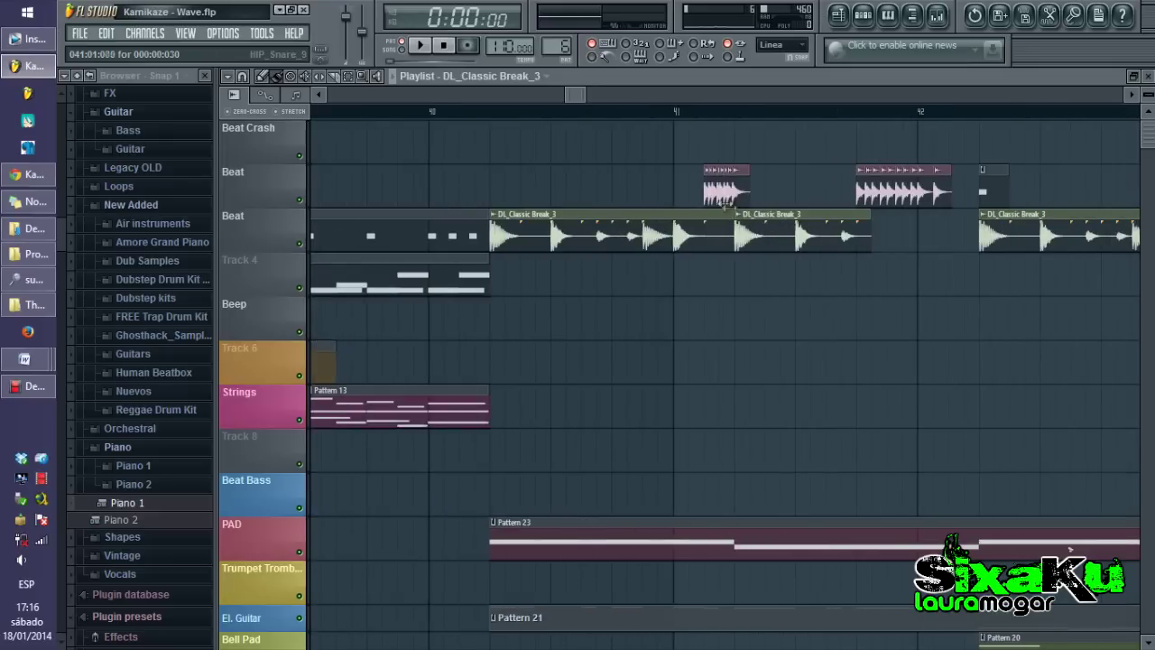
{"action": "double_click", "coordinate": [741, 183]}
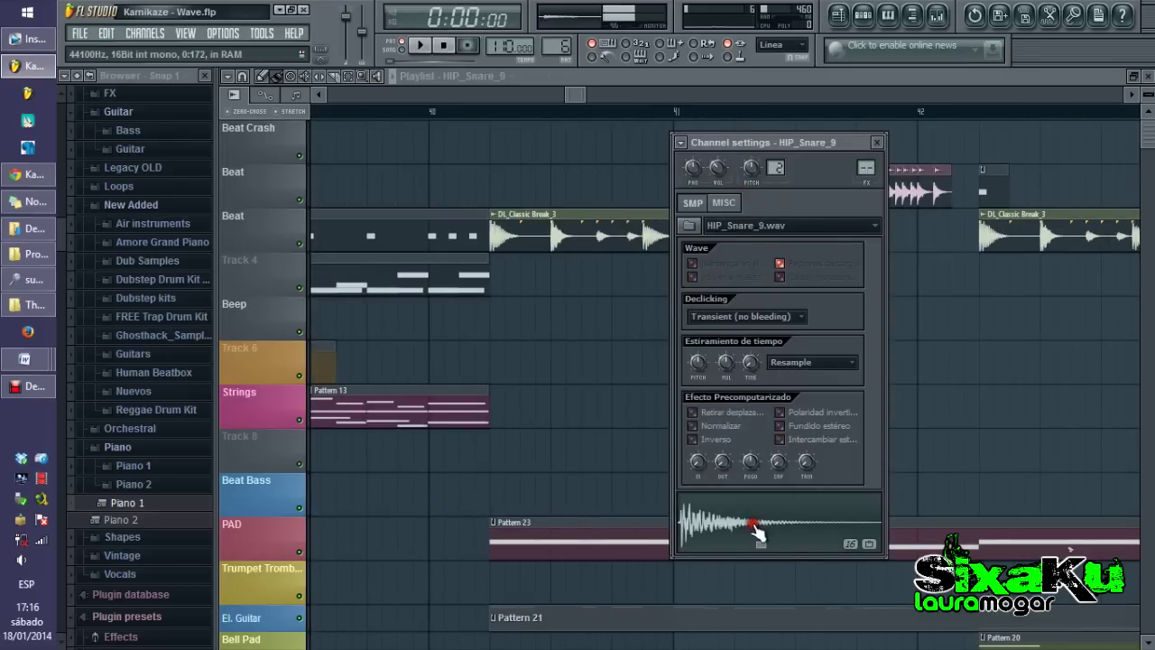
{"action": "left_click", "coordinate": [738, 75]}
{"action": "left_click", "coordinate": [703, 109]}
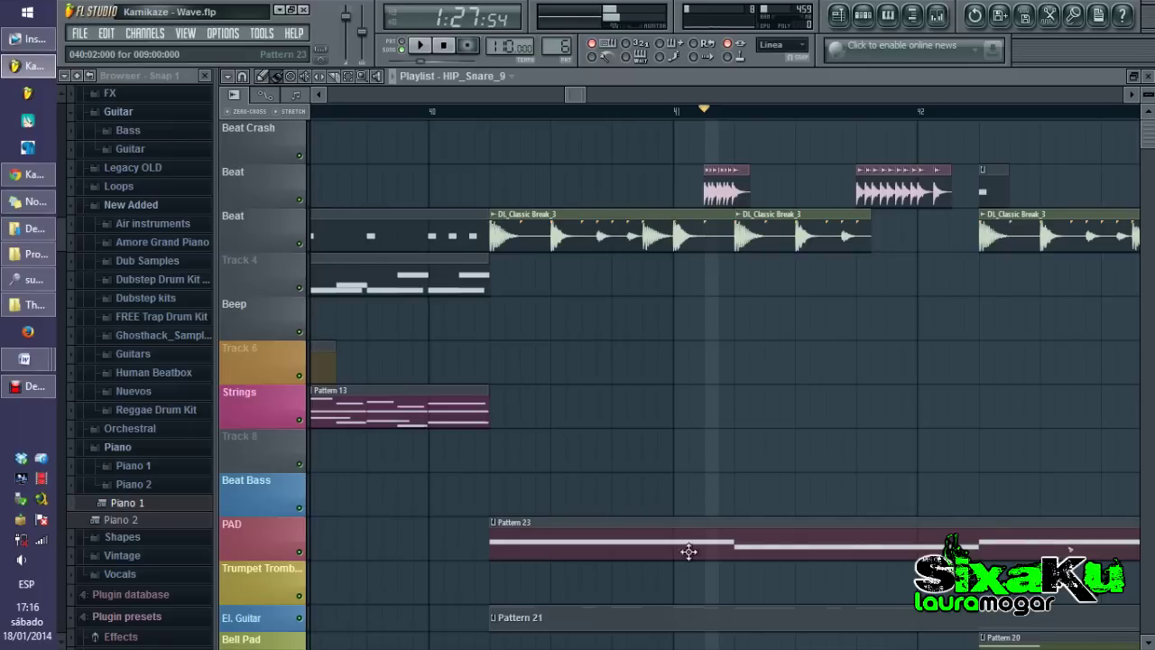
Play the 3o3ish 3 notes of the Pattern 21 clip on the El. Guitar track from the pattern's start and return to the playlist
{"action": "scroll", "coordinate": [690, 539], "scroll_direction": "down", "scroll_amount": 2}
{"action": "left_click_drag", "start_coordinate": [274, 542], "coordinate": [274, 558]}
{"action": "double_click", "coordinate": [596, 547]}
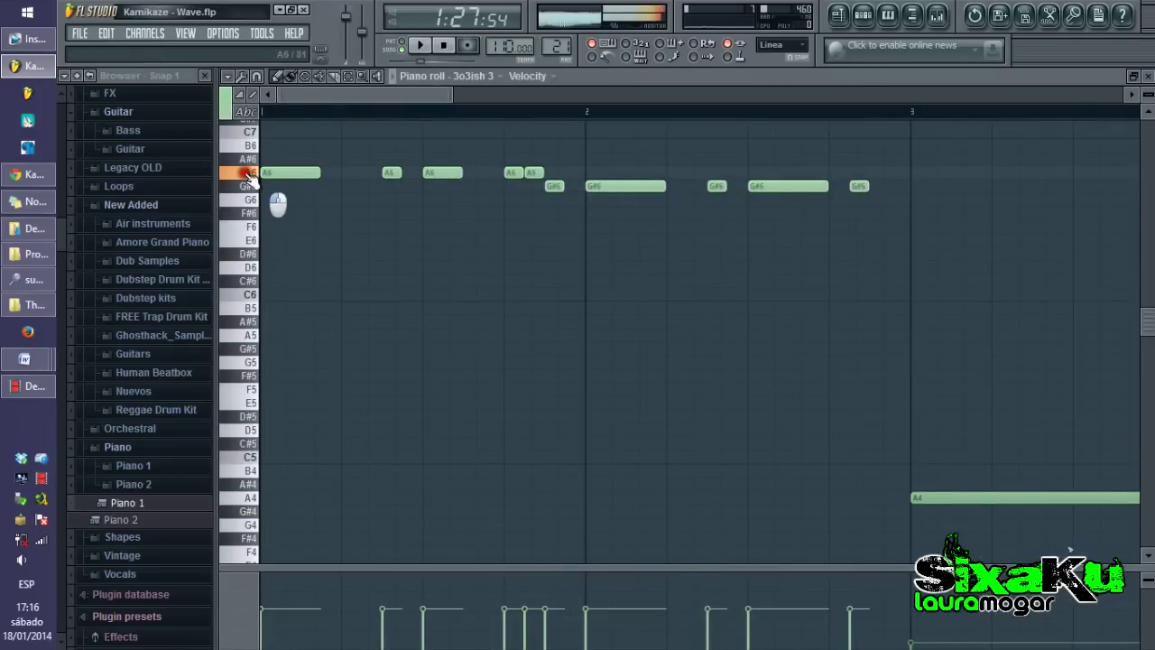
{"action": "key", "text": "space"}
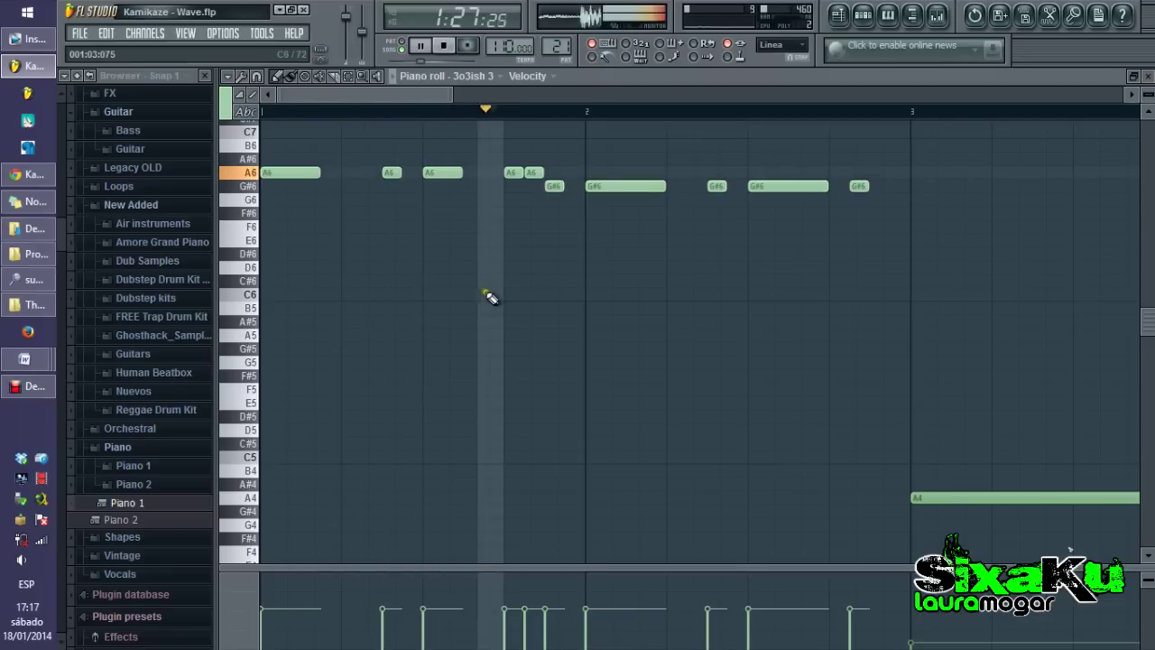
{"action": "left_click", "coordinate": [444, 45]}
{"action": "key", "text": "space"}
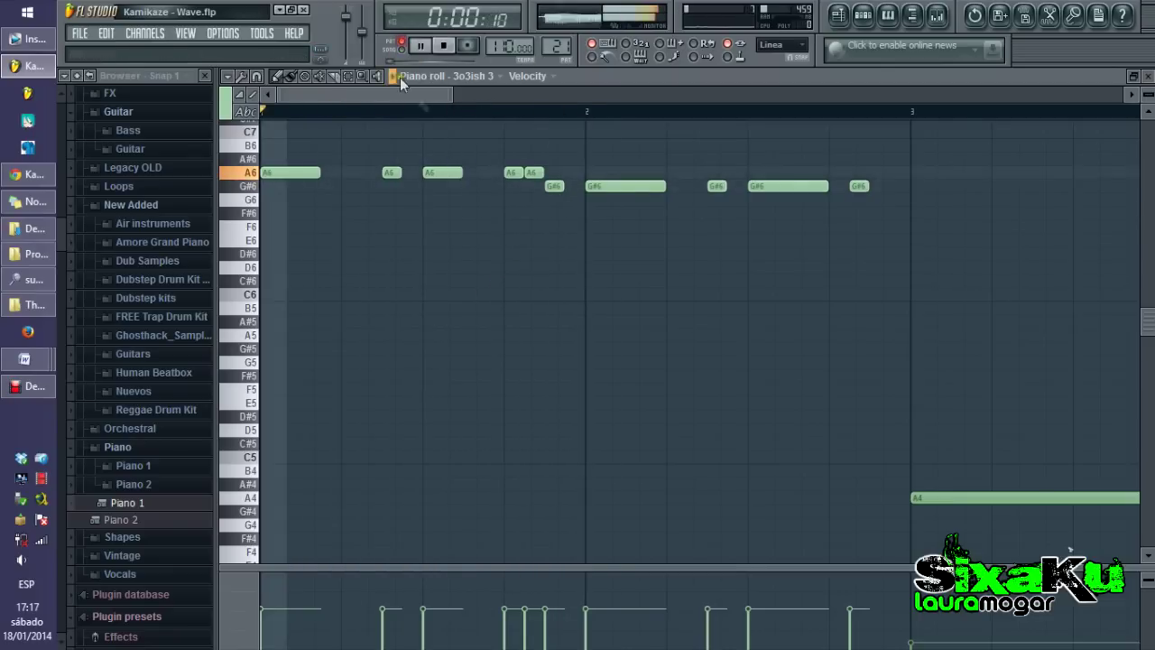
{"action": "scroll", "coordinate": [515, 361], "scroll_direction": "down", "scroll_amount": 3}
{"action": "scroll", "coordinate": [492, 347], "scroll_direction": "down", "scroll_amount": 1}
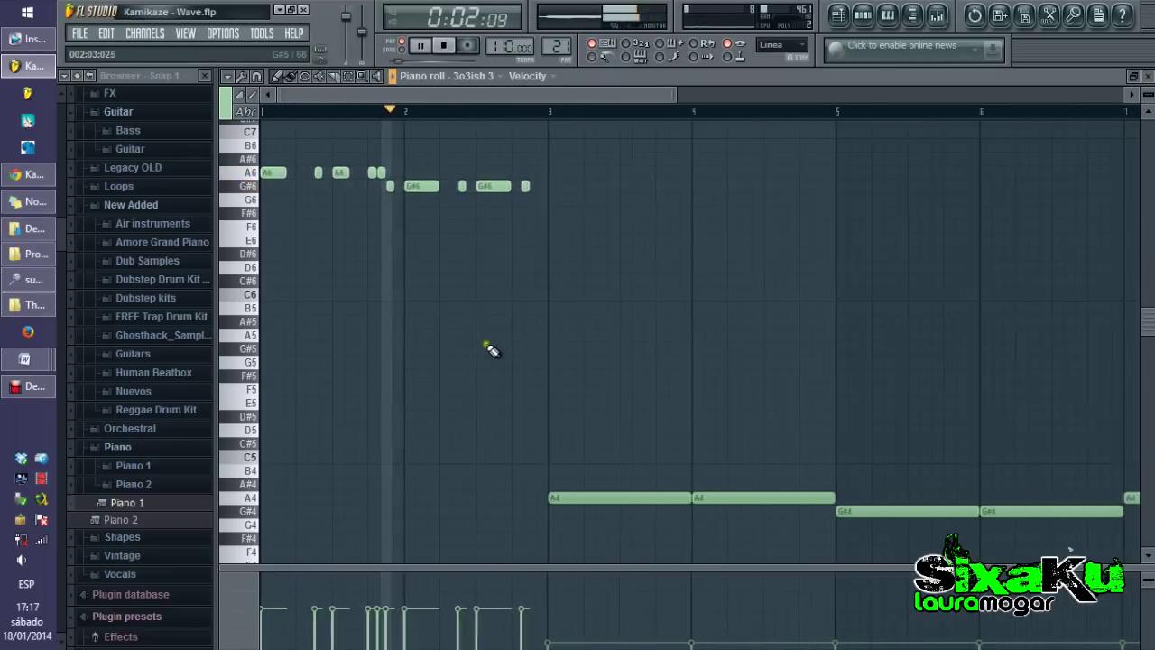
{"action": "scroll", "coordinate": [480, 350], "scroll_direction": "down", "scroll_amount": 1}
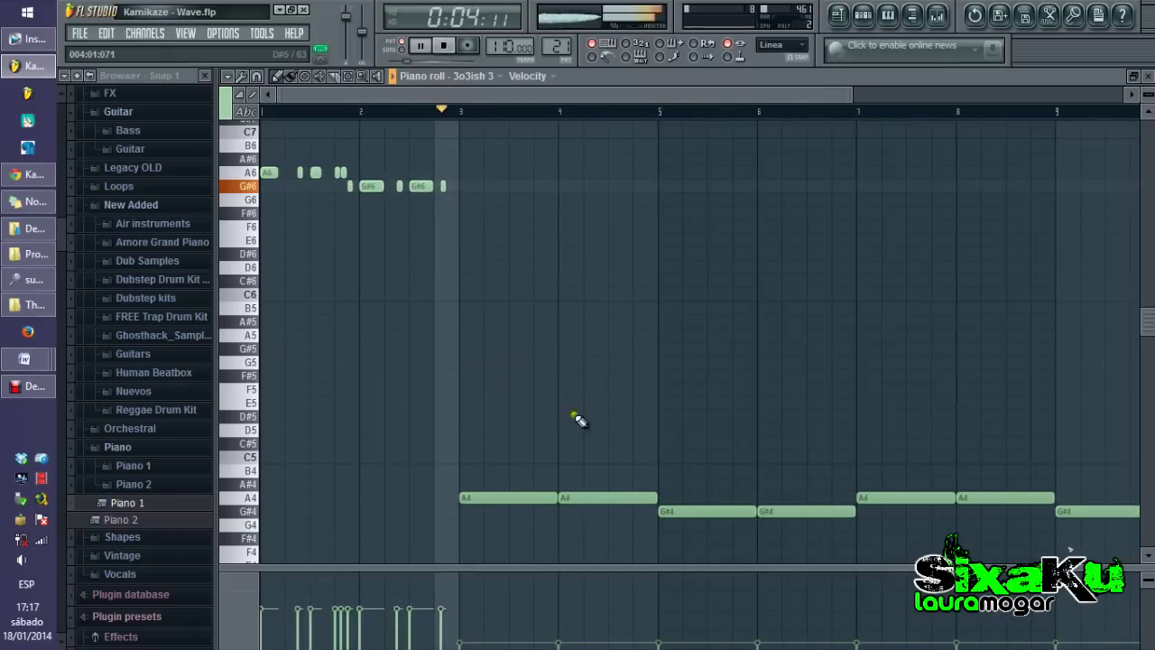
{"action": "scroll", "coordinate": [577, 417], "scroll_direction": "up", "scroll_amount": 2}
{"action": "left_click_drag", "start_coordinate": [596, 92], "coordinate": [768, 114]}
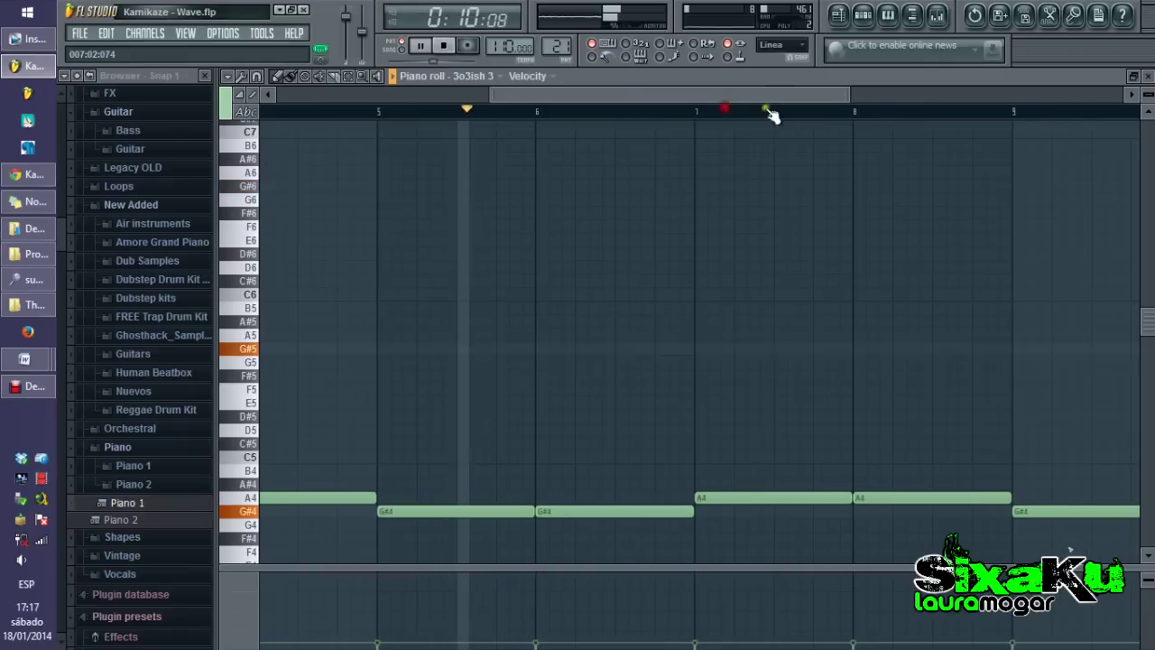
{"action": "left_click", "coordinate": [1145, 76]}
{"action": "key", "text": "F6"}
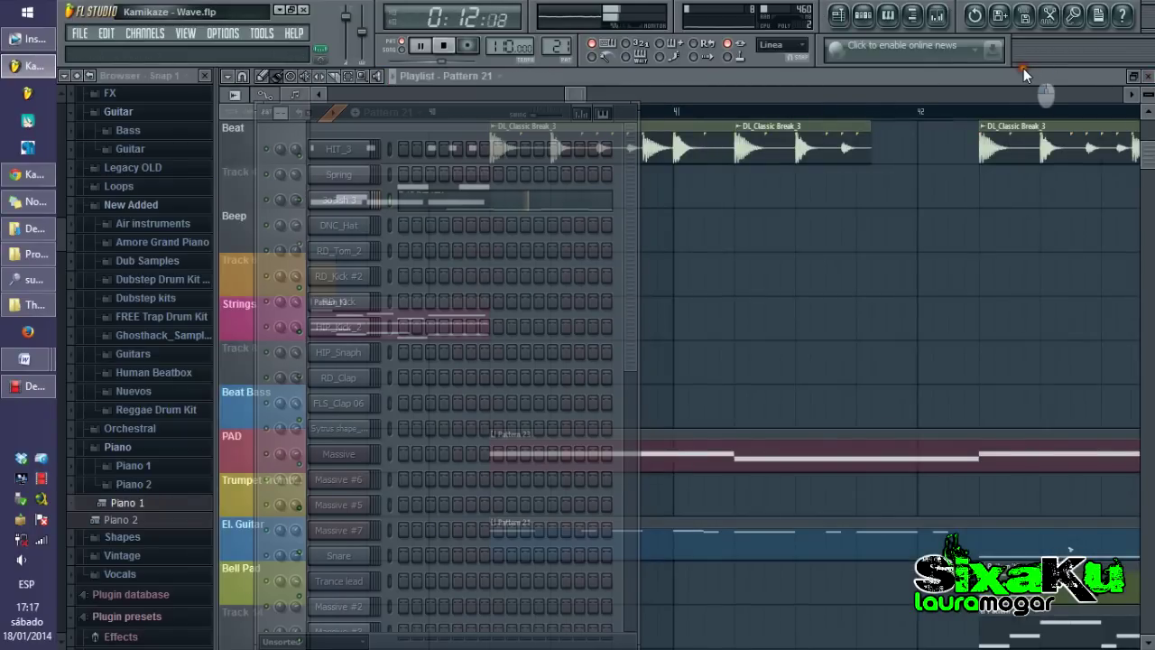
Play the long Bright notes of the Pattern 23 clip on the PAD track and return to the playlist
{"action": "double_click", "coordinate": [764, 445]}
{"action": "left_click_drag", "start_coordinate": [454, 118], "coordinate": [379, 326]}
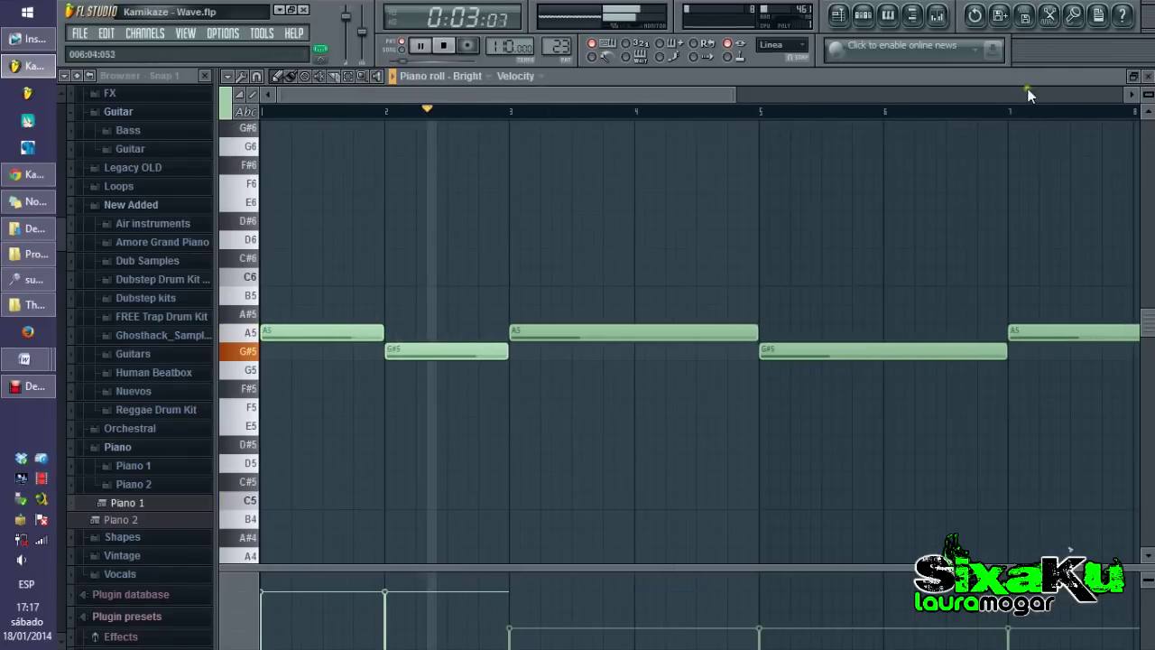
{"action": "key", "text": "space"}
{"action": "left_click", "coordinate": [1148, 75]}
{"action": "left_click", "coordinate": [972, 287]}
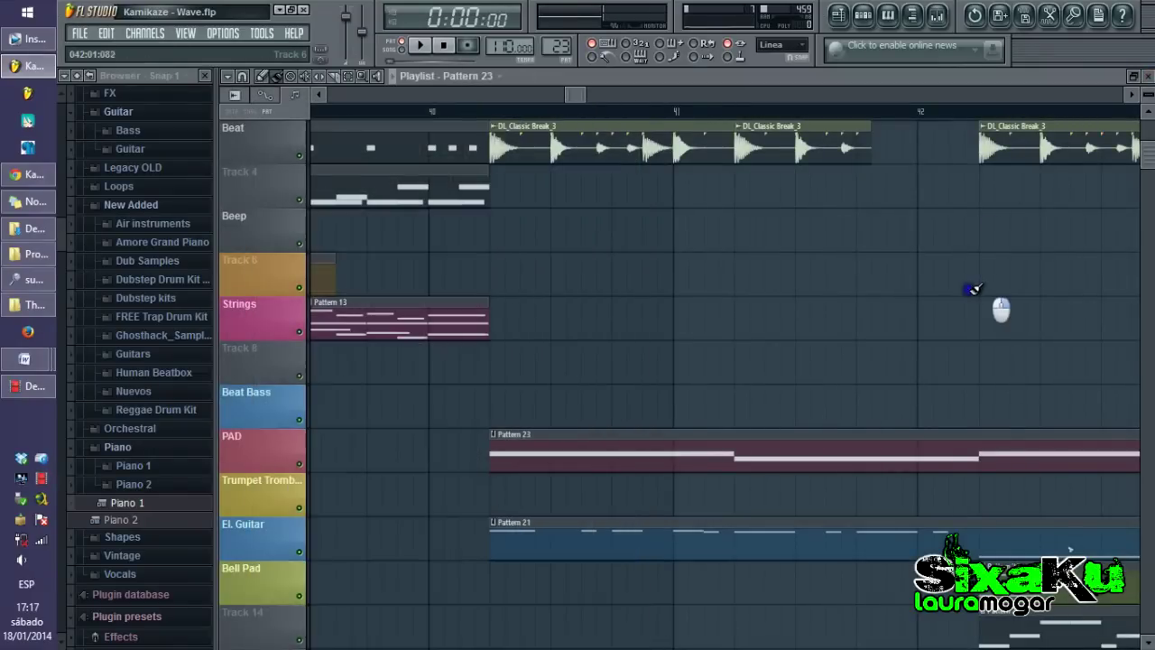
Play the Massive chords of the Pattern 20 clip near bar 43 on the Bell Pad track and return to the playlist
{"action": "left_click_drag", "start_coordinate": [574, 96], "coordinate": [588, 96]}
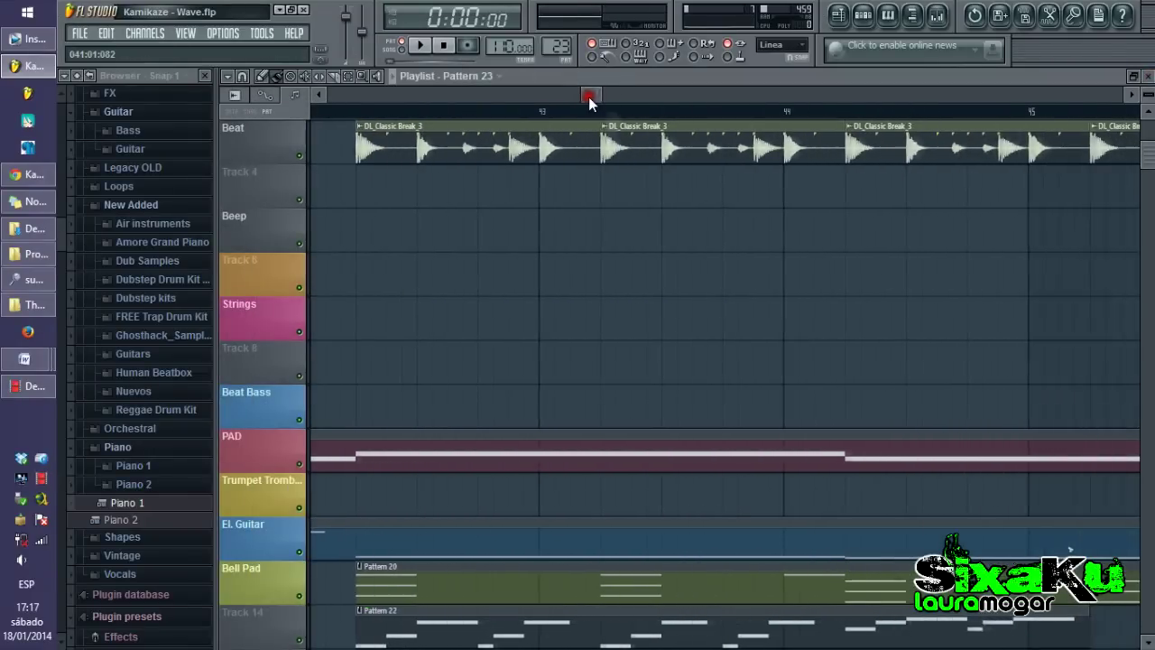
{"action": "scroll", "coordinate": [656, 418], "scroll_direction": "down", "scroll_amount": 2}
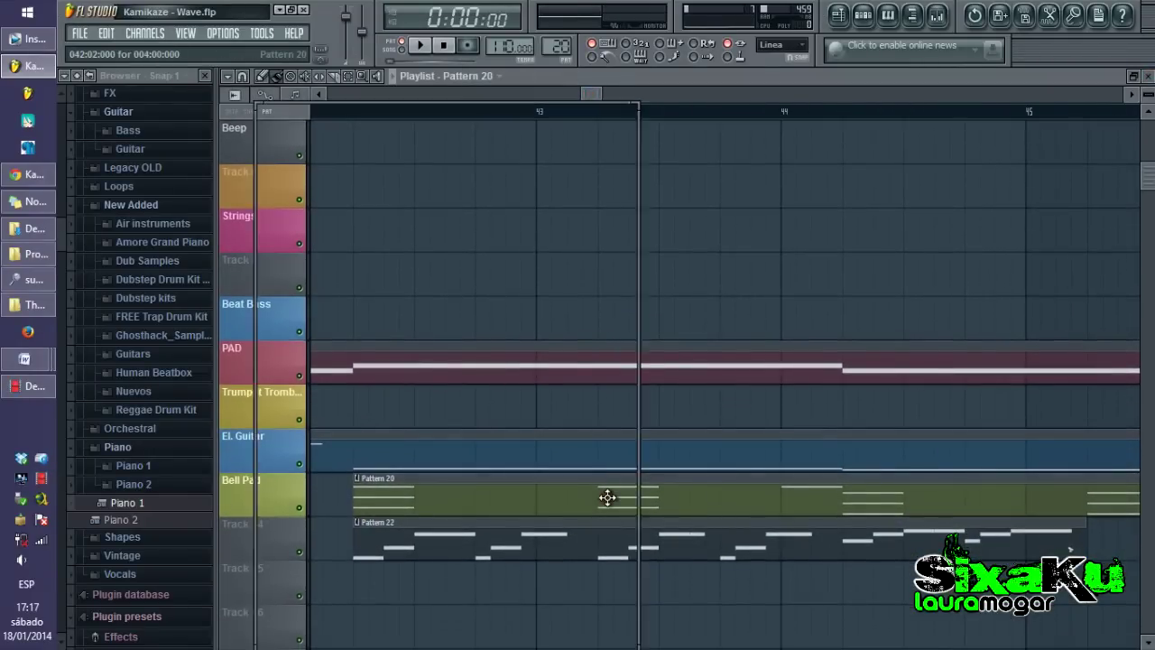
{"action": "double_click", "coordinate": [607, 497]}
{"action": "key", "text": "space"}
{"action": "scroll", "coordinate": [569, 357], "scroll_direction": "down", "scroll_amount": 5}
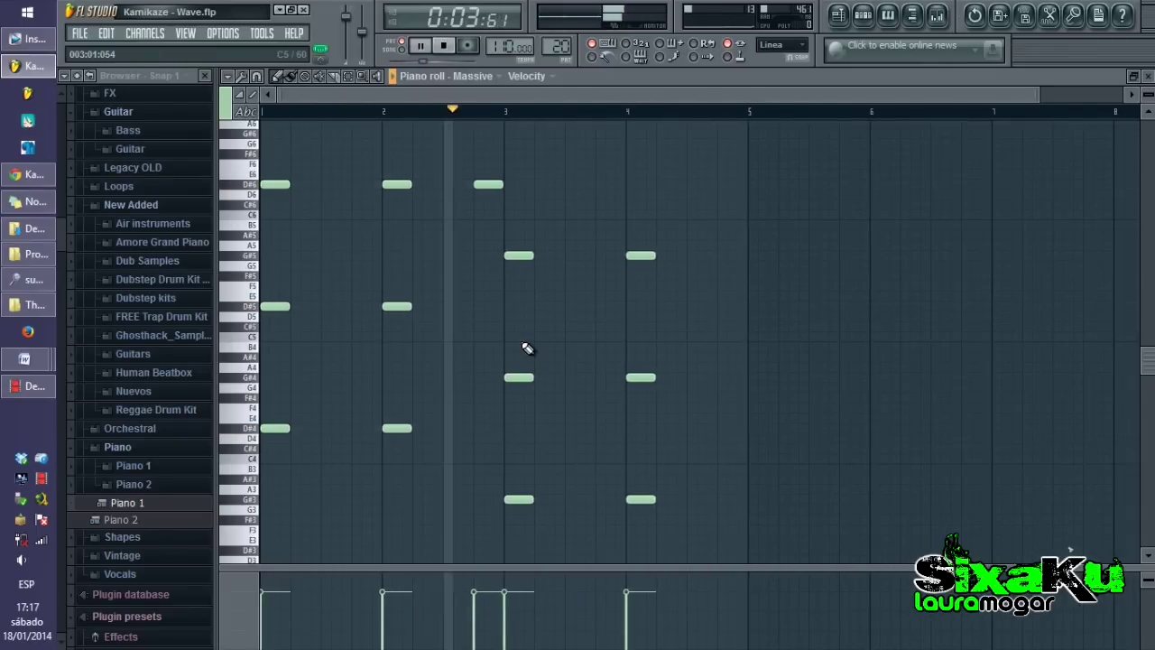
{"action": "left_click", "coordinate": [1148, 79]}
{"action": "key", "text": "space"}
{"action": "key", "text": "F6"}
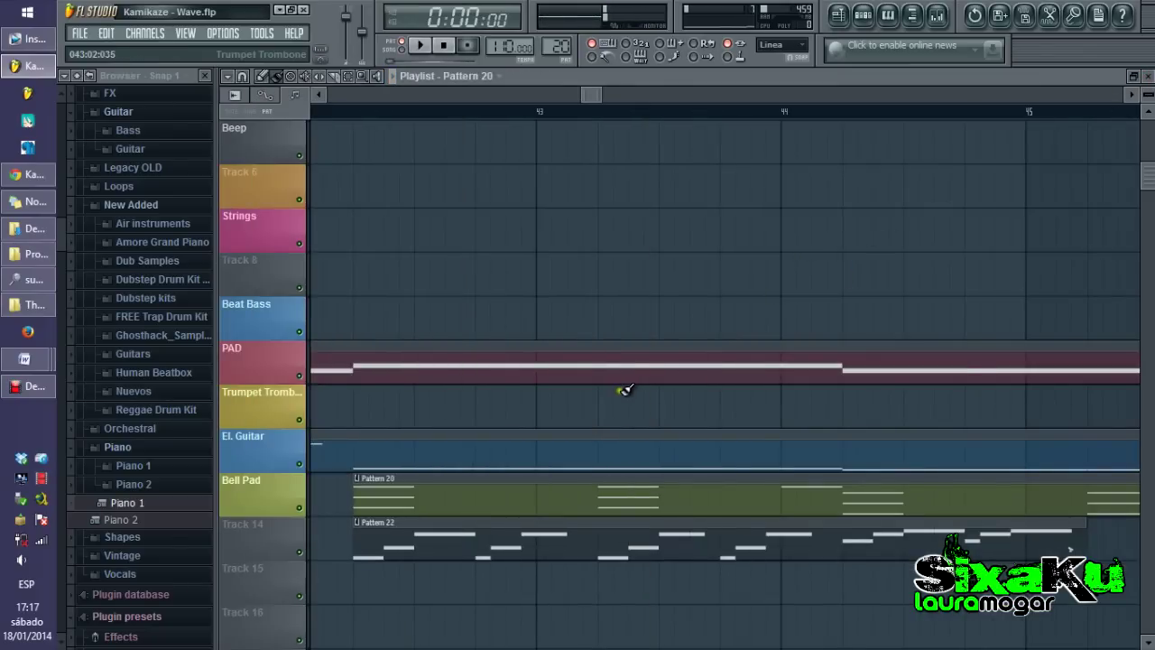
Play the Spring melody of the Pattern 22 clip near bar 43 on Track 14 and return to the playlist
{"action": "scroll", "coordinate": [677, 481], "scroll_direction": "down", "scroll_amount": 1}
{"action": "double_click", "coordinate": [672, 503]}
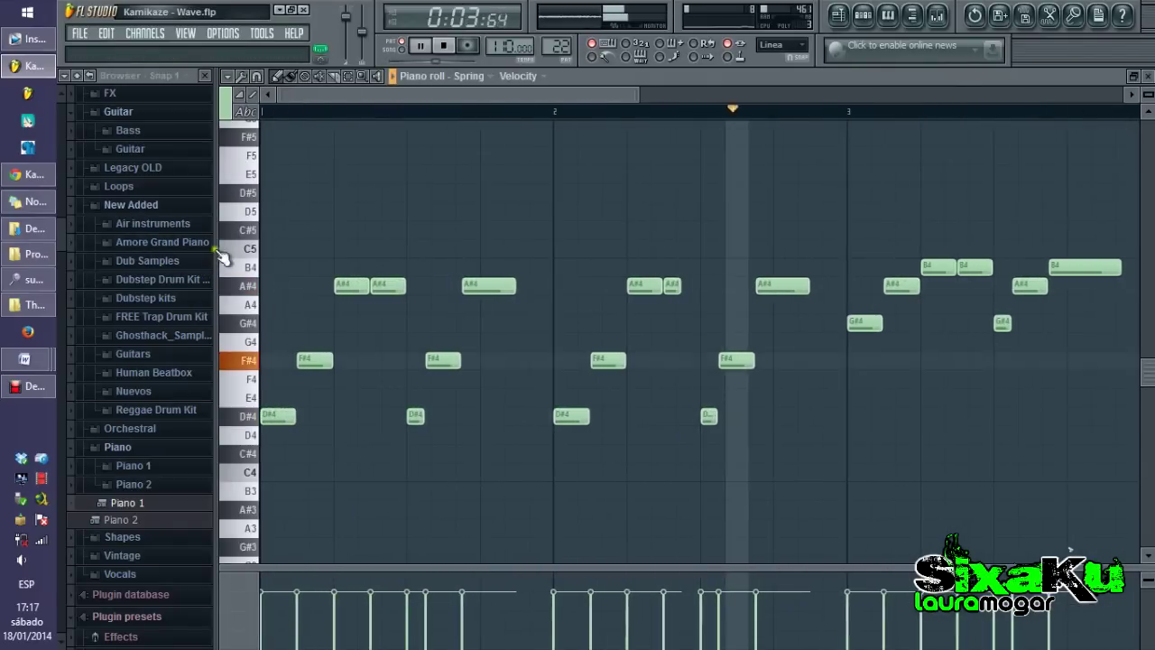
{"action": "key", "text": "space"}
{"action": "left_click", "coordinate": [1149, 76]}
{"action": "left_click", "coordinate": [871, 229]}
Examine the playlist arrangement across all tracks from about bar 50 to its final section near bar 84
{"action": "scroll", "coordinate": [592, 392], "scroll_direction": "up", "scroll_amount": 3}
{"action": "scroll", "coordinate": [615, 403], "scroll_direction": "down", "scroll_amount": 2}
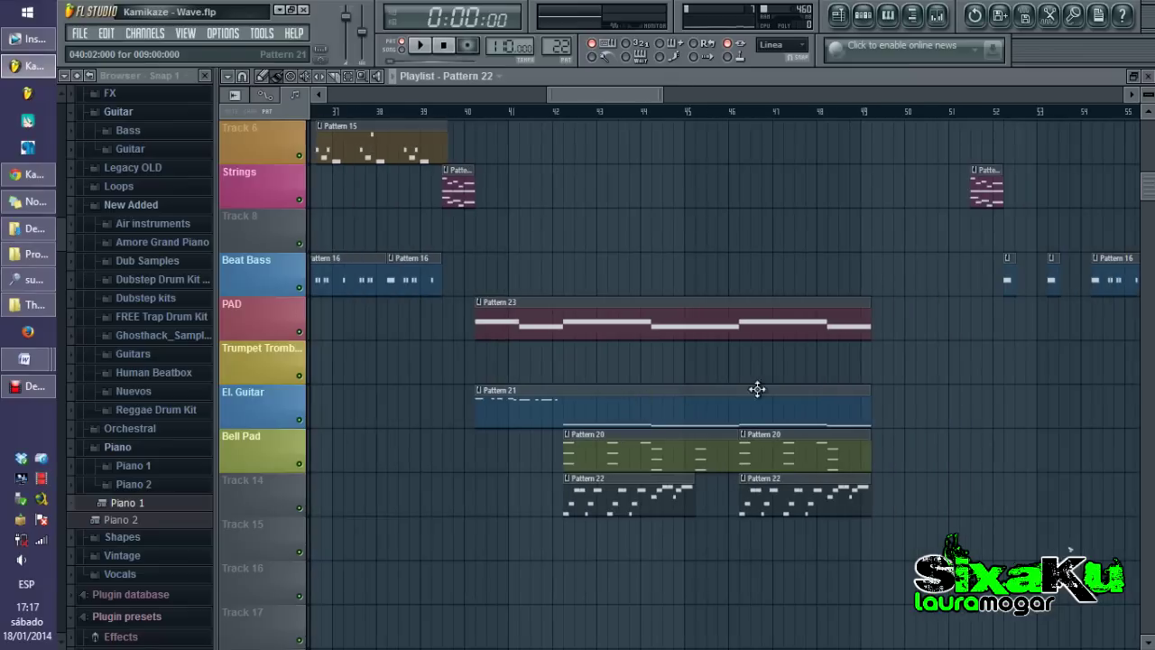
{"action": "left_click_drag", "start_coordinate": [602, 95], "coordinate": [678, 95]}
{"action": "scroll", "coordinate": [749, 226], "scroll_direction": "up", "scroll_amount": 5}
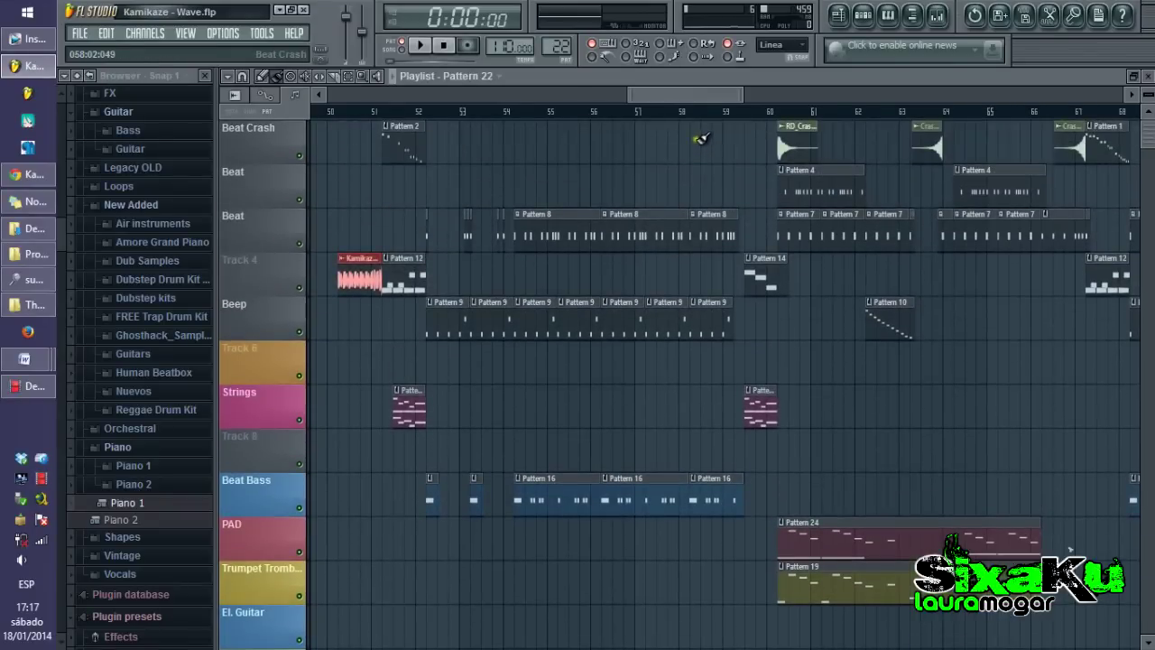
{"action": "left_click_drag", "start_coordinate": [685, 94], "coordinate": [782, 86]}
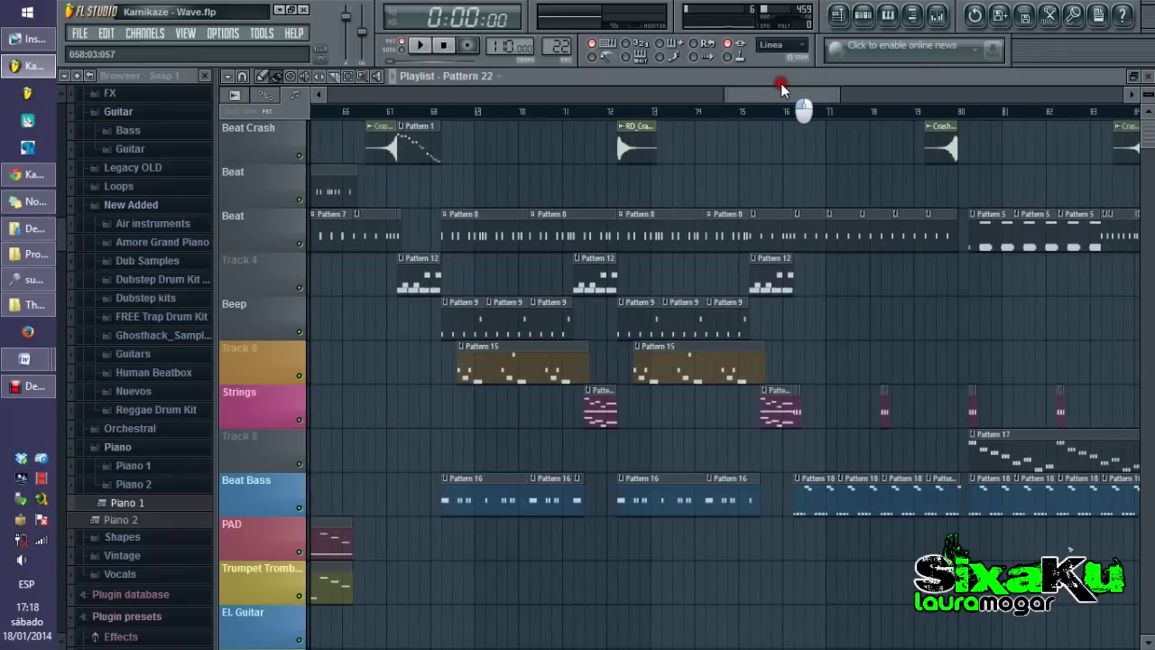
{"action": "scroll", "coordinate": [379, 360], "scroll_direction": "up", "scroll_amount": 2}
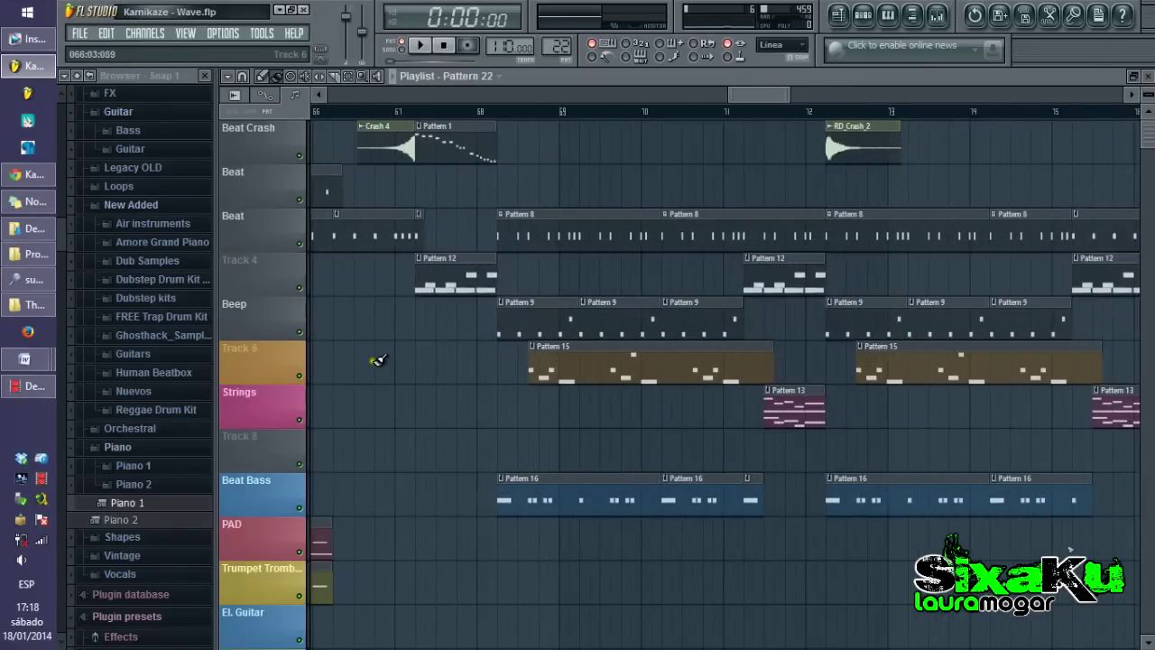
{"action": "left_click_drag", "start_coordinate": [744, 95], "coordinate": [812, 90]}
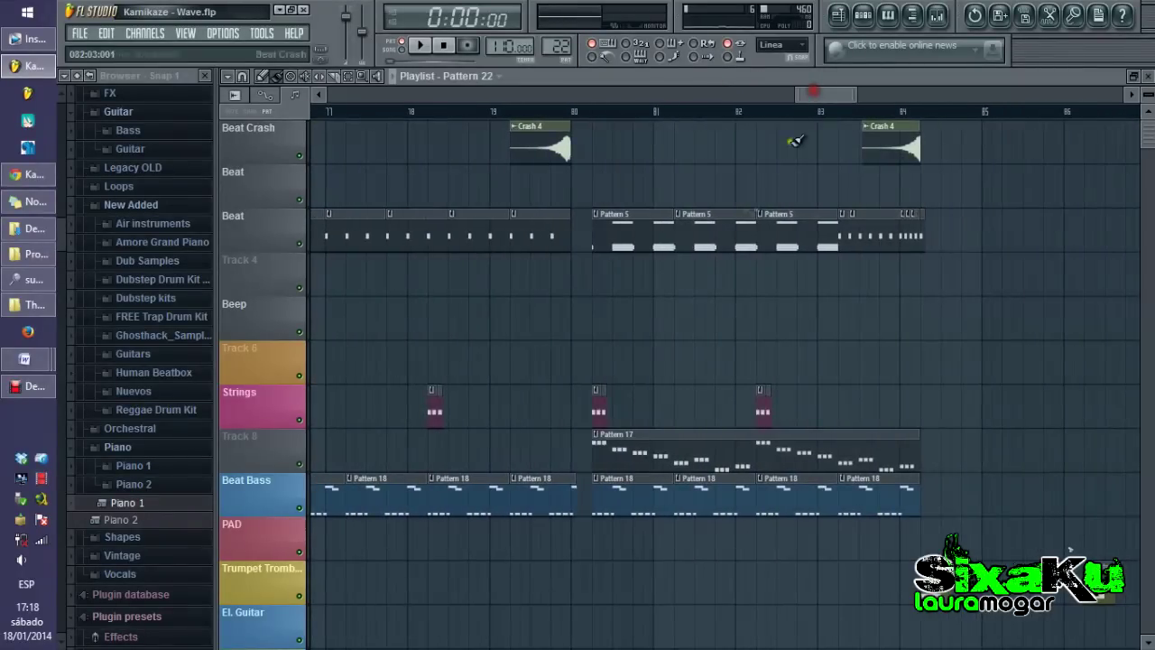
Play the HIP_Snaph notes of the Pattern 5 clip near bar 80 on the lower Beat track and return to the playlist
{"action": "double_click", "coordinate": [628, 230]}
{"action": "key", "text": "space"}
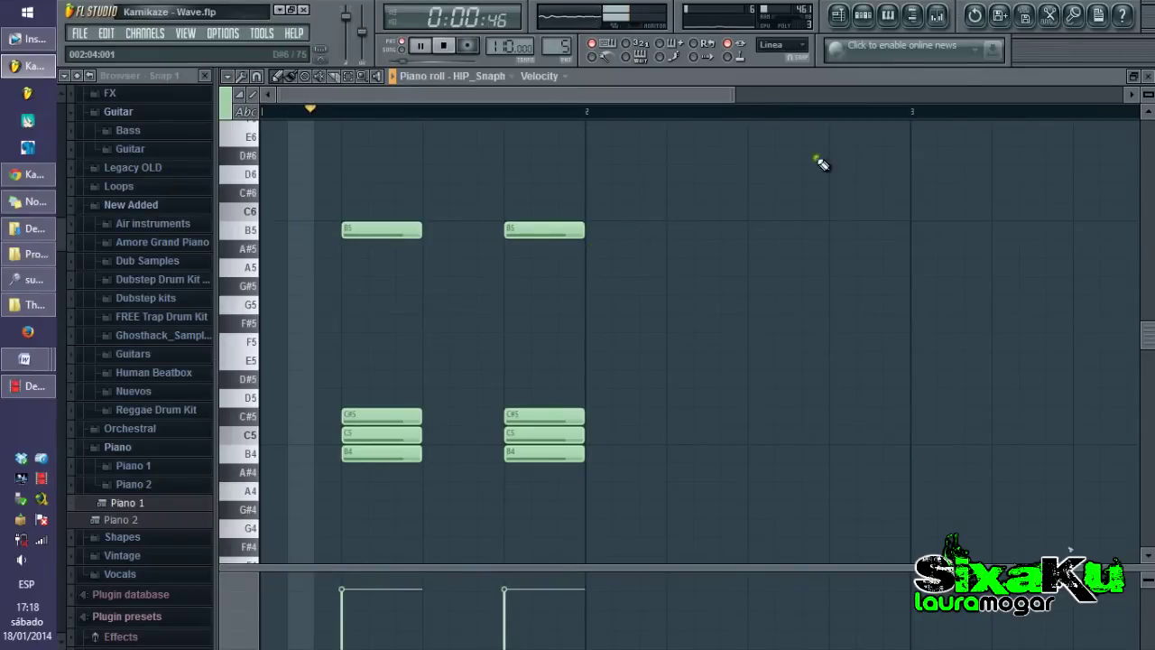
{"action": "left_click", "coordinate": [1147, 77]}
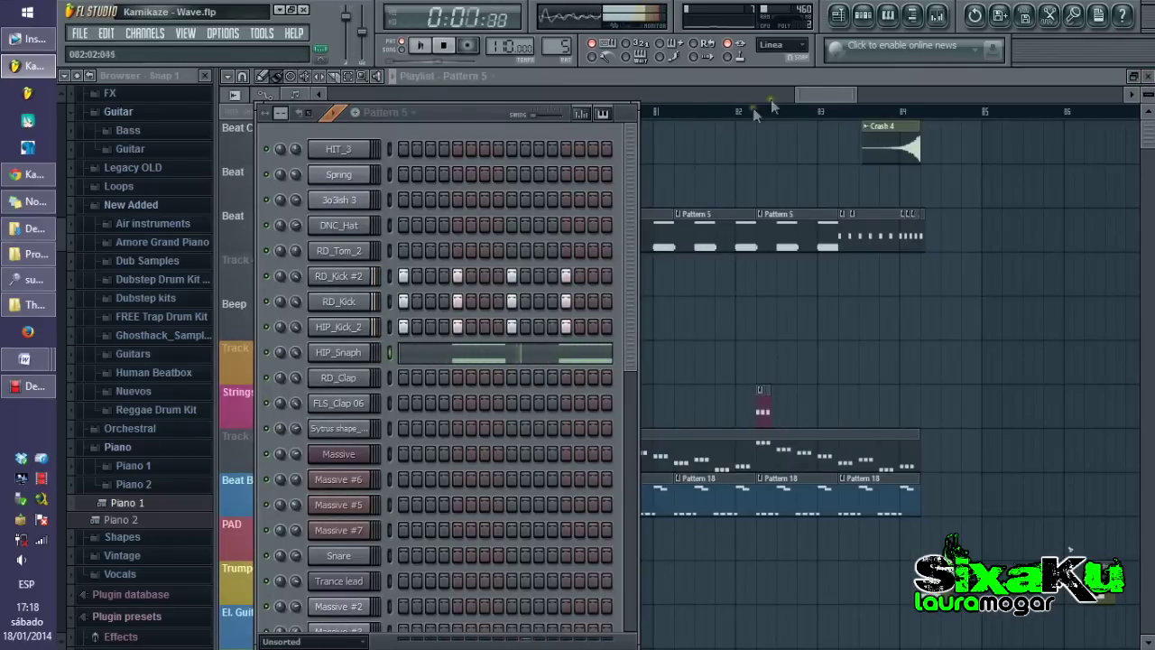
{"action": "key", "text": "space"}
{"action": "left_click", "coordinate": [805, 75]}
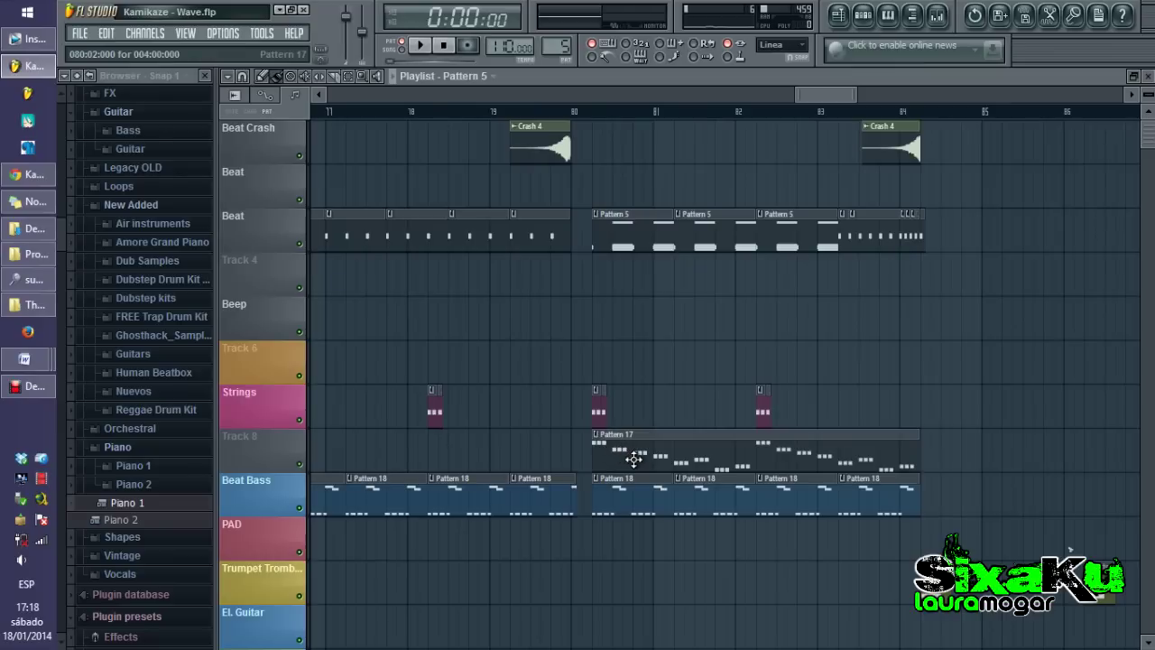
Play the SHP_Detuned Saw notes of the Pattern 16 clip near bar 80 on the Strings track and return to the playlist
{"action": "scroll", "coordinate": [623, 410], "scroll_direction": "up", "scroll_amount": 4}
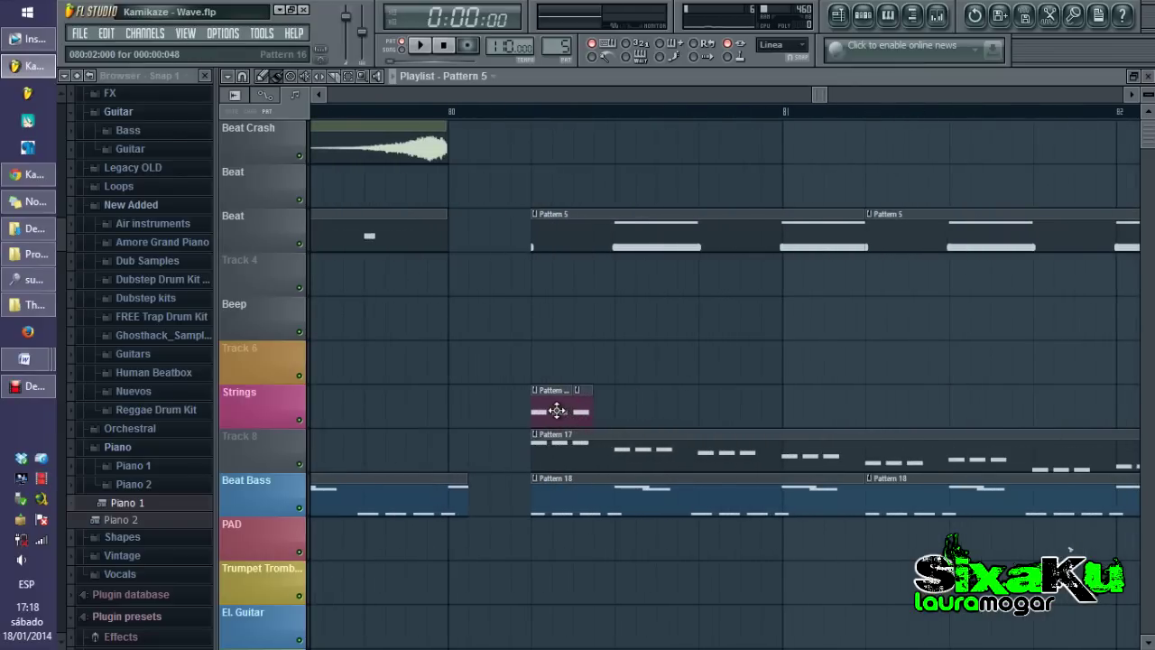
{"action": "double_click", "coordinate": [557, 410]}
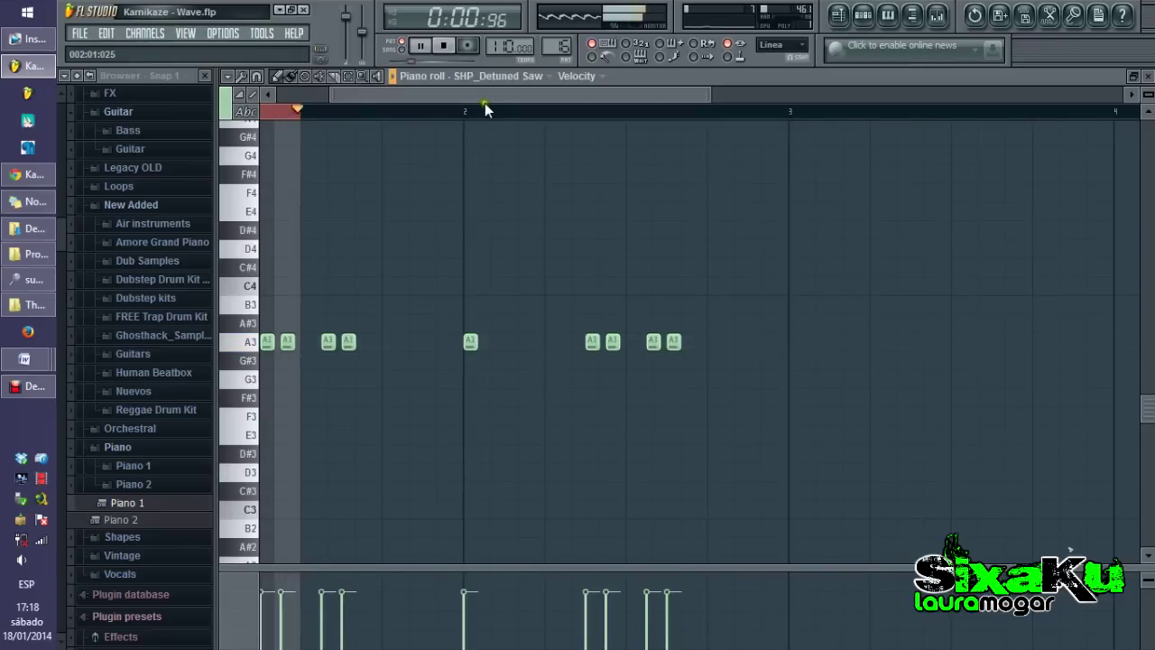
{"action": "key", "text": "space"}
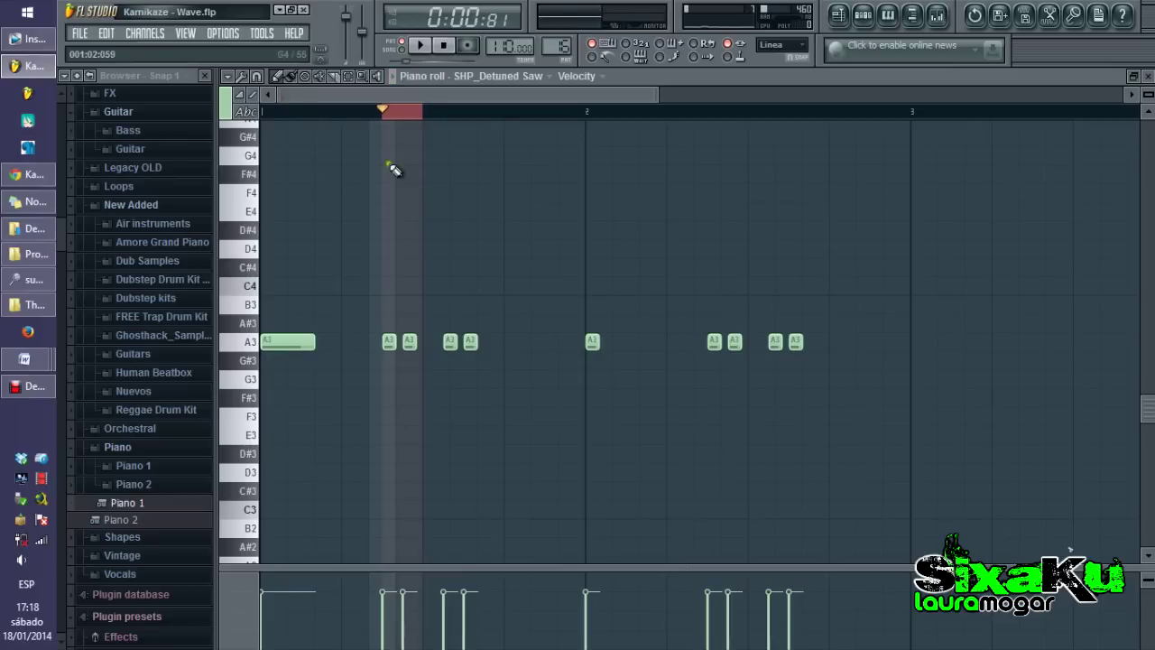
{"action": "left_click", "coordinate": [1147, 78]}
{"action": "left_click", "coordinate": [741, 389]}
Play the Massive #5 melody of the Pattern 17 clip on Track 8, review its channels in the step sequencer and return to the playlist
{"action": "scroll", "coordinate": [737, 386], "scroll_direction": "down", "scroll_amount": 3, "text": "ctrl"}
{"action": "double_click", "coordinate": [781, 453]}
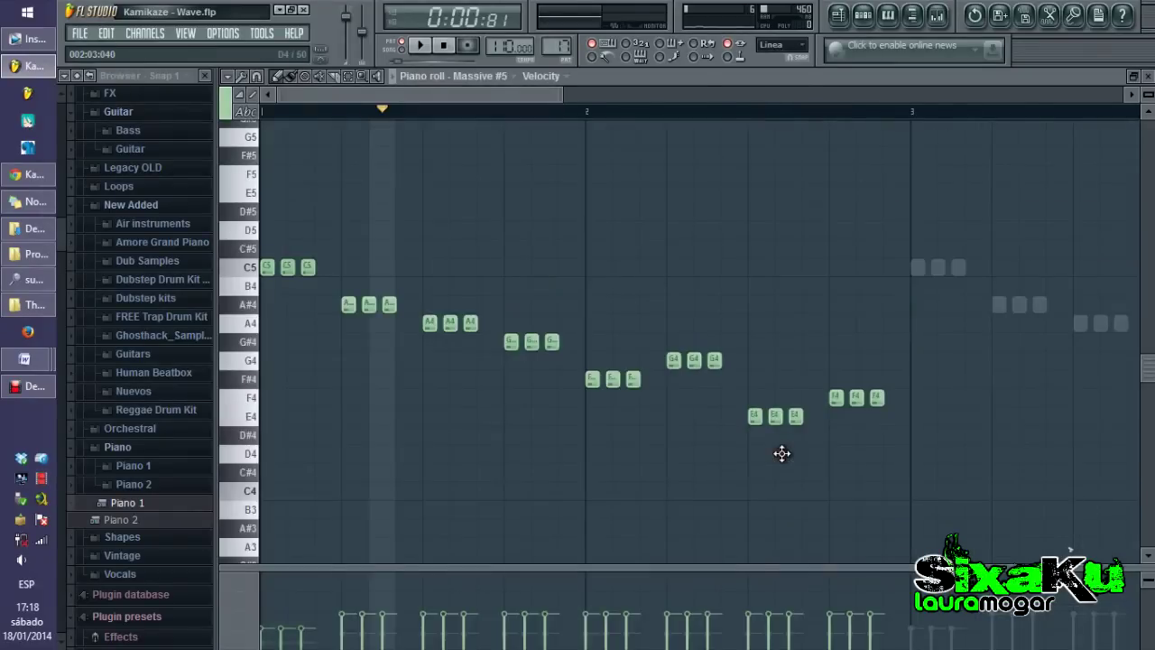
{"action": "key", "text": "space"}
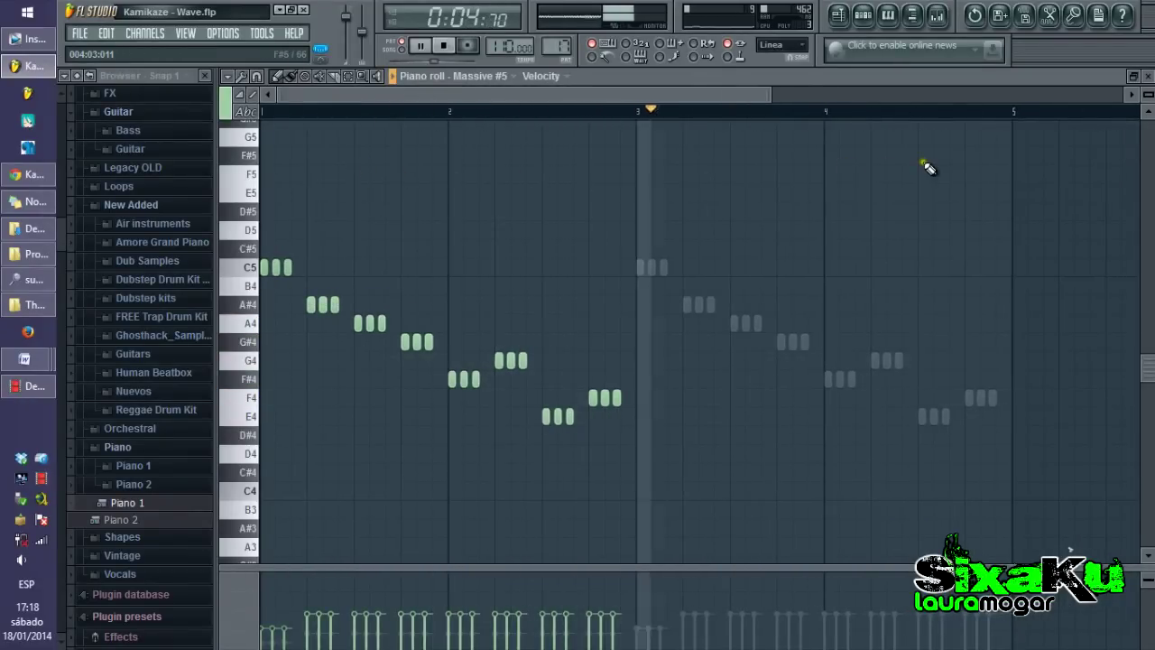
{"action": "key", "text": "F6"}
{"action": "scroll", "coordinate": [537, 464], "scroll_direction": "down", "scroll_amount": 5}
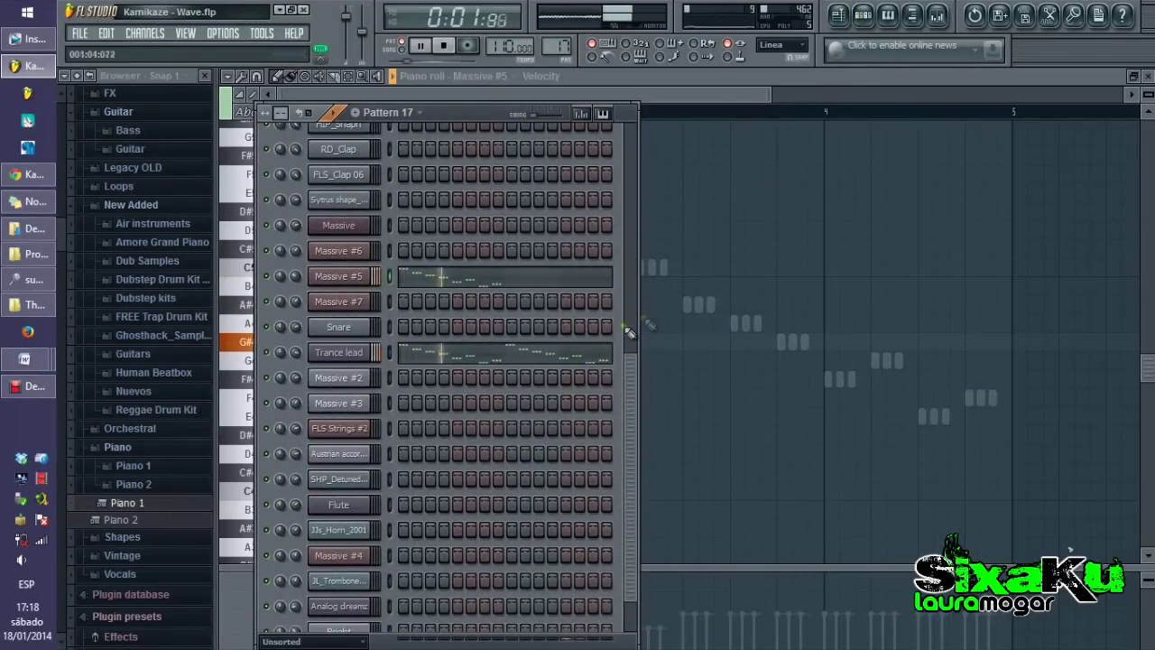
{"action": "left_click", "coordinate": [1147, 78]}
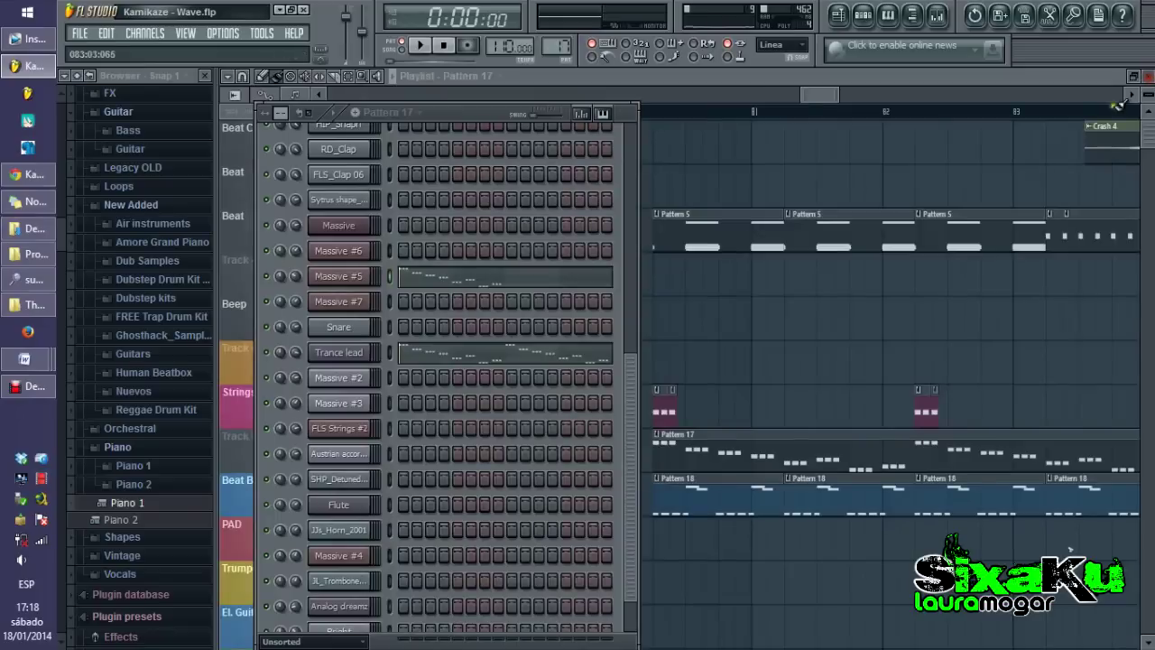
{"action": "key", "text": "F6"}
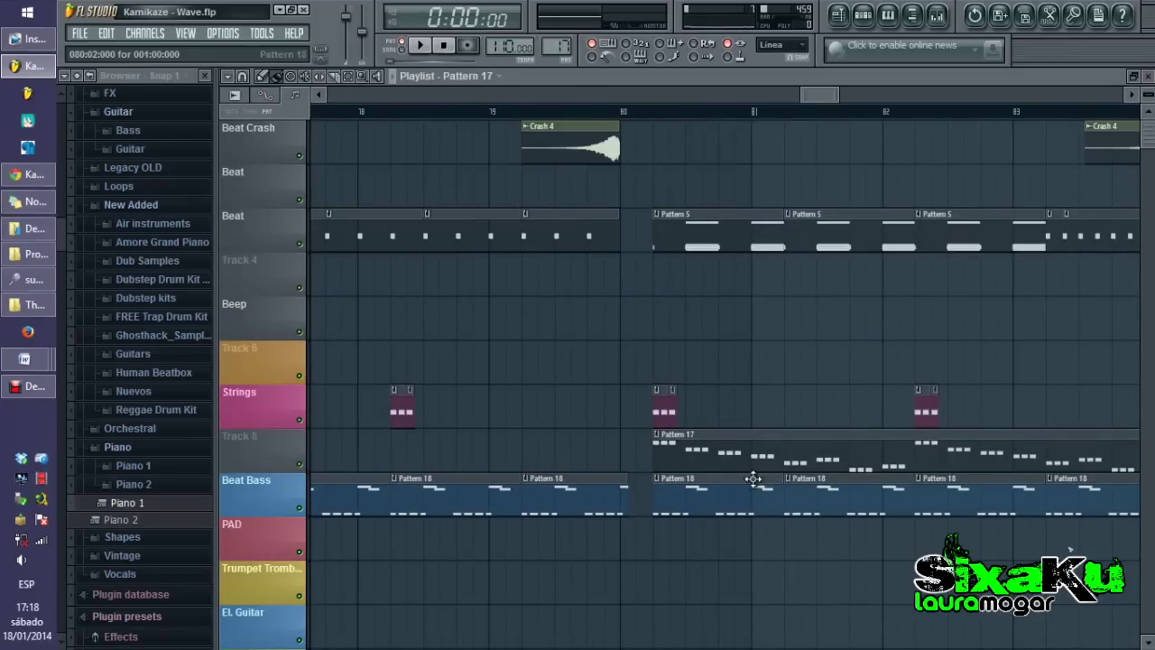
Play the Analog dreamz notes of the Pattern 18 clip near bar 80 on the Beat Bass track and return to the playlist
{"action": "scroll", "coordinate": [653, 367], "scroll_direction": "down", "scroll_amount": 2}
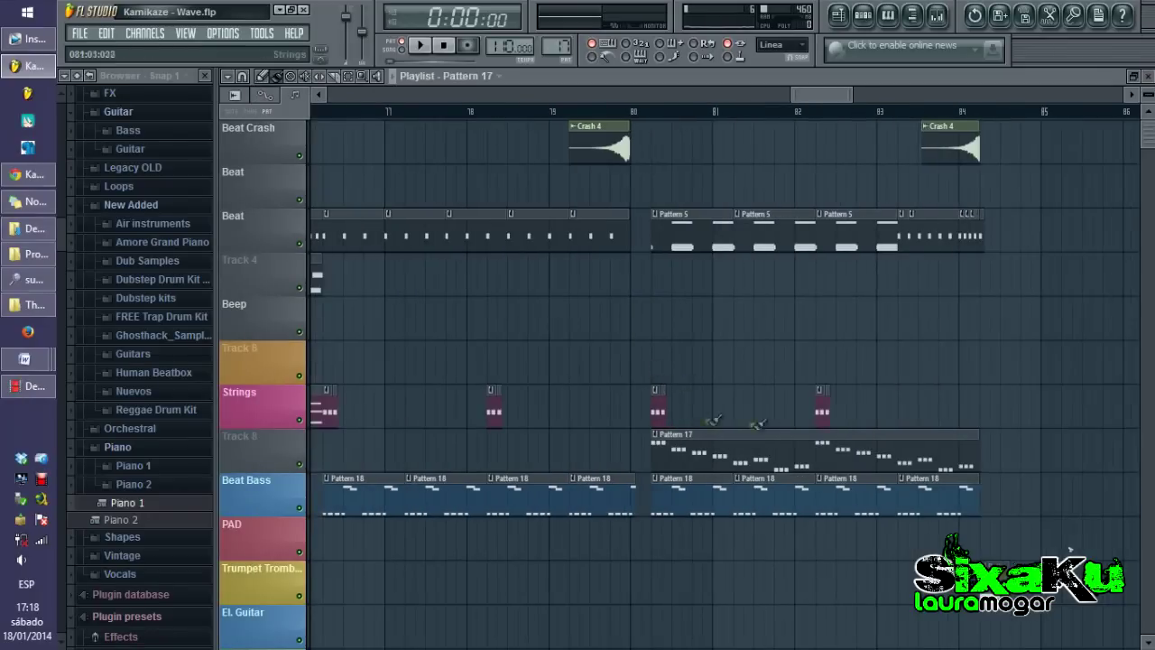
{"action": "double_click", "coordinate": [704, 498]}
{"action": "key", "text": "space"}
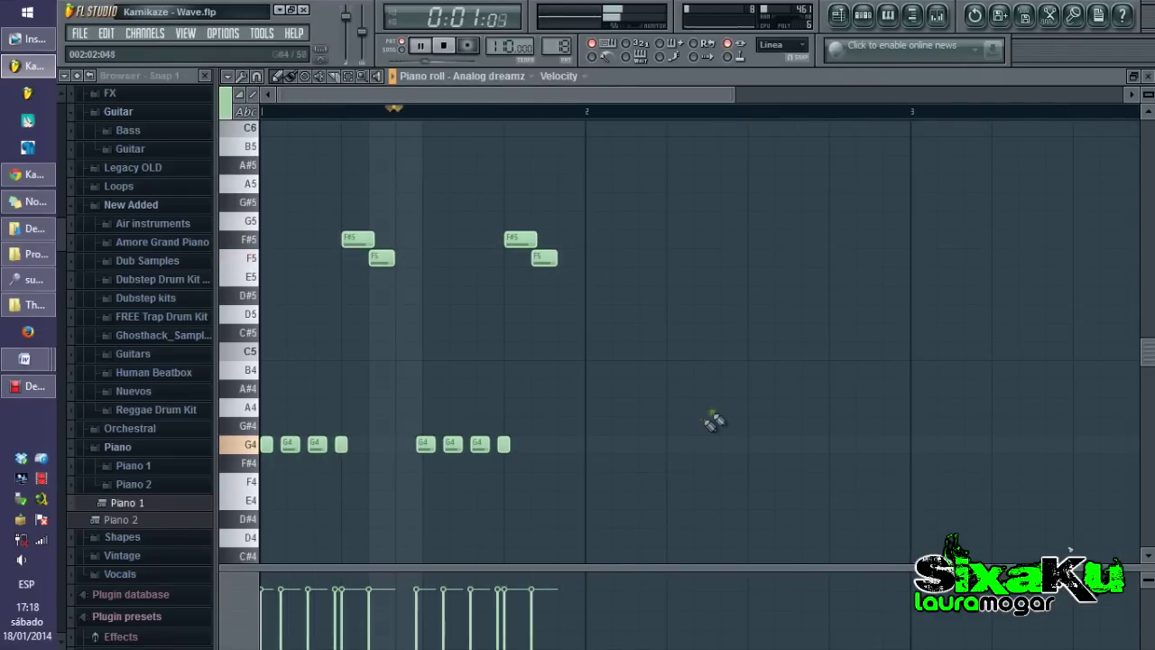
{"action": "key", "text": "space"}
{"action": "left_click", "coordinate": [1147, 76]}
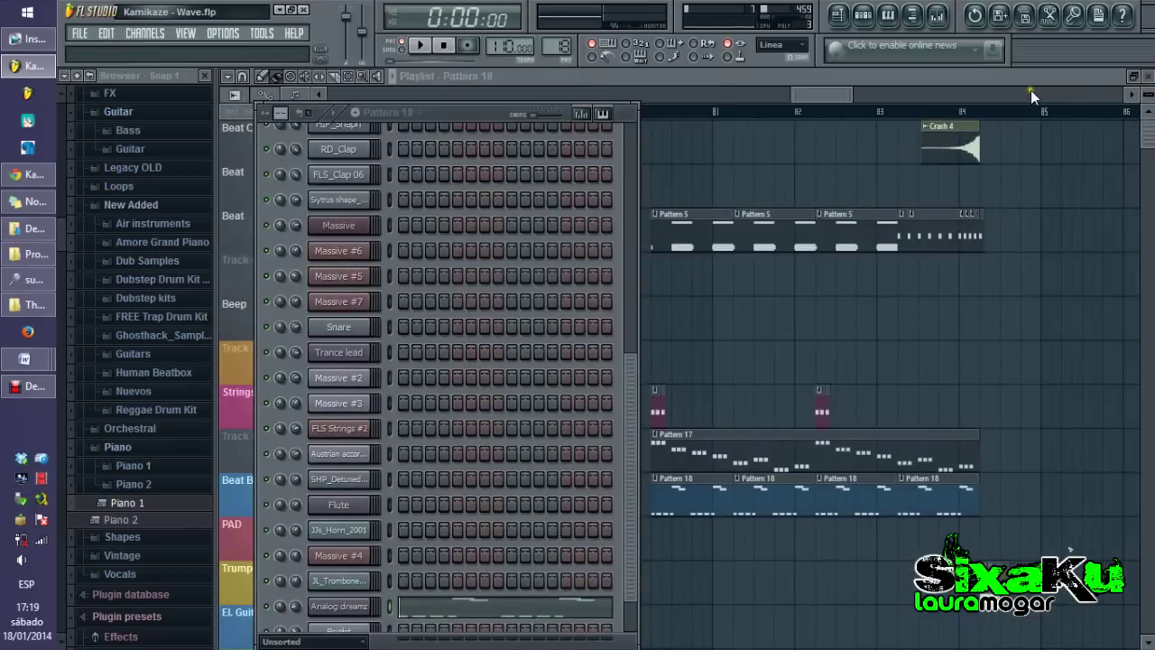
Open the Pattern 3 clip near bar 88 on the Trumpet Trombone track, audition its HIT_3 sample in the channel settings and return to the playlist
{"action": "left_click_drag", "start_coordinate": [826, 87], "coordinate": [863, 92]}
{"action": "double_click", "coordinate": [440, 588]}
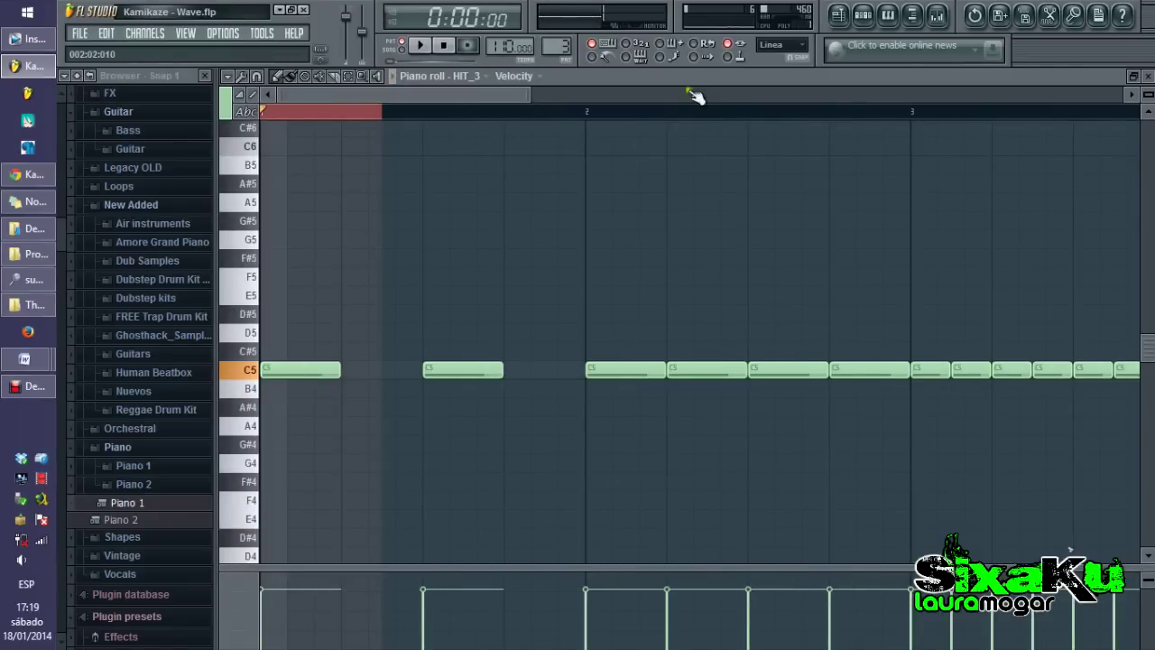
{"action": "left_click", "coordinate": [863, 16]}
{"action": "scroll", "coordinate": [448, 305], "scroll_direction": "up", "scroll_amount": 8}
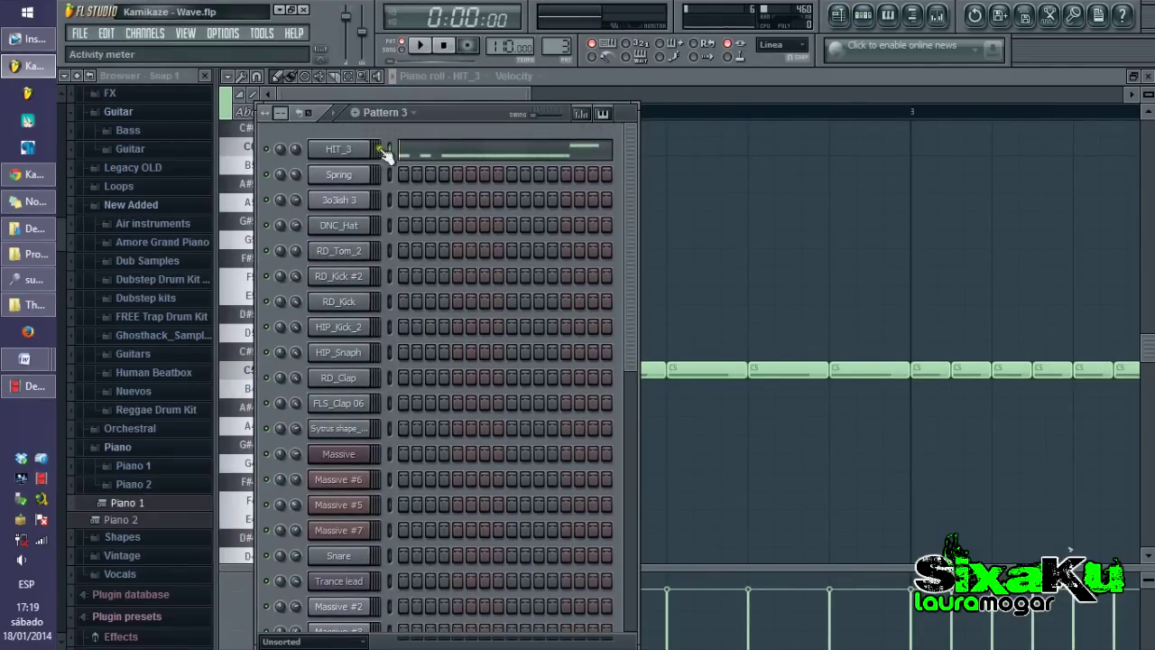
{"action": "left_click", "coordinate": [343, 149]}
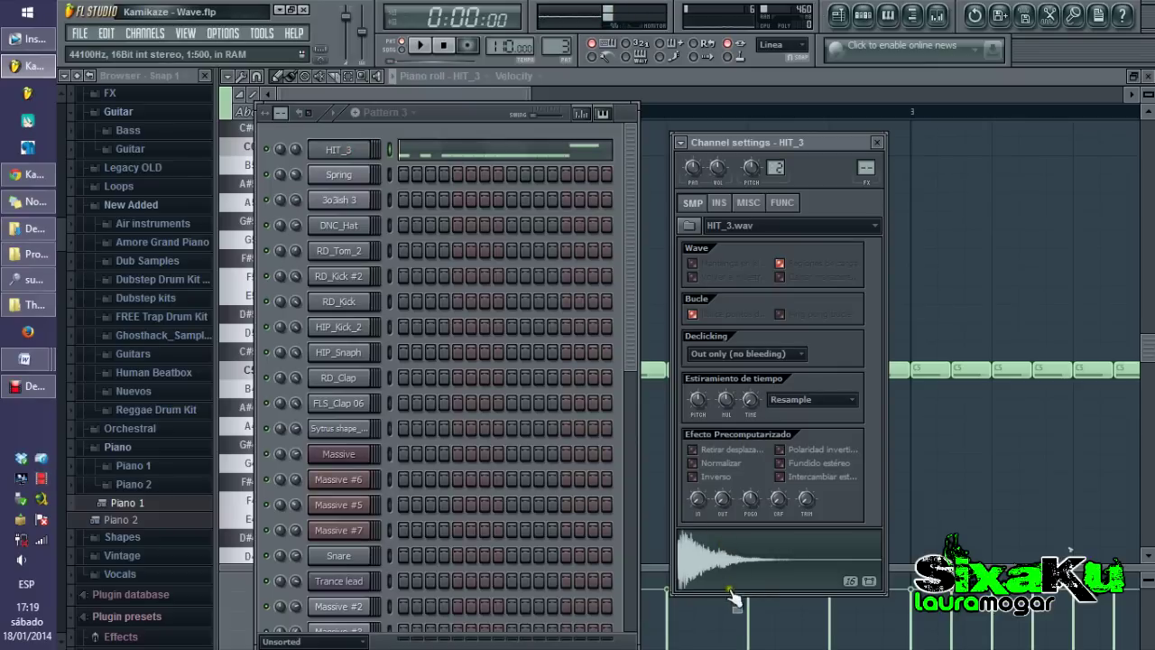
{"action": "left_click", "coordinate": [1147, 75]}
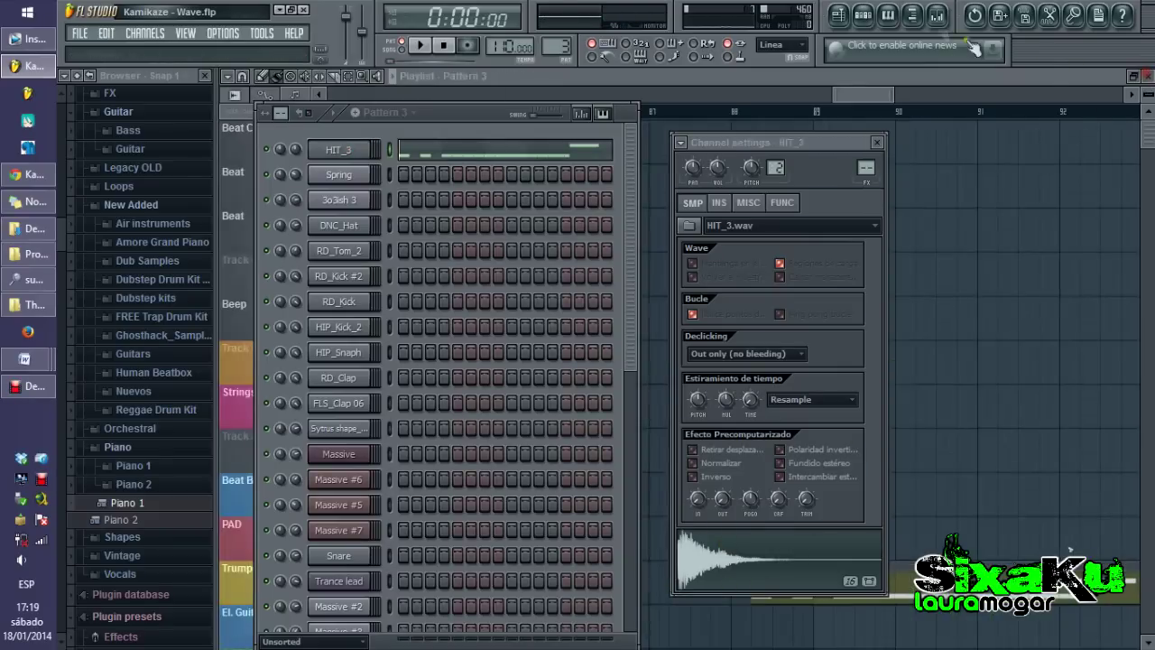
Examine the playlist arrangement across all tracks from about bar 65 to its end near bar 113
{"action": "left_click", "coordinate": [837, 15]}
{"action": "scroll", "coordinate": [667, 335], "scroll_direction": "down", "scroll_amount": 4}
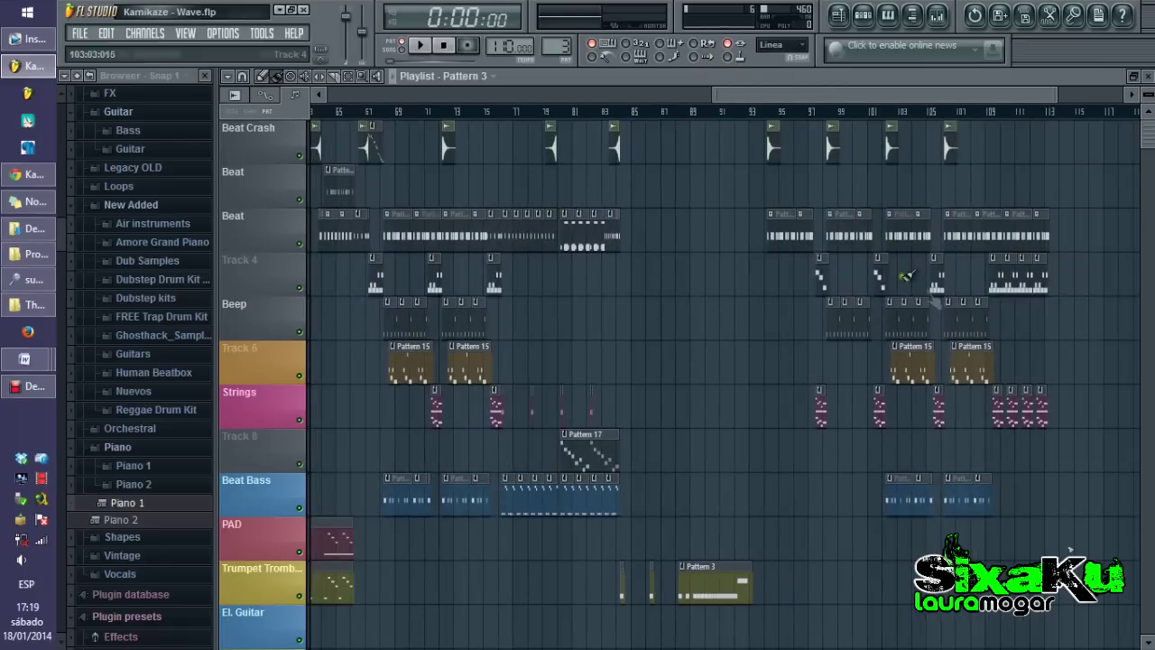
{"action": "scroll", "coordinate": [905, 275], "scroll_direction": "up", "scroll_amount": 4}
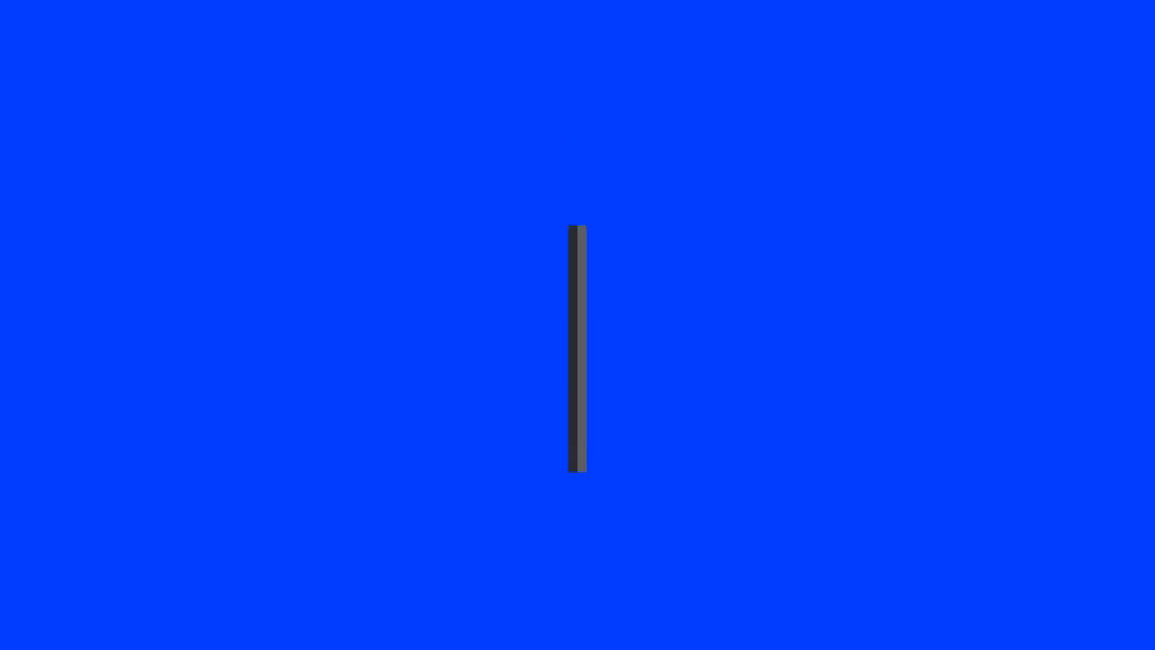